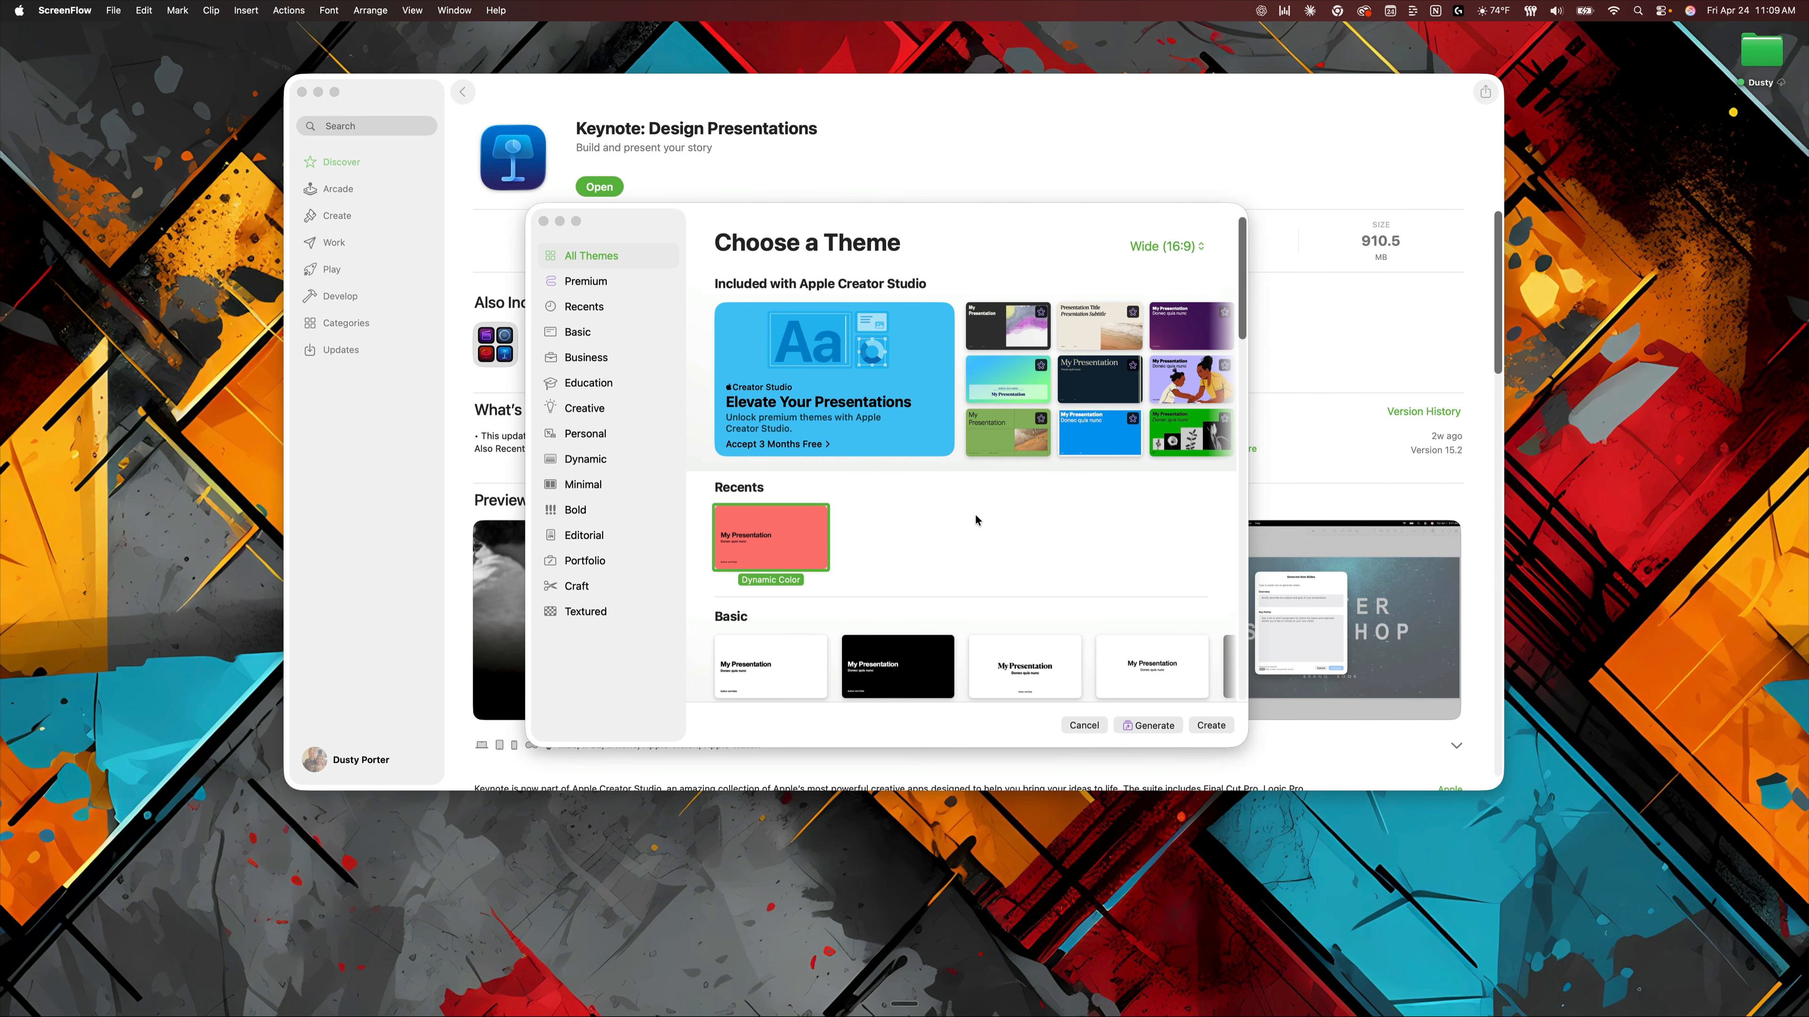
Open Keynote by searching for "keynote" in Spotlight.
{"action": "left_click", "coordinate": [404, 517]}
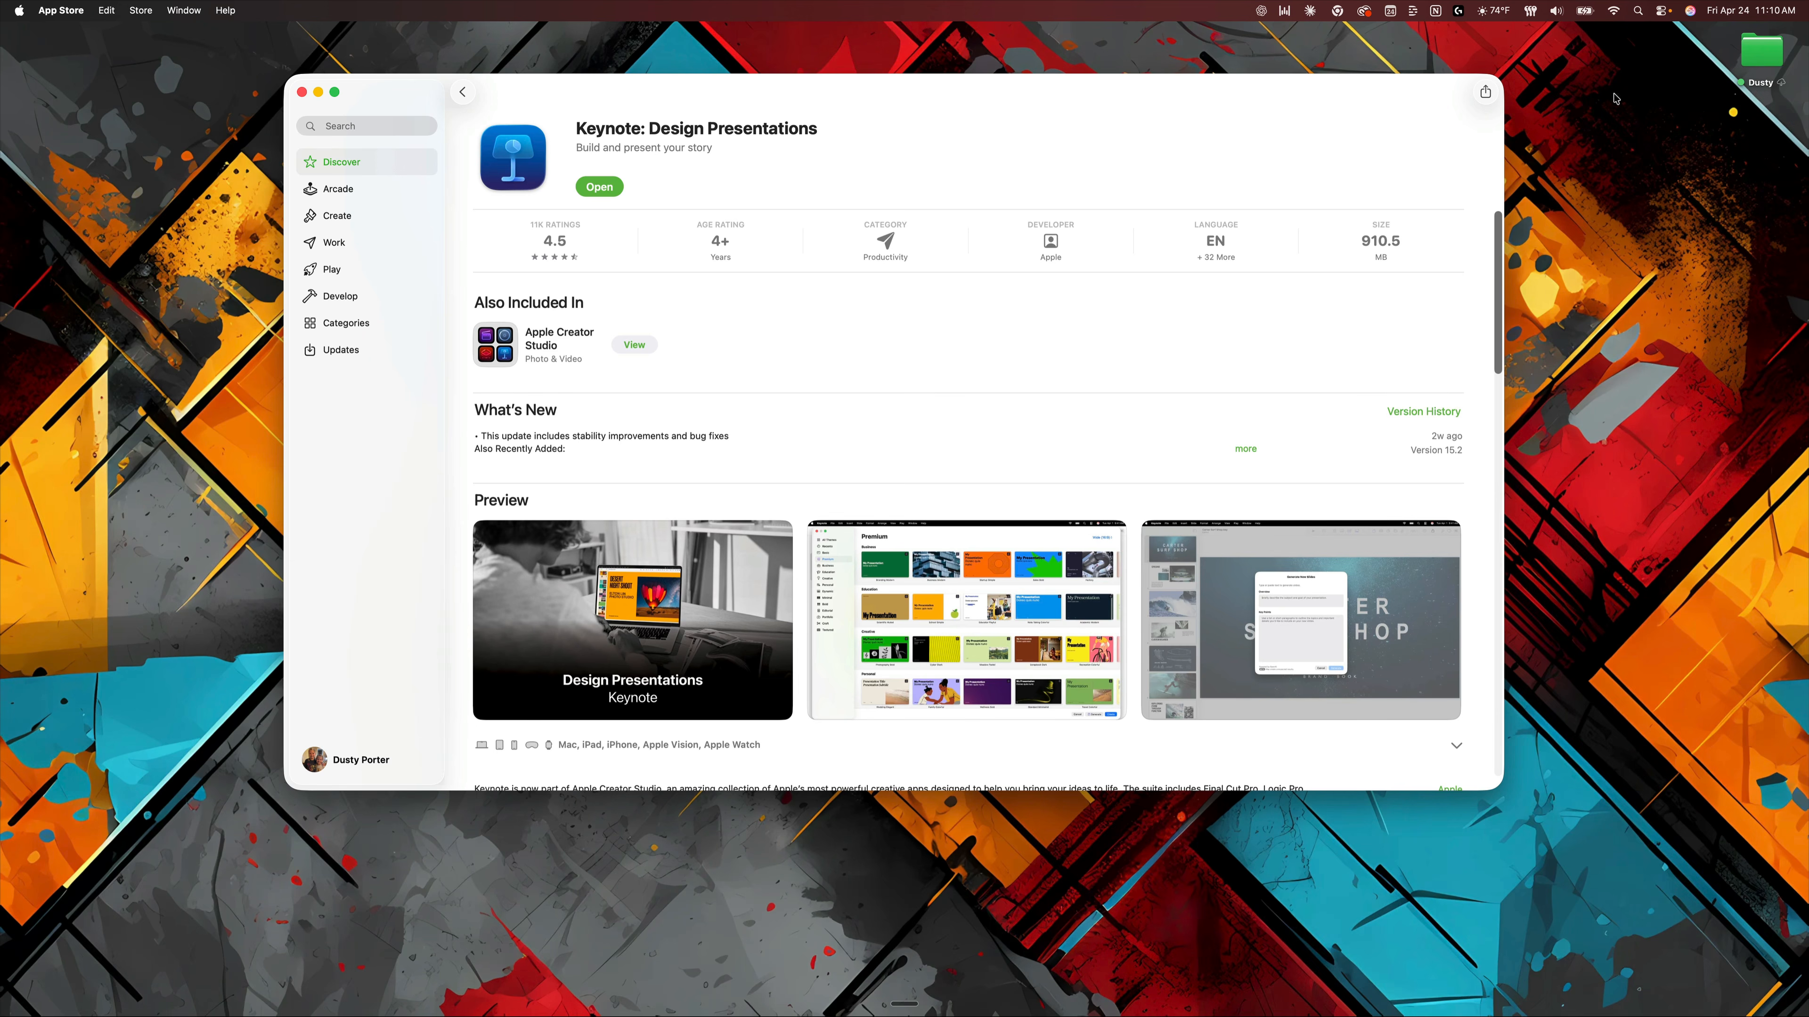
{"action": "left_click", "coordinate": [1638, 11]}
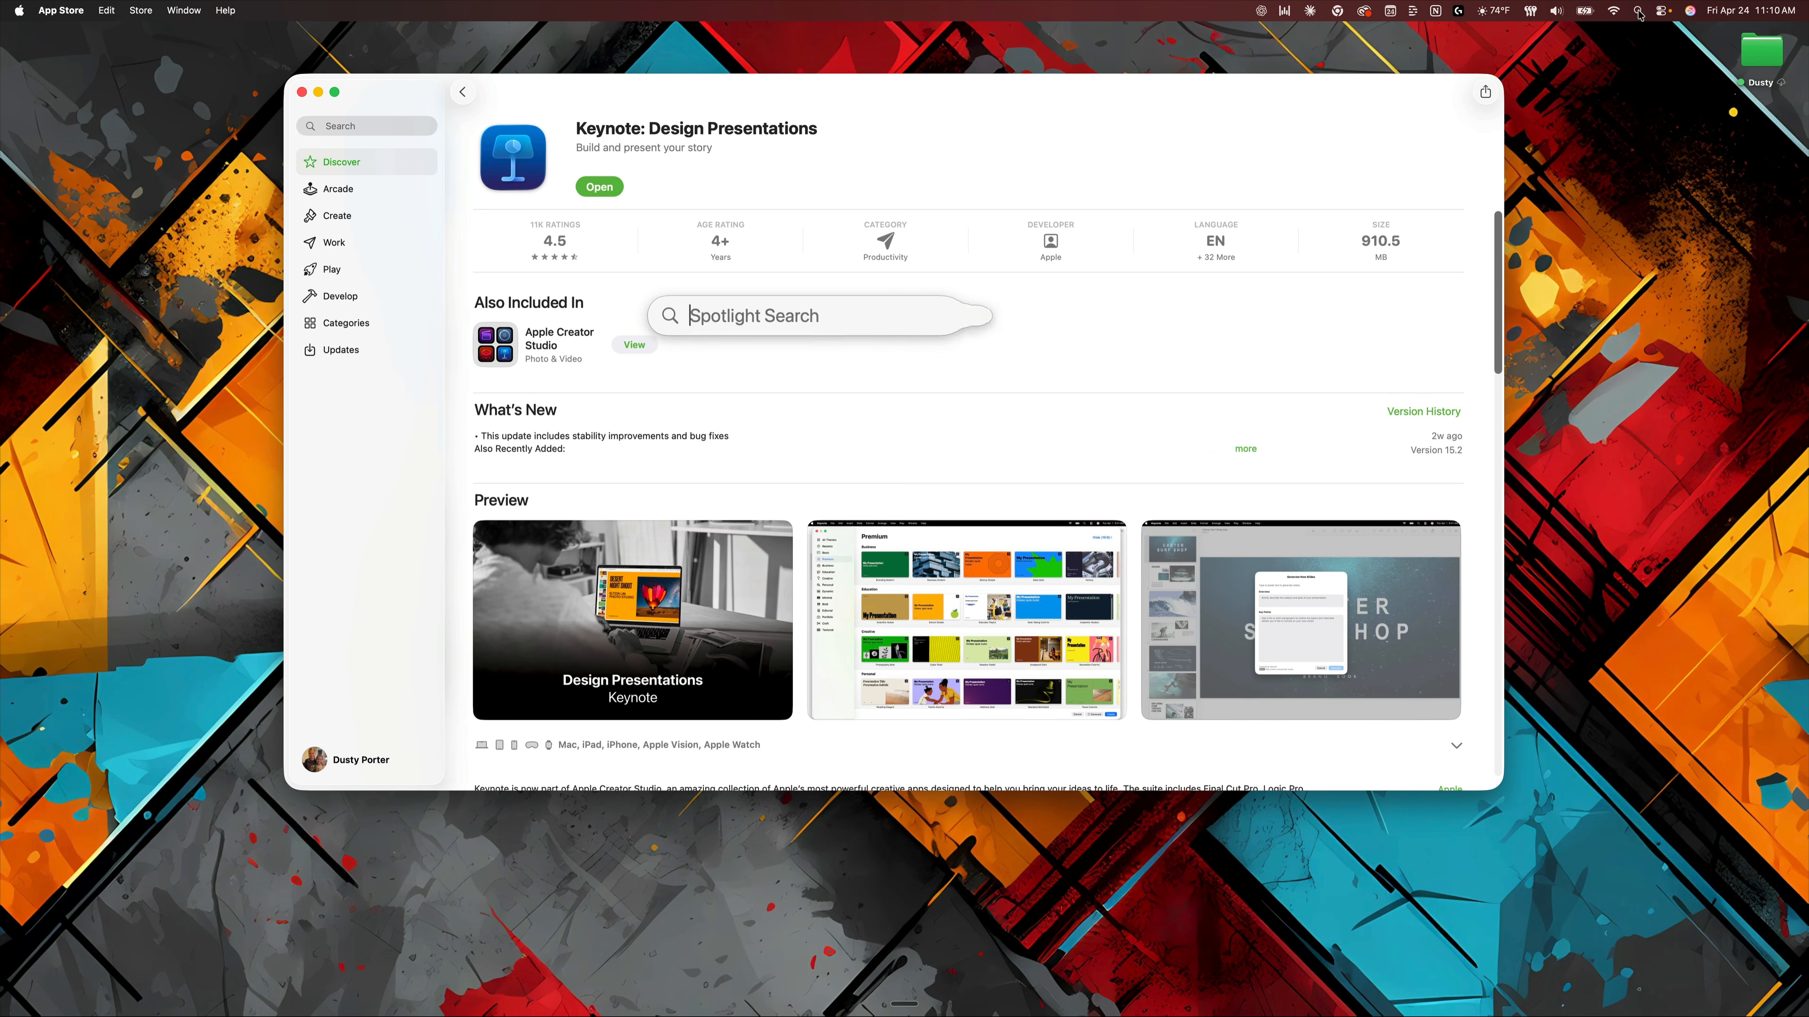
{"action": "type", "text": "keynote"}
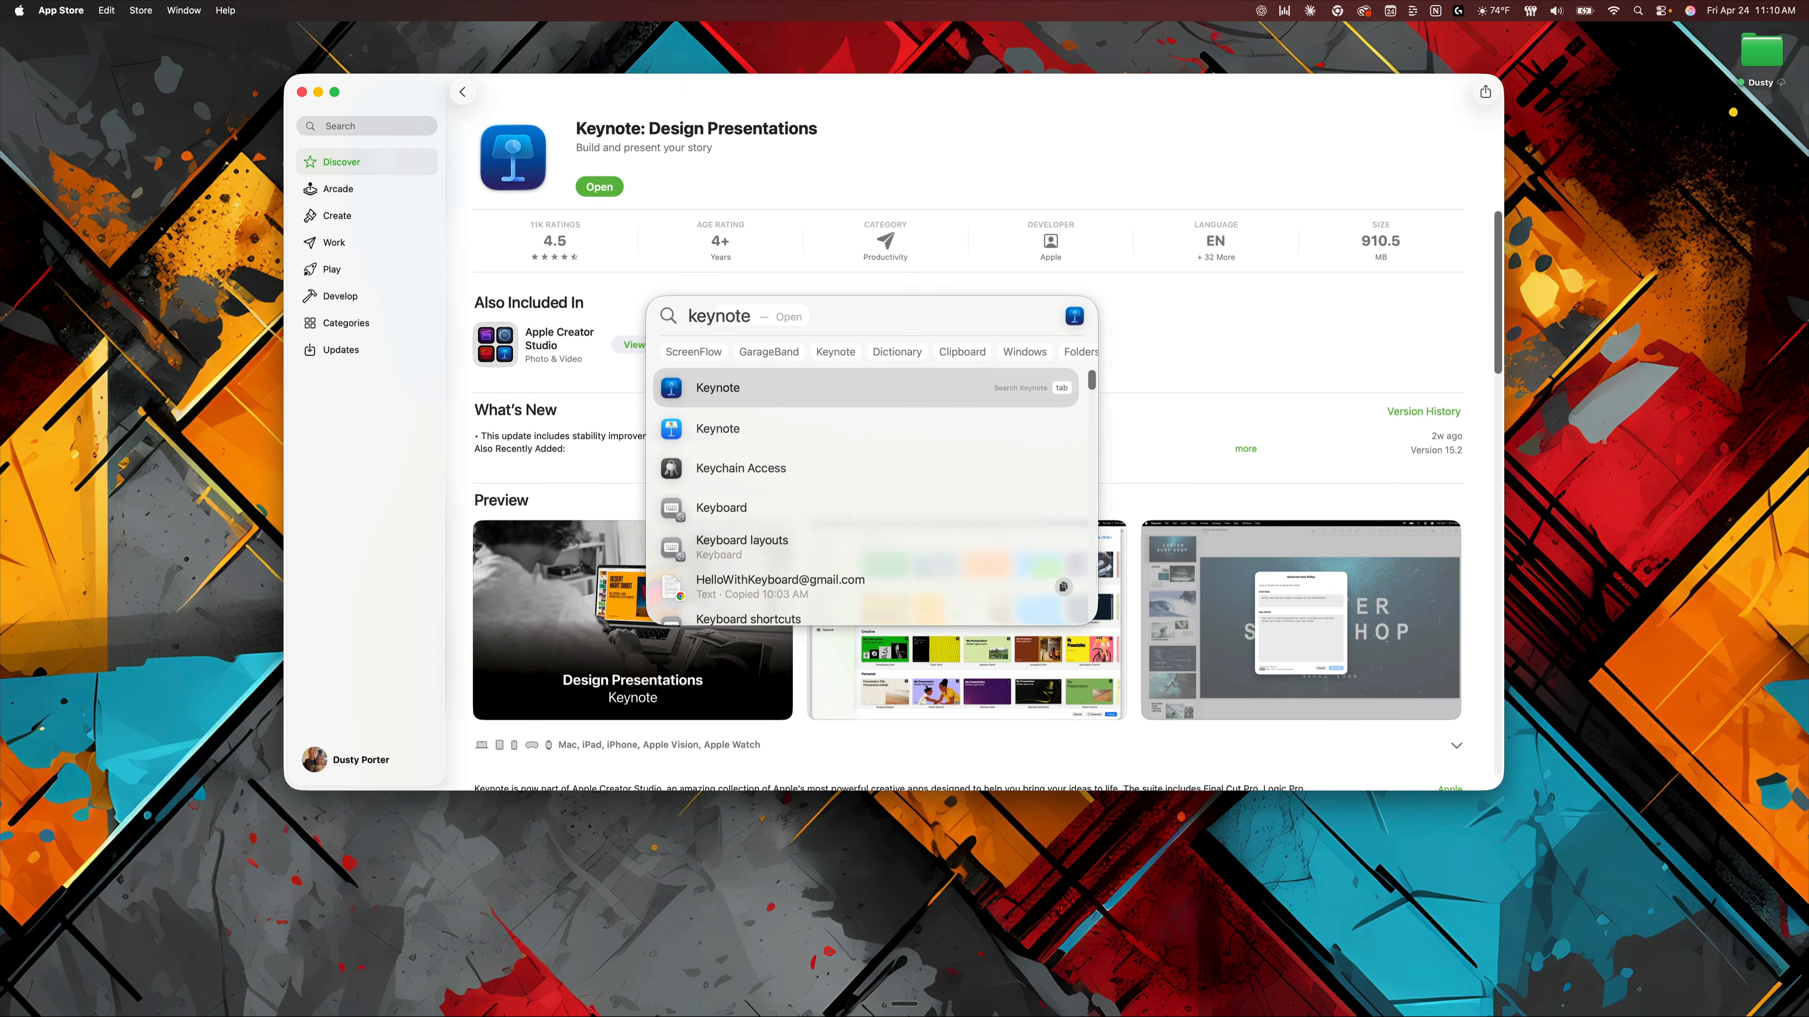
{"action": "key", "text": "Return"}
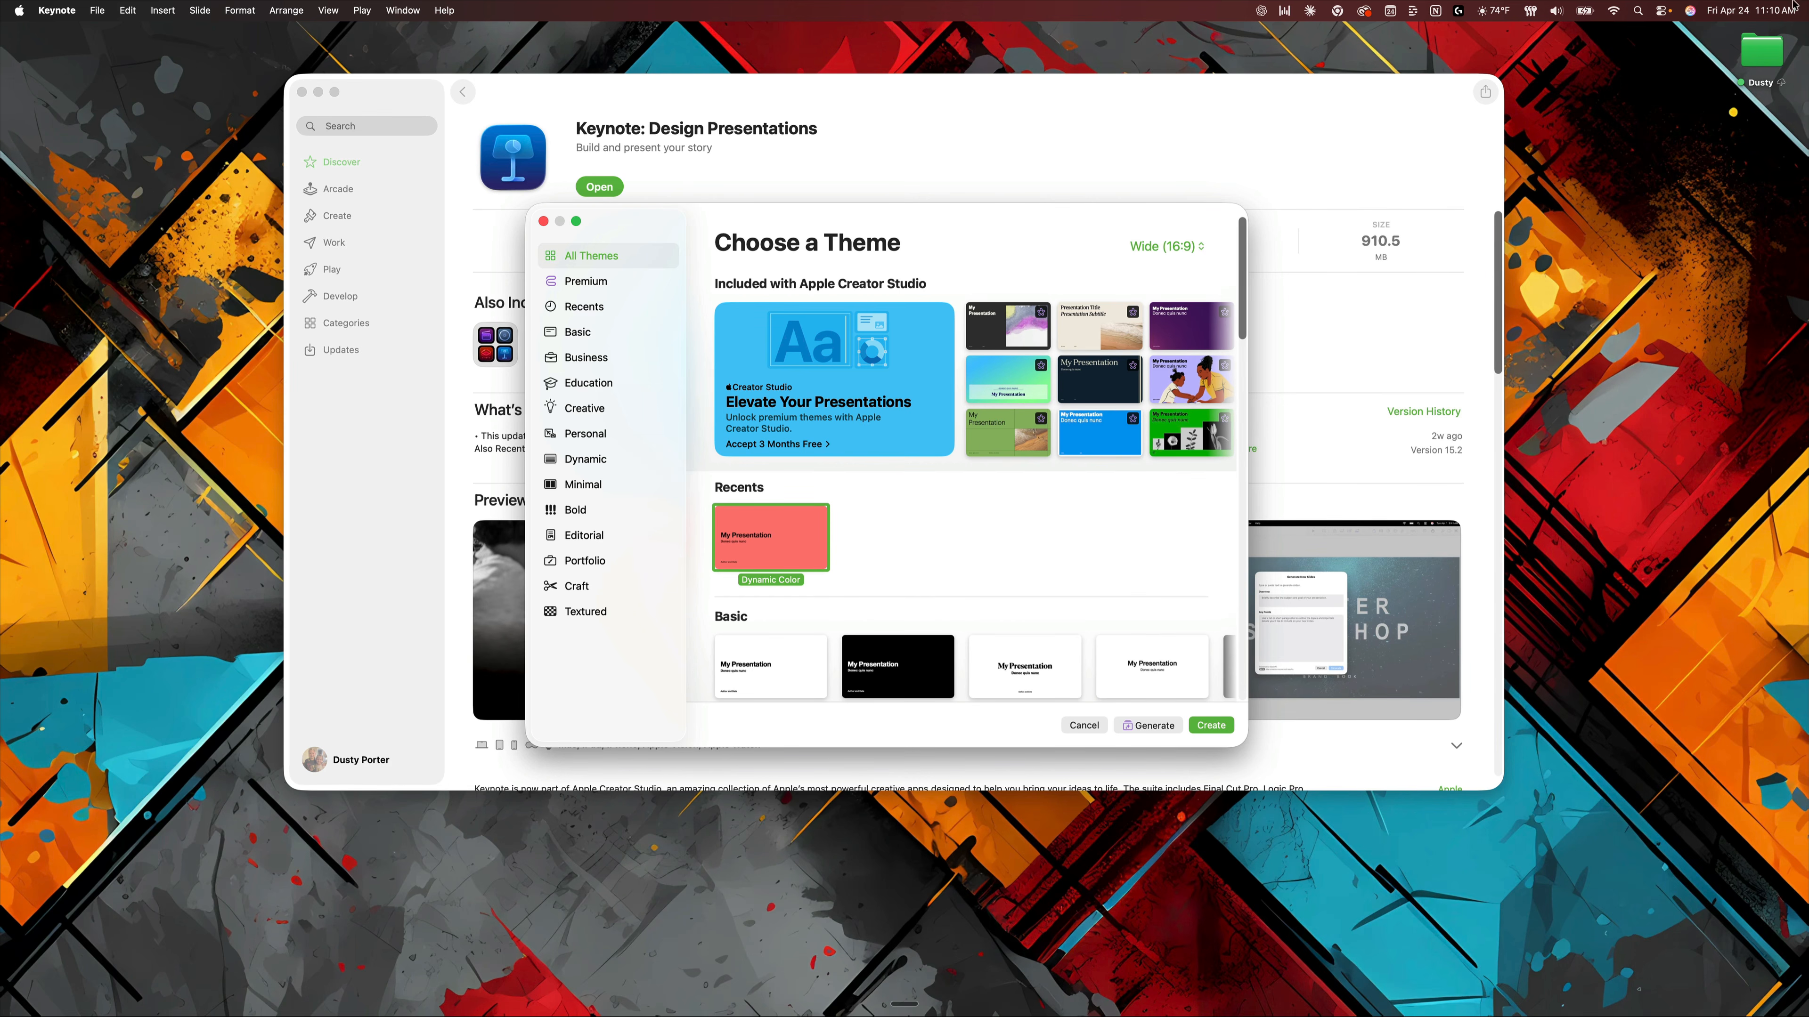
Switch to the App Store window, move it lower on the desktop, and return to Keynote's theme chooser.
{"action": "key", "text": "ctrl+Up"}
{"action": "left_click", "coordinate": [996, 553]}
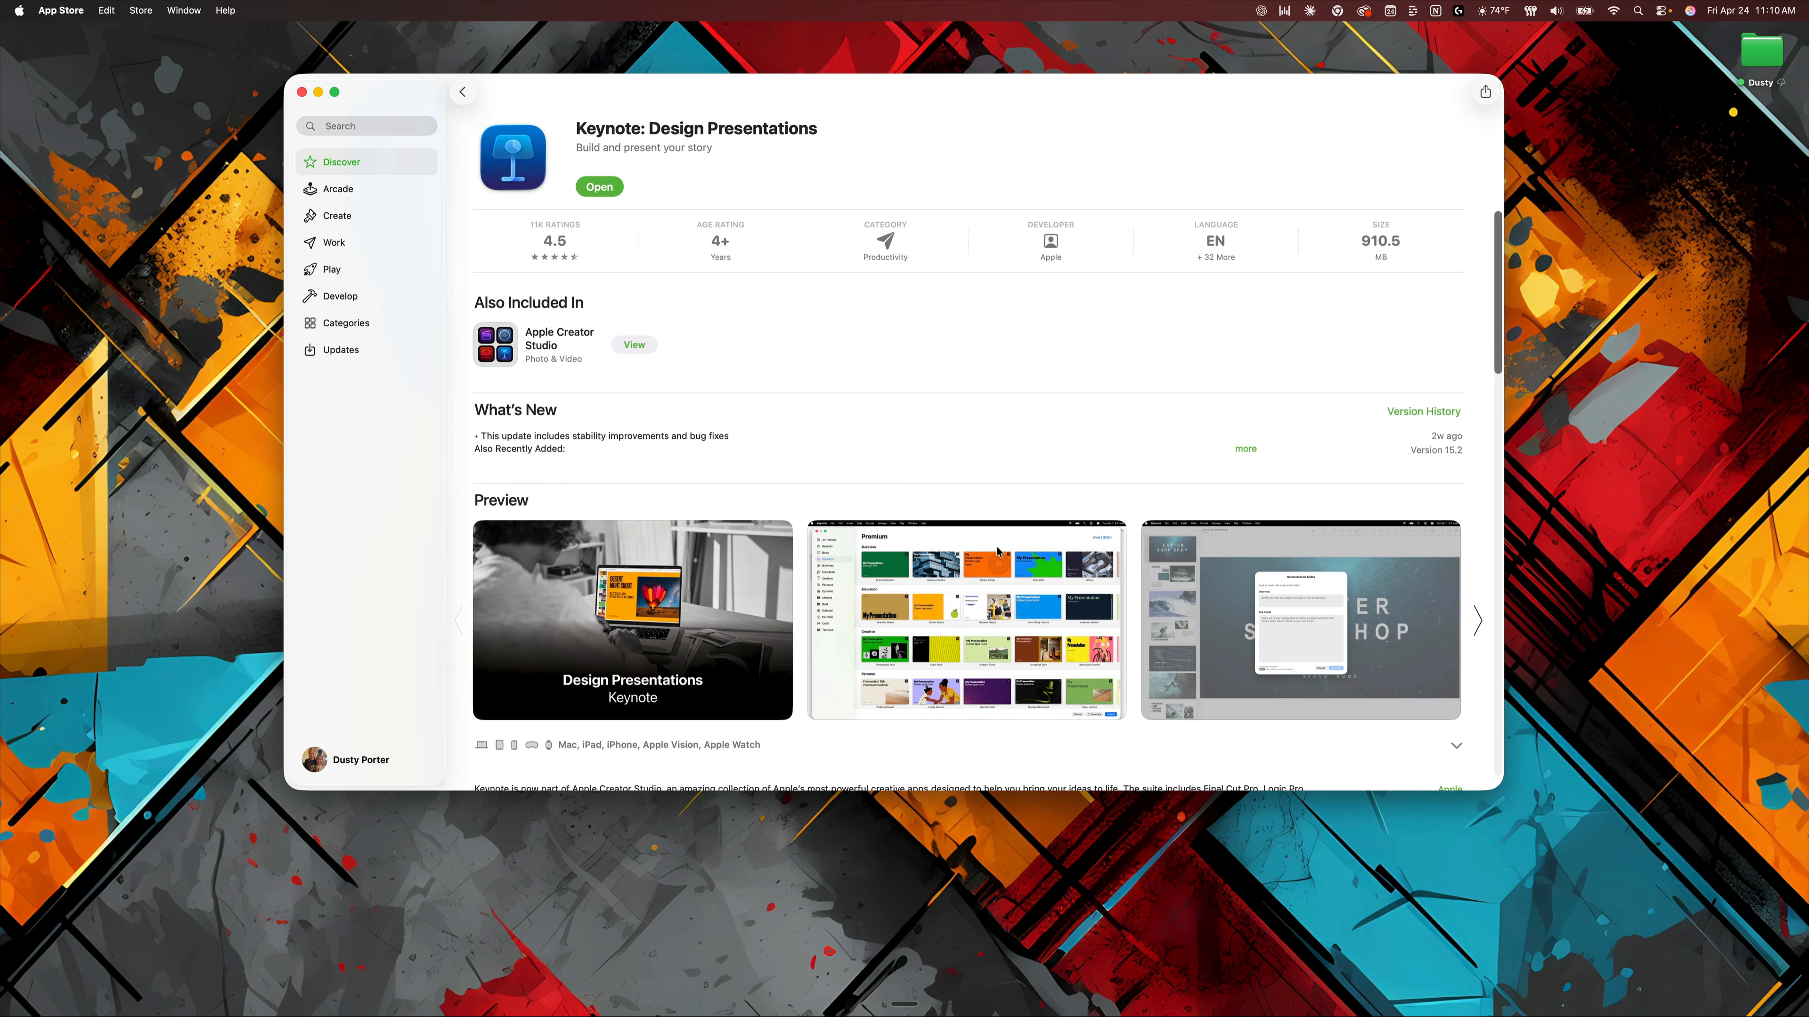
{"action": "left_click_drag", "start_coordinate": [871, 102], "coordinate": [897, 295]}
{"action": "left_click", "coordinate": [923, 248]}
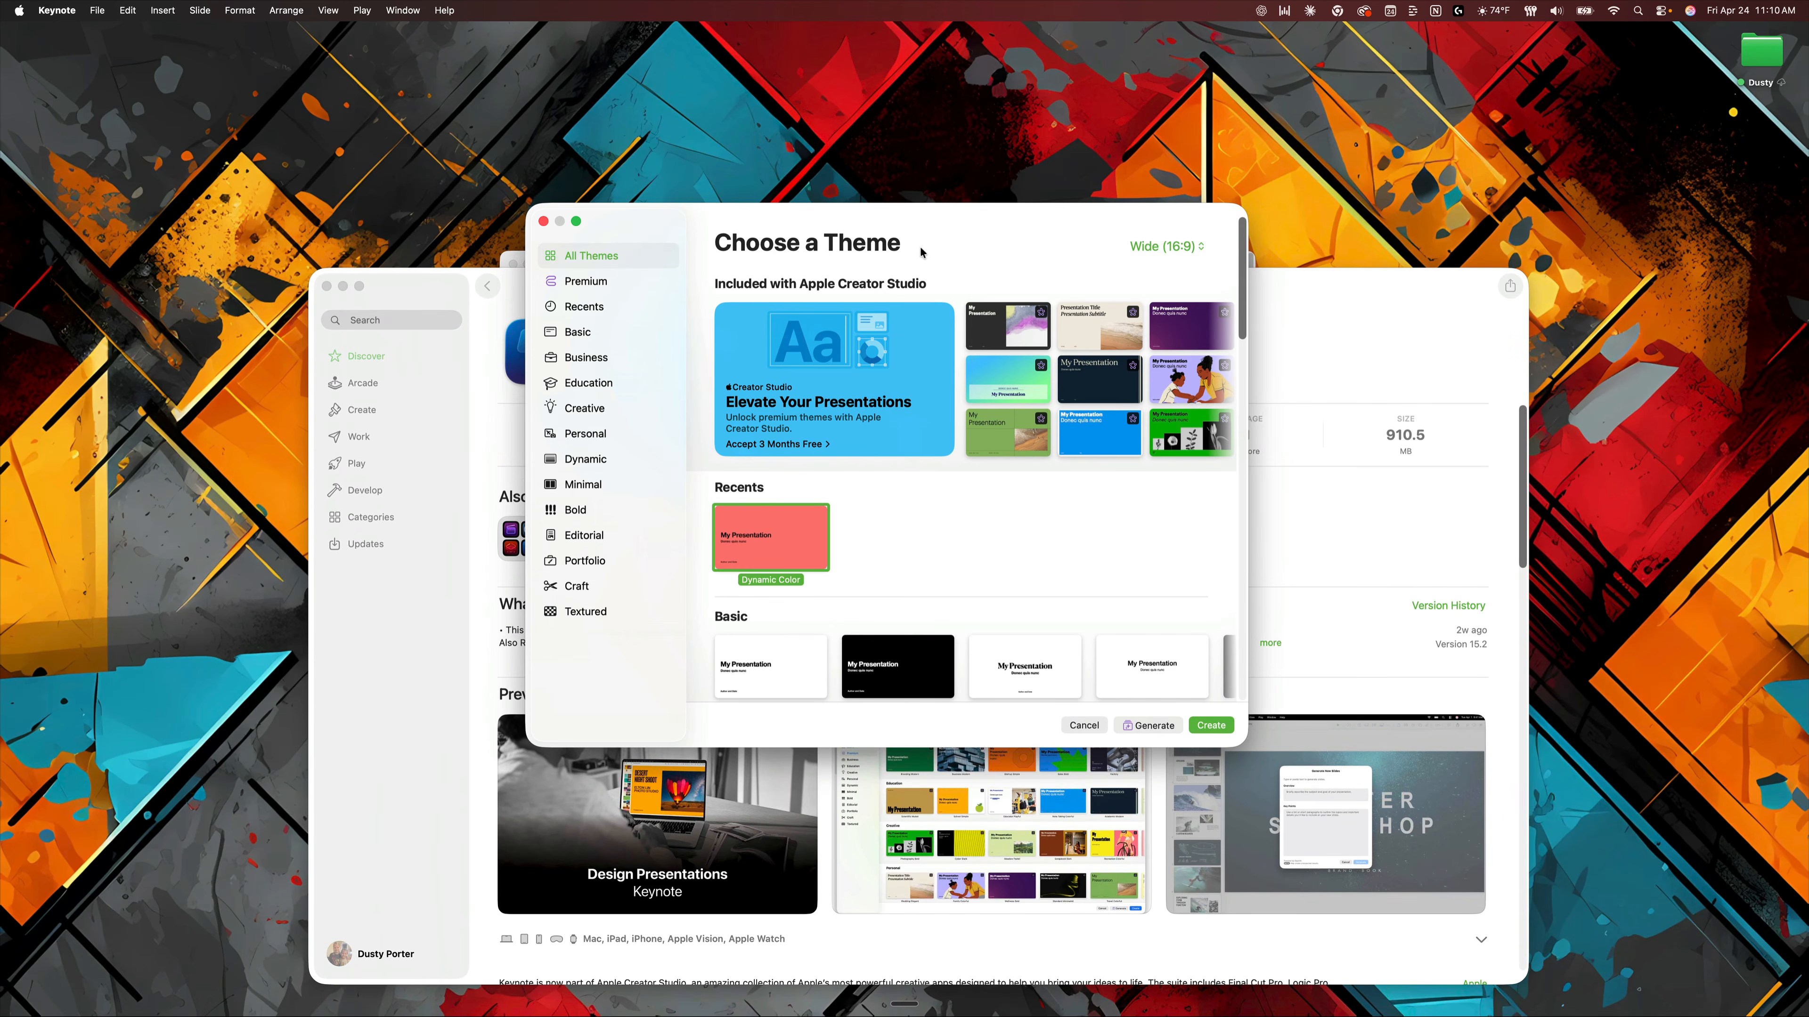
Check the installed Keynote version in the About Keynote window and close that window.
{"action": "left_click", "coordinate": [67, 9]}
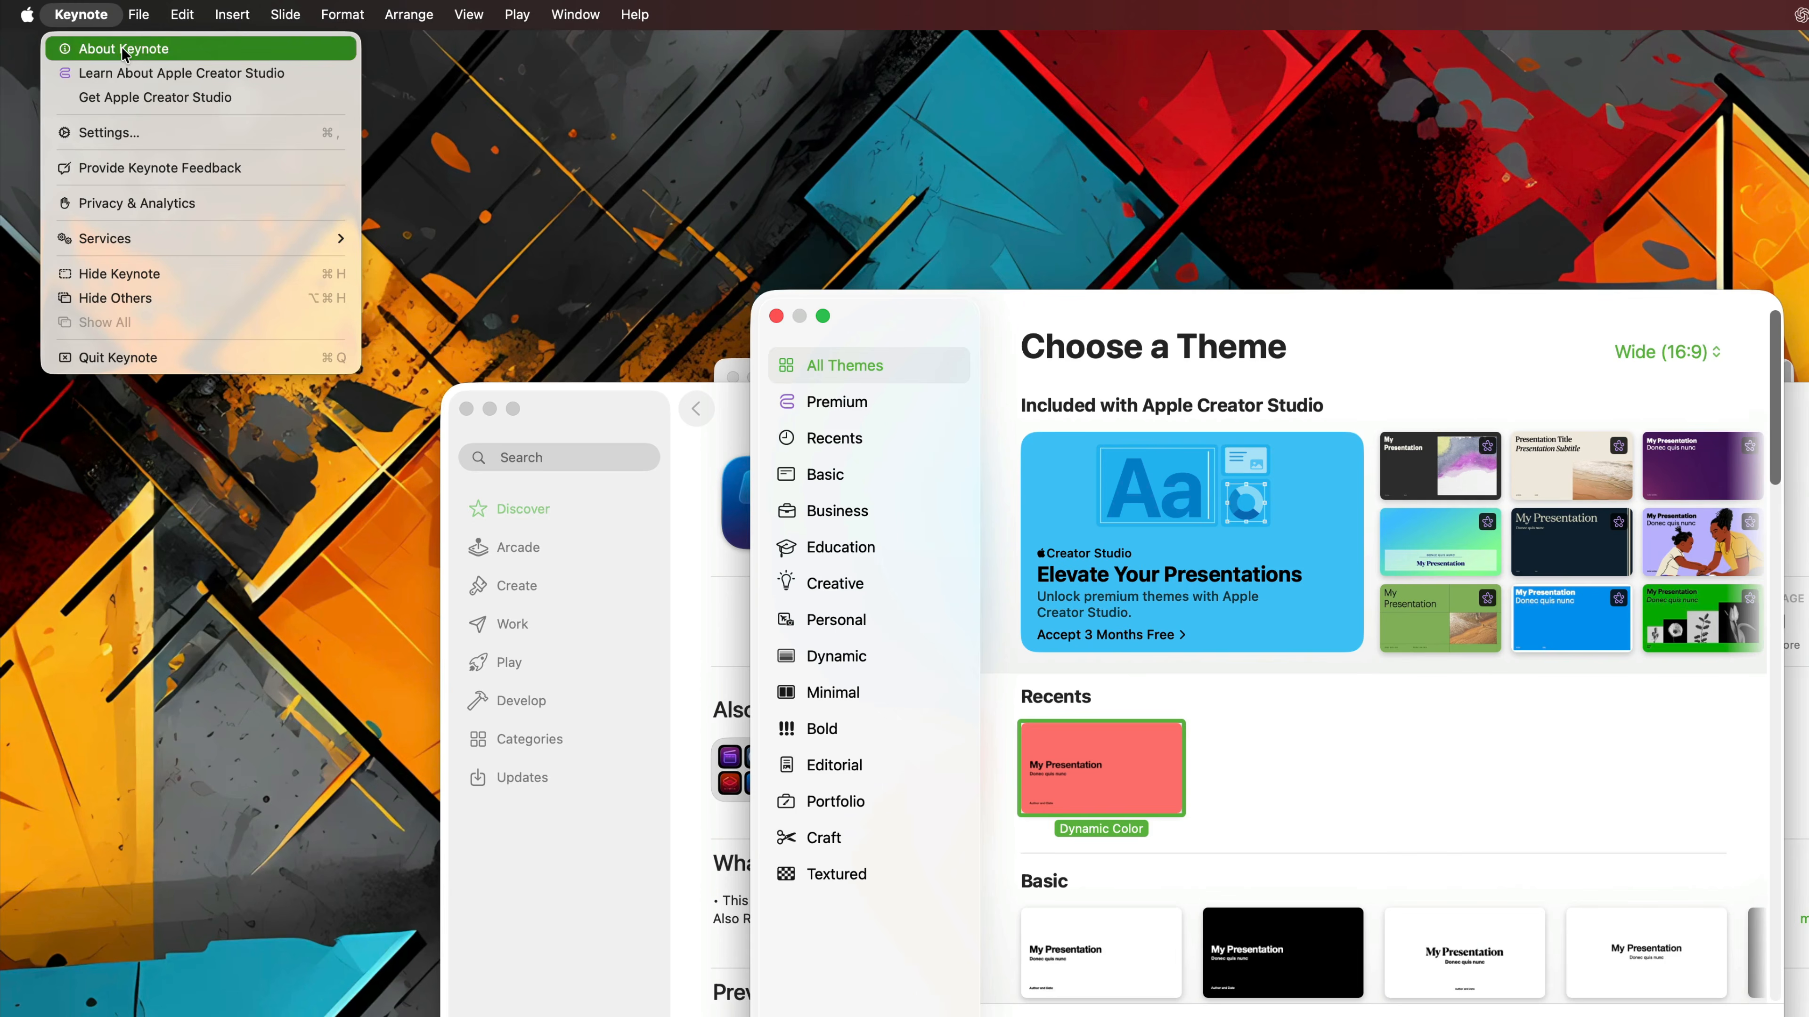
{"action": "left_click", "coordinate": [84, 38]}
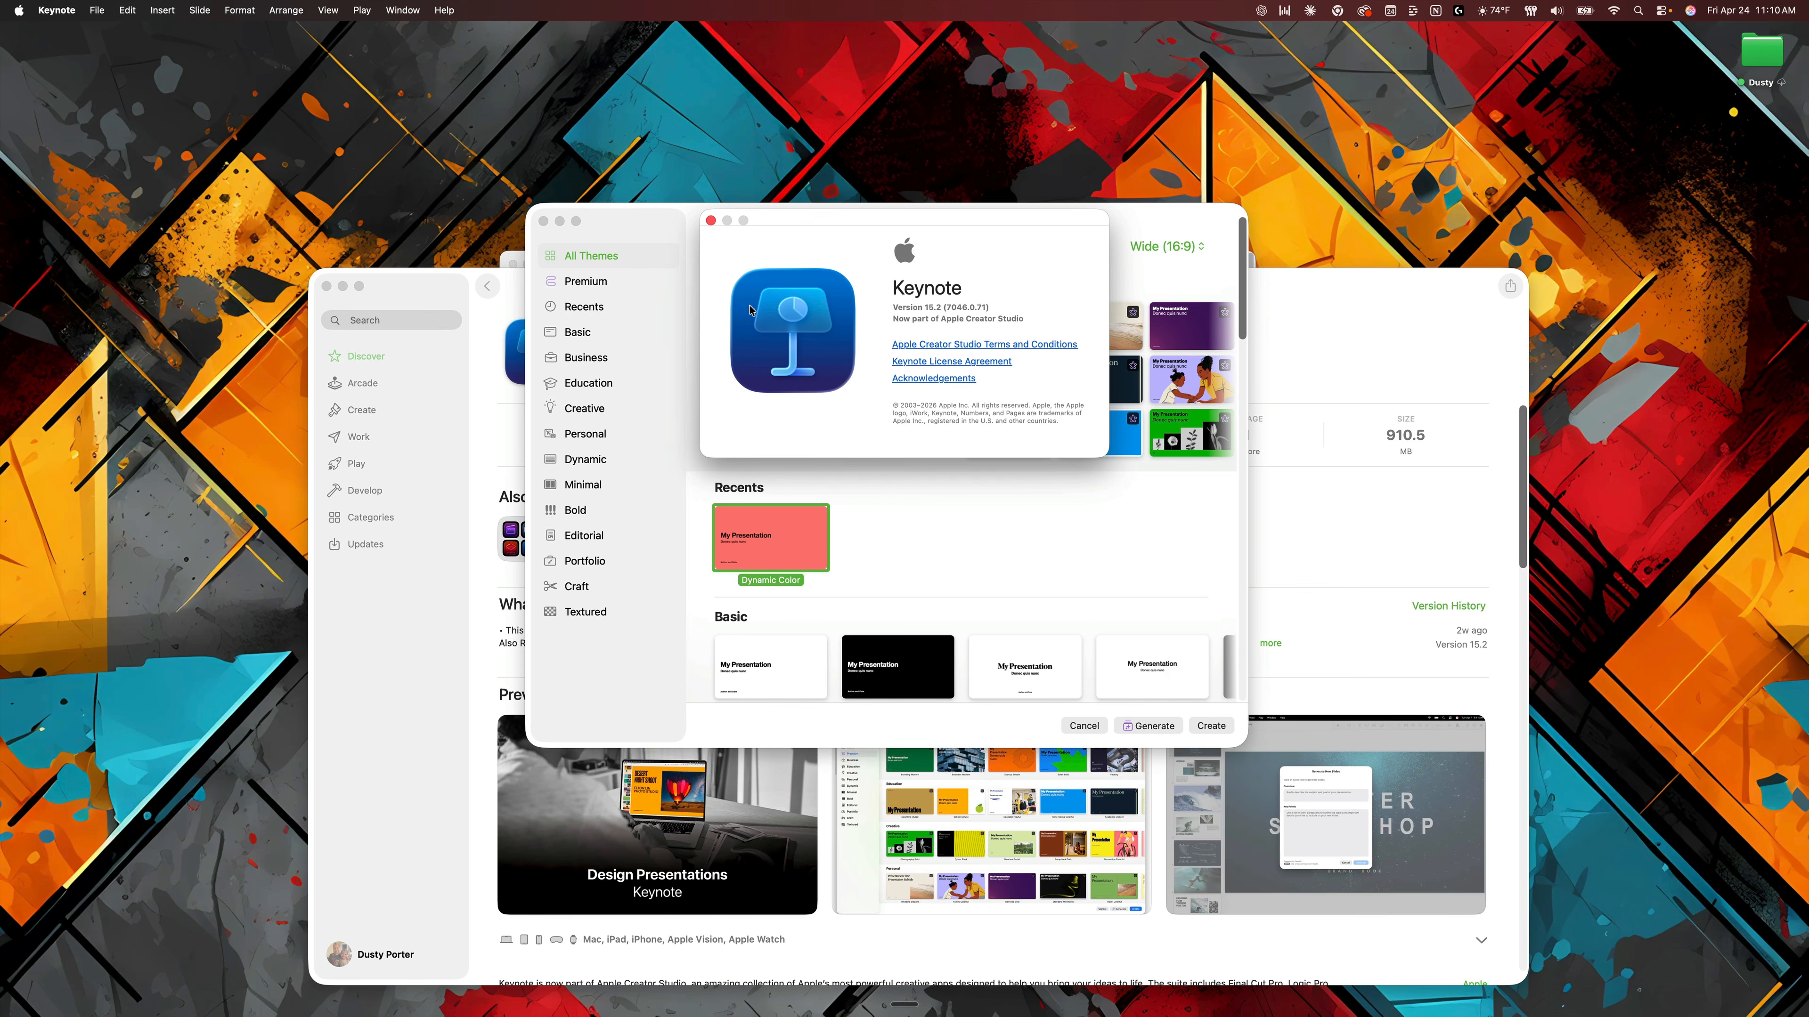
{"action": "left_click", "coordinate": [710, 220]}
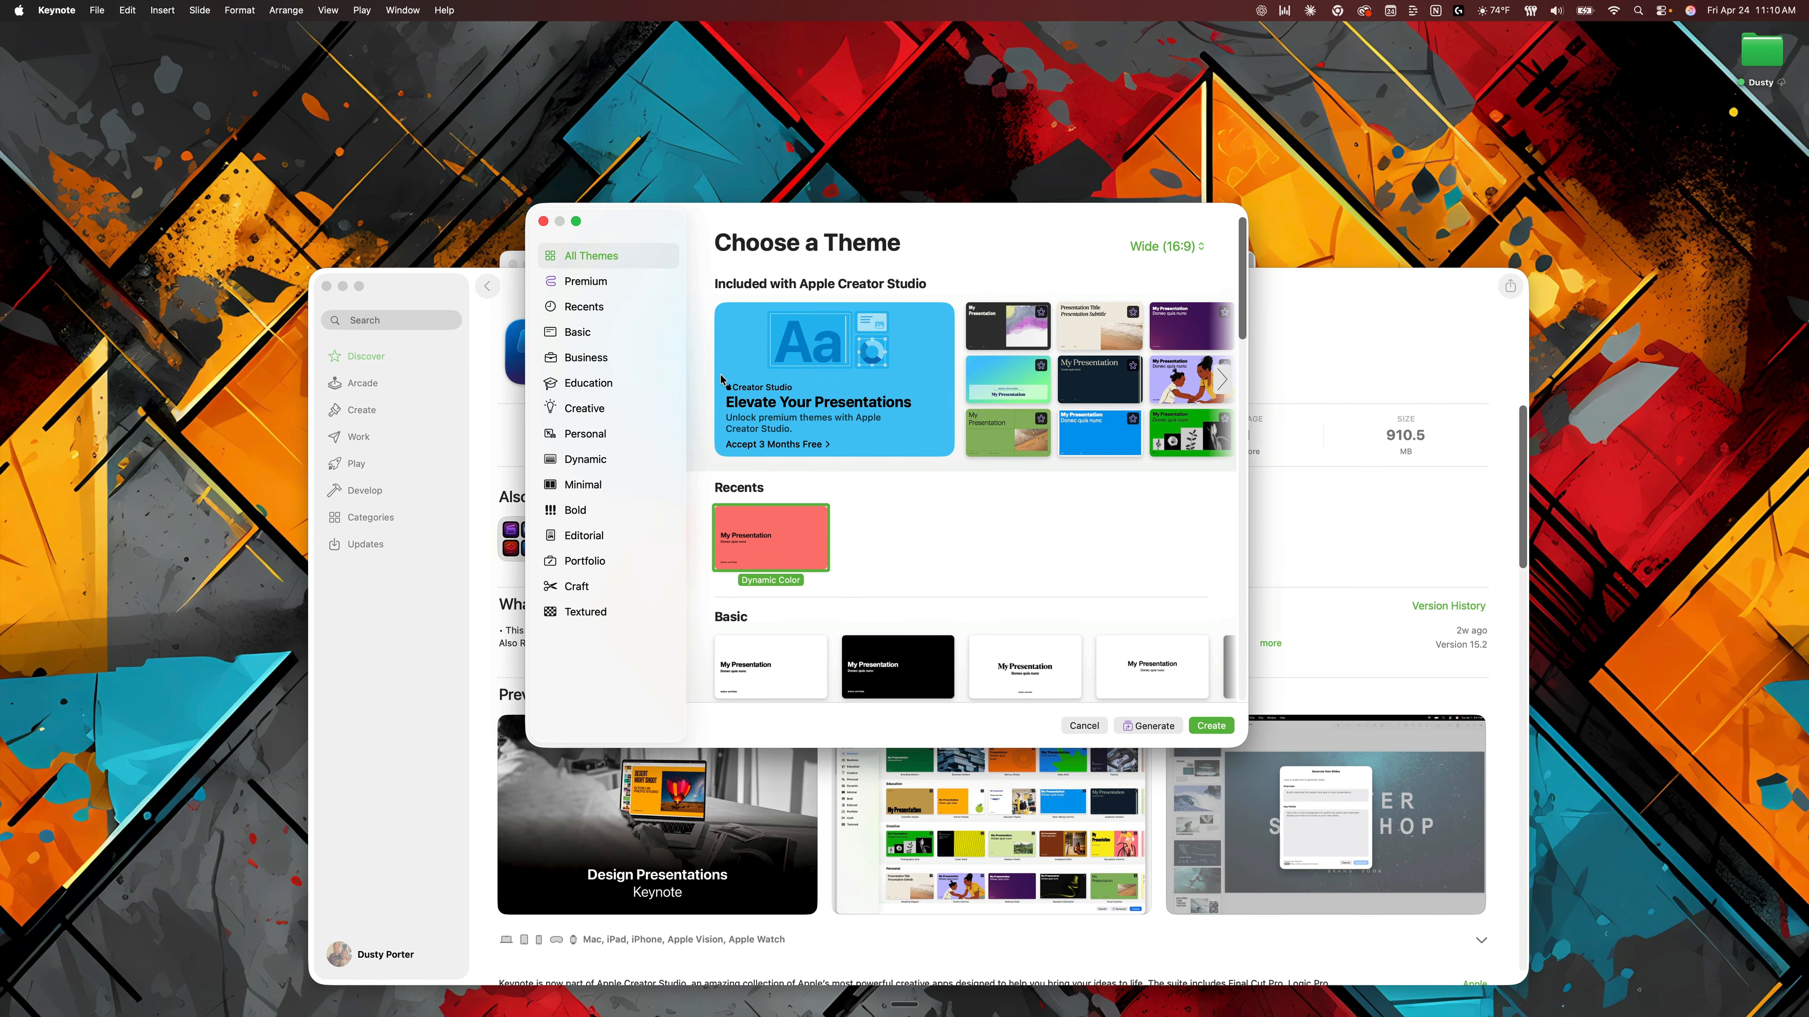
Close the App Store window and the extra theme chooser window behind the active one.
{"action": "left_click", "coordinate": [326, 286]}
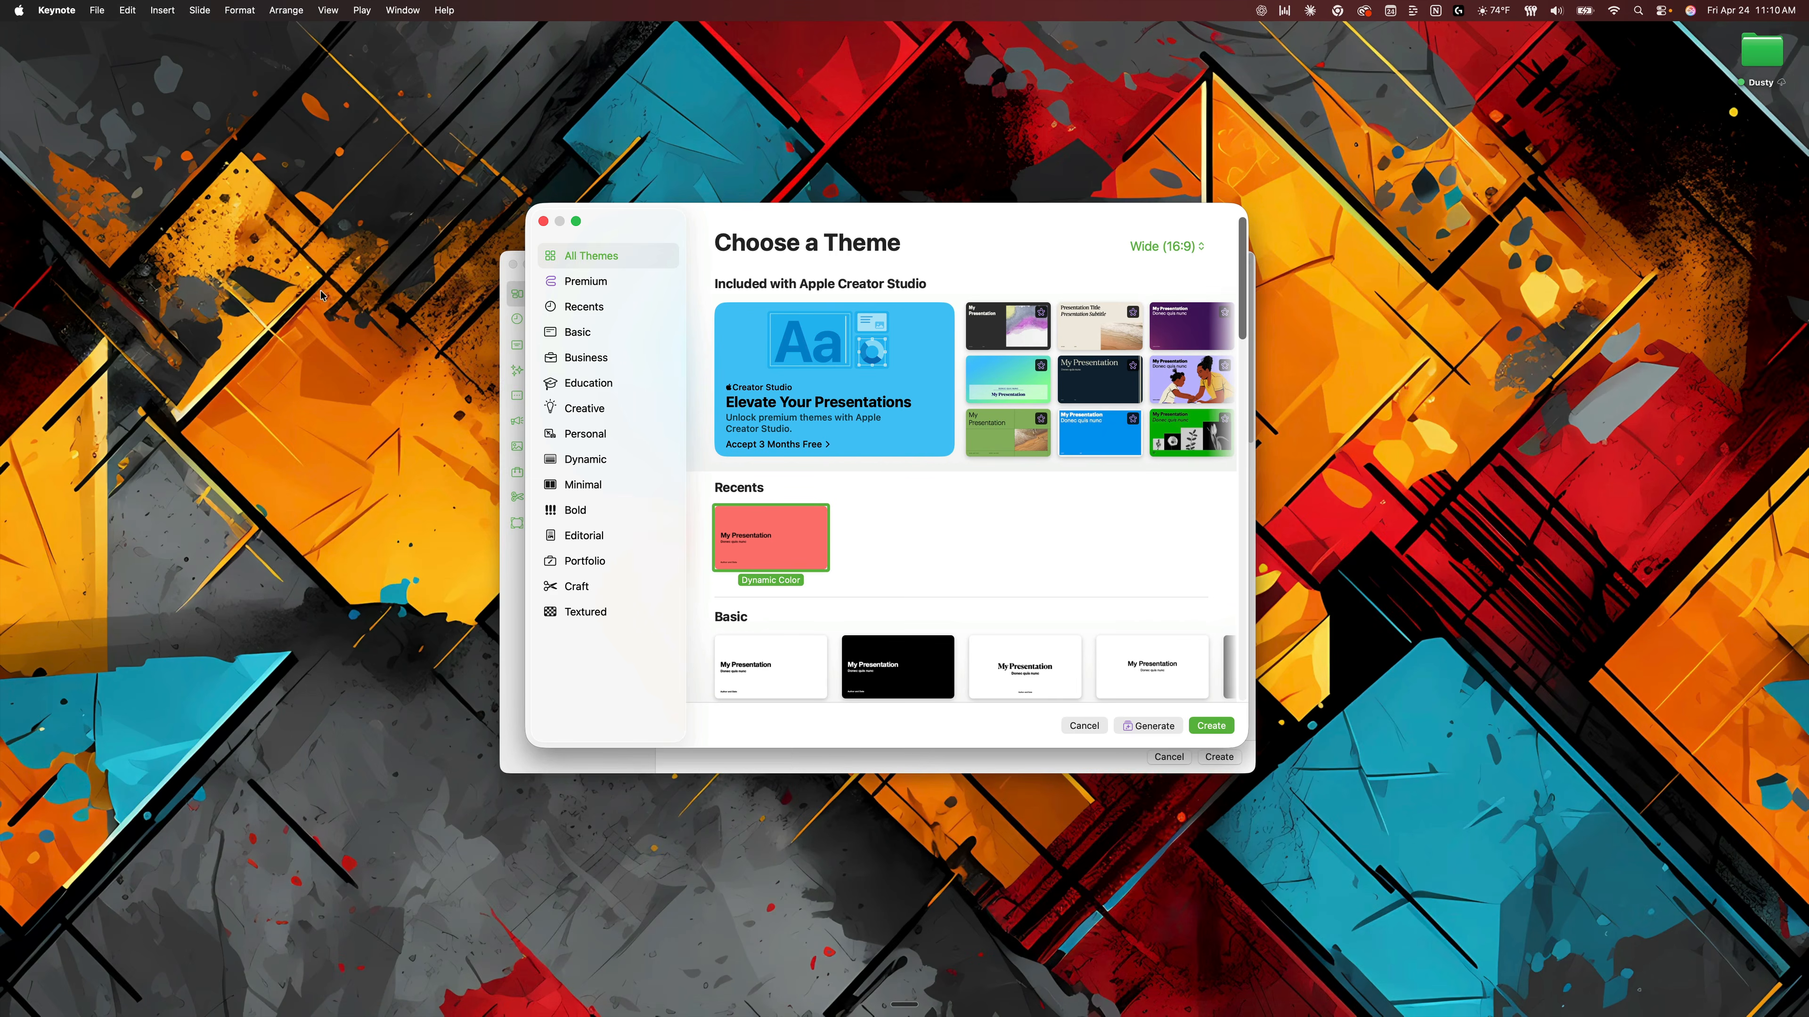
{"action": "left_click", "coordinate": [513, 264]}
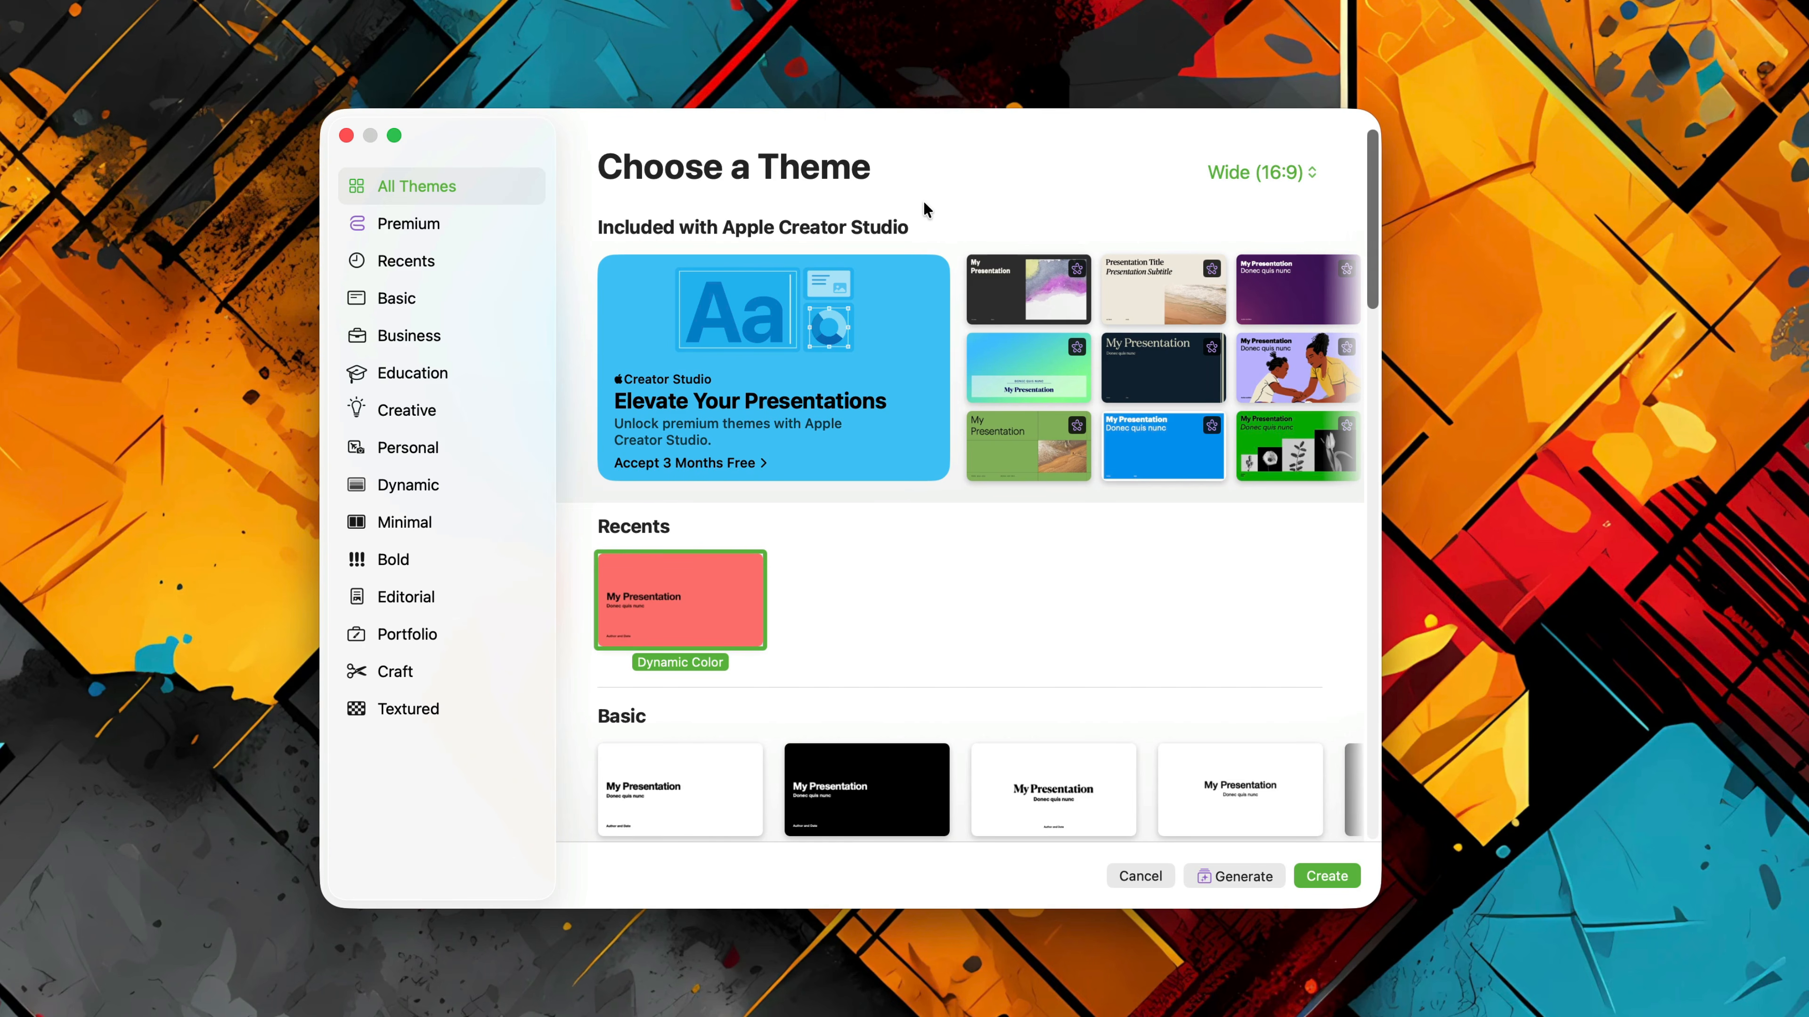
Browse the Premium, Basic, Business, Education, Creative, Personal and Dynamic theme categories.
{"action": "left_click", "coordinate": [425, 227]}
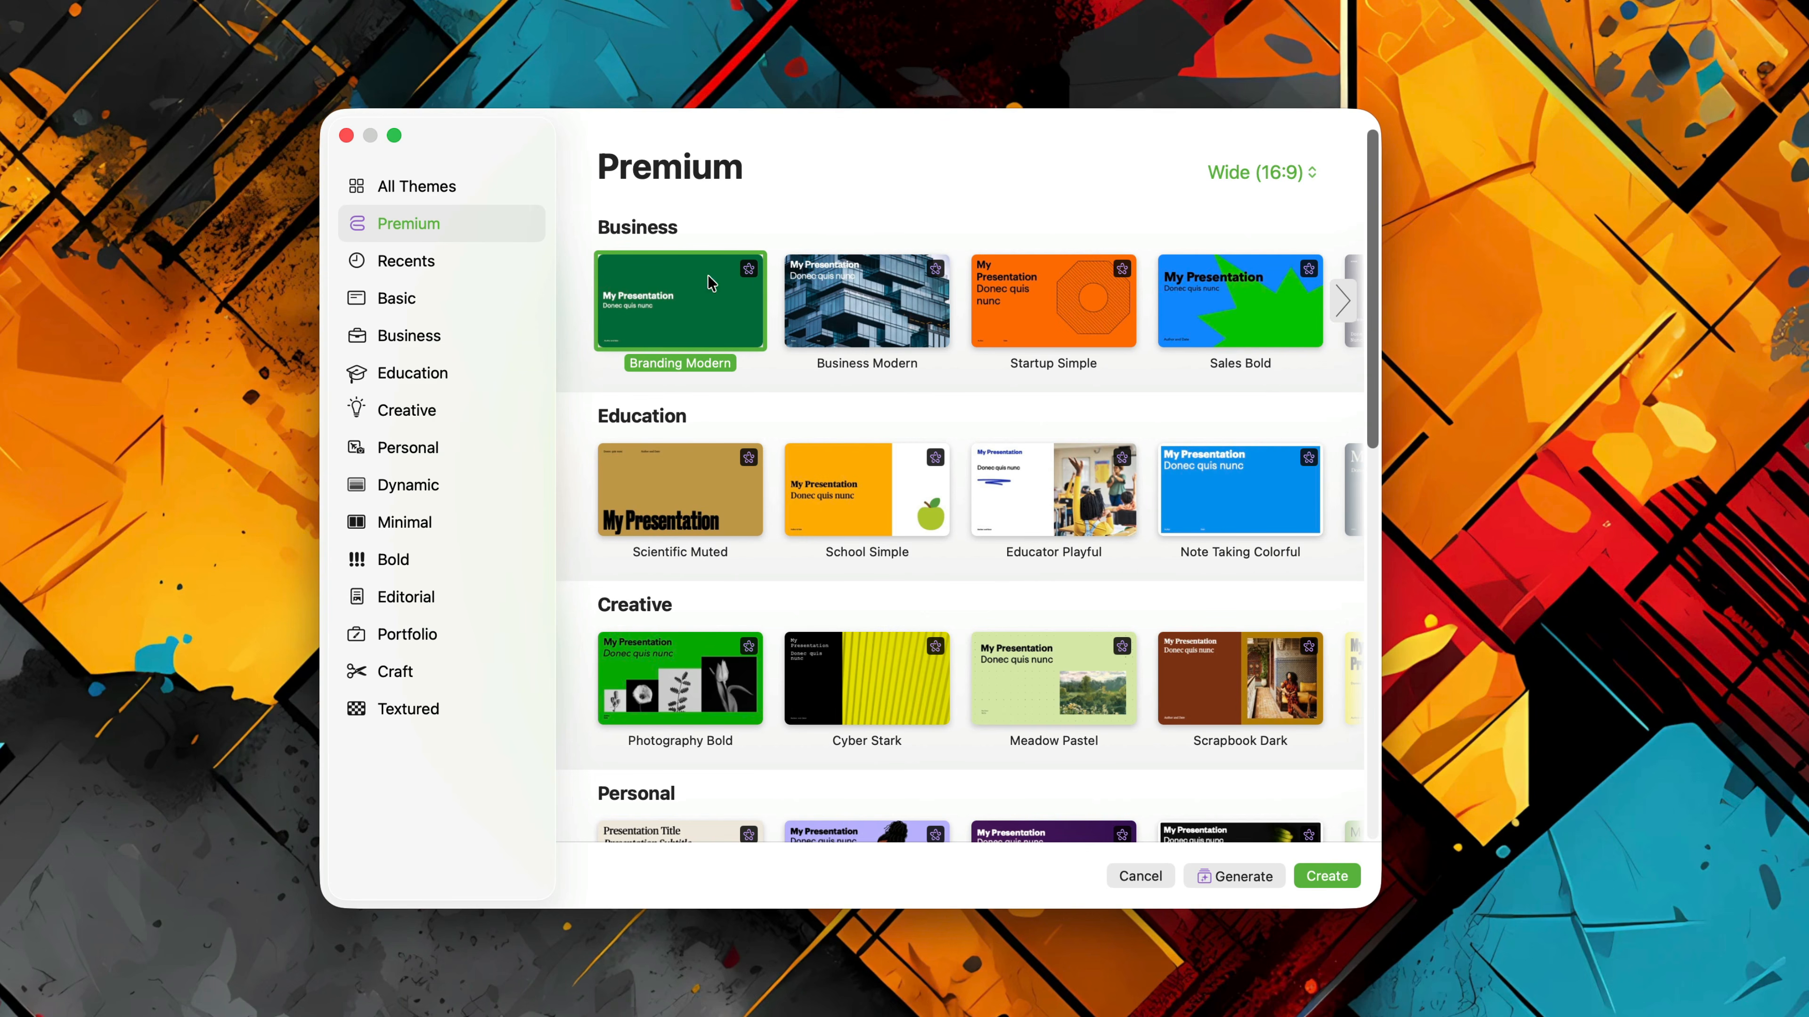
{"action": "left_click", "coordinate": [427, 300]}
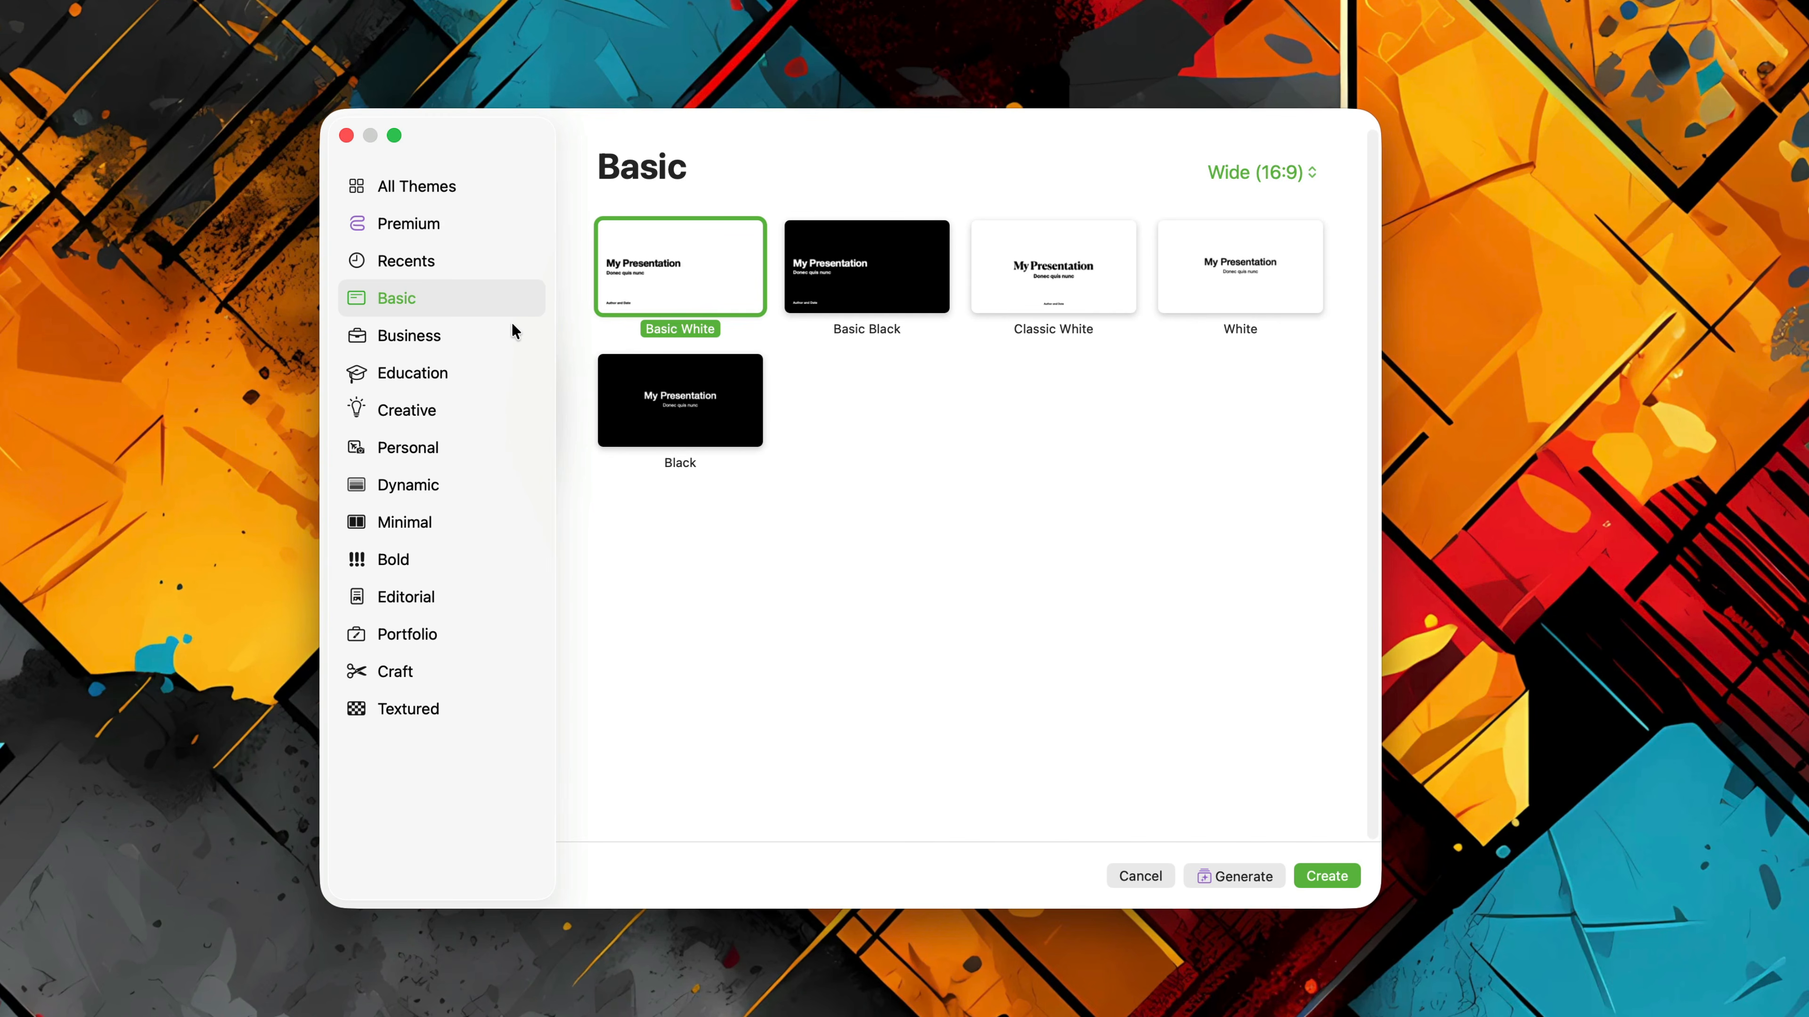
{"action": "left_click", "coordinate": [454, 338]}
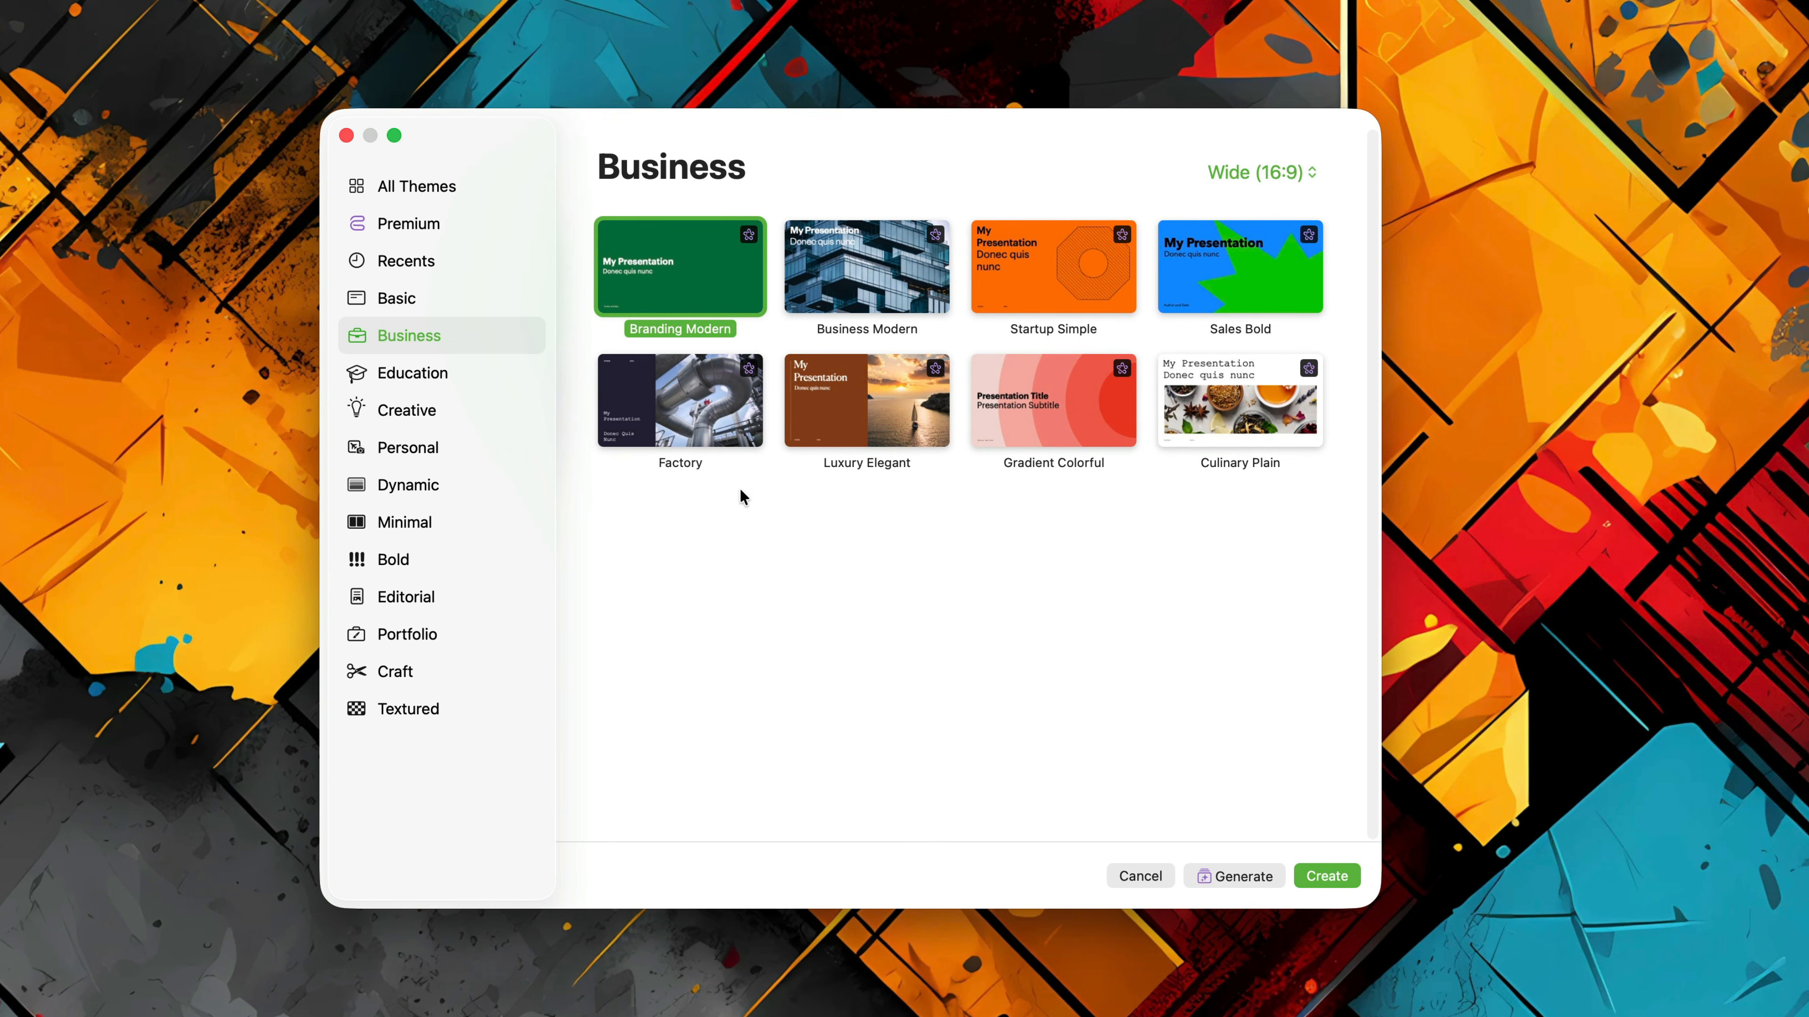
{"action": "left_click", "coordinate": [411, 376]}
{"action": "left_click", "coordinate": [413, 417]}
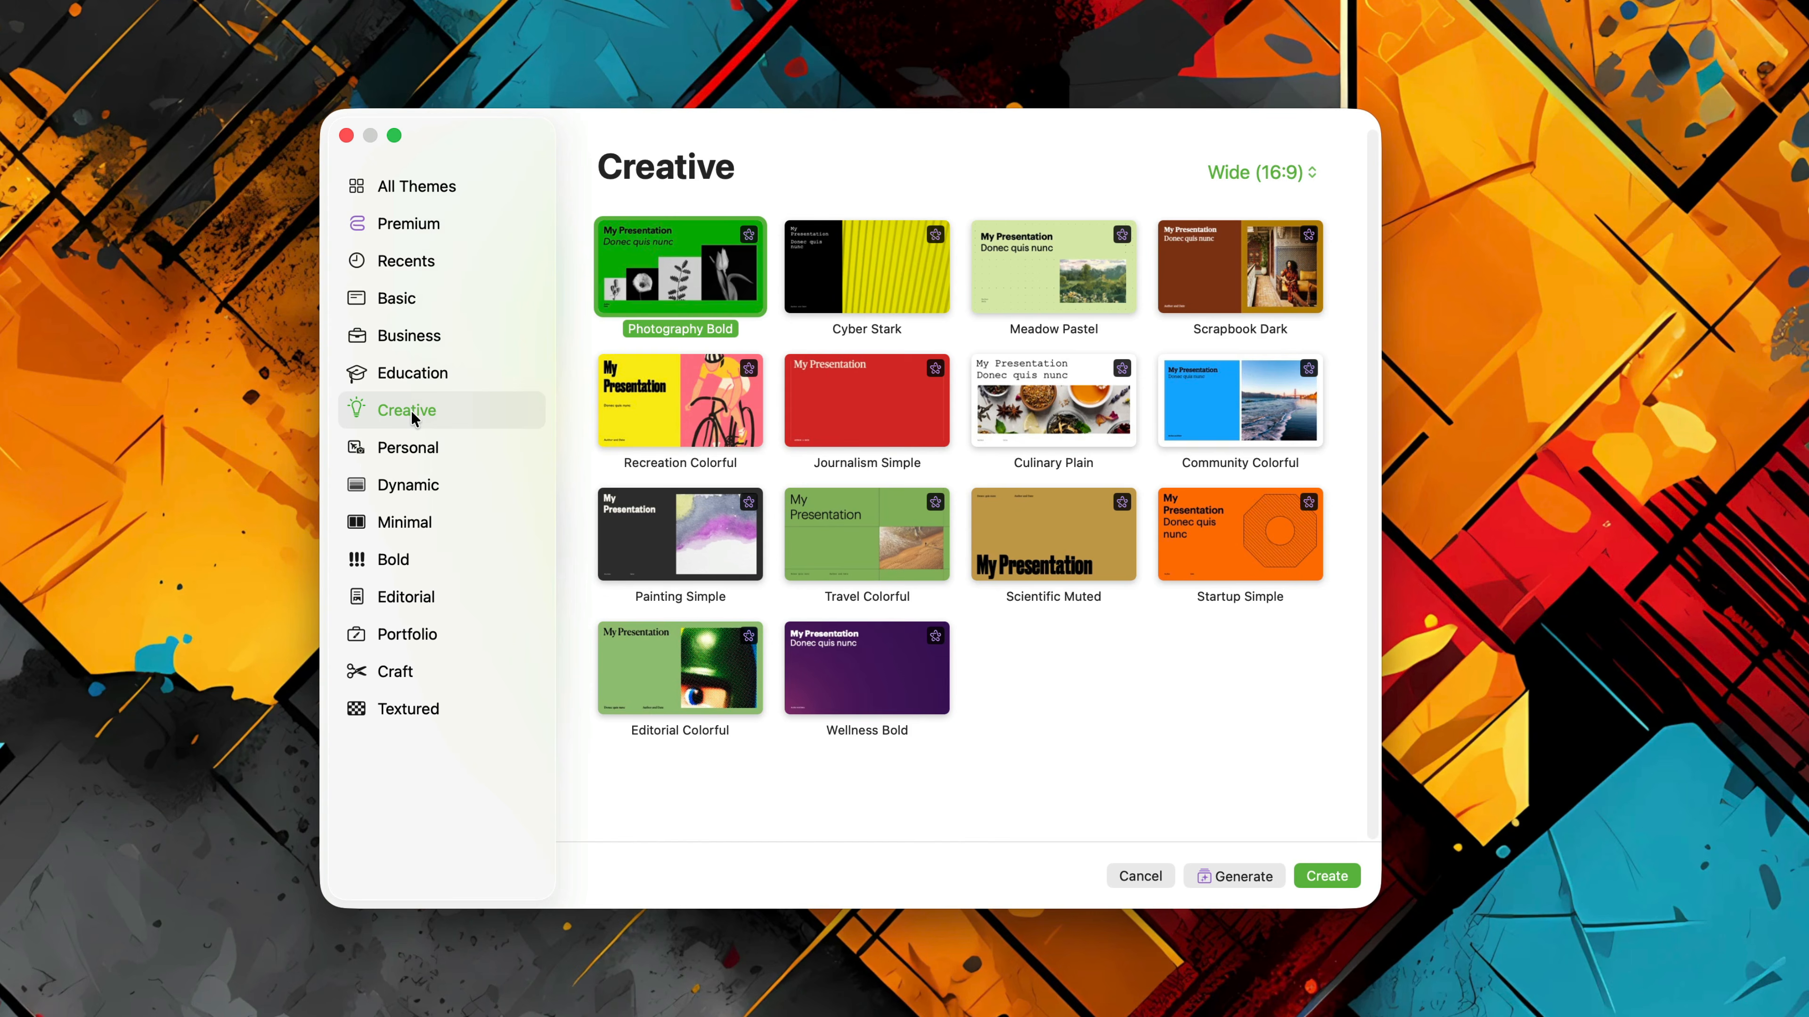
{"action": "left_click", "coordinate": [411, 451]}
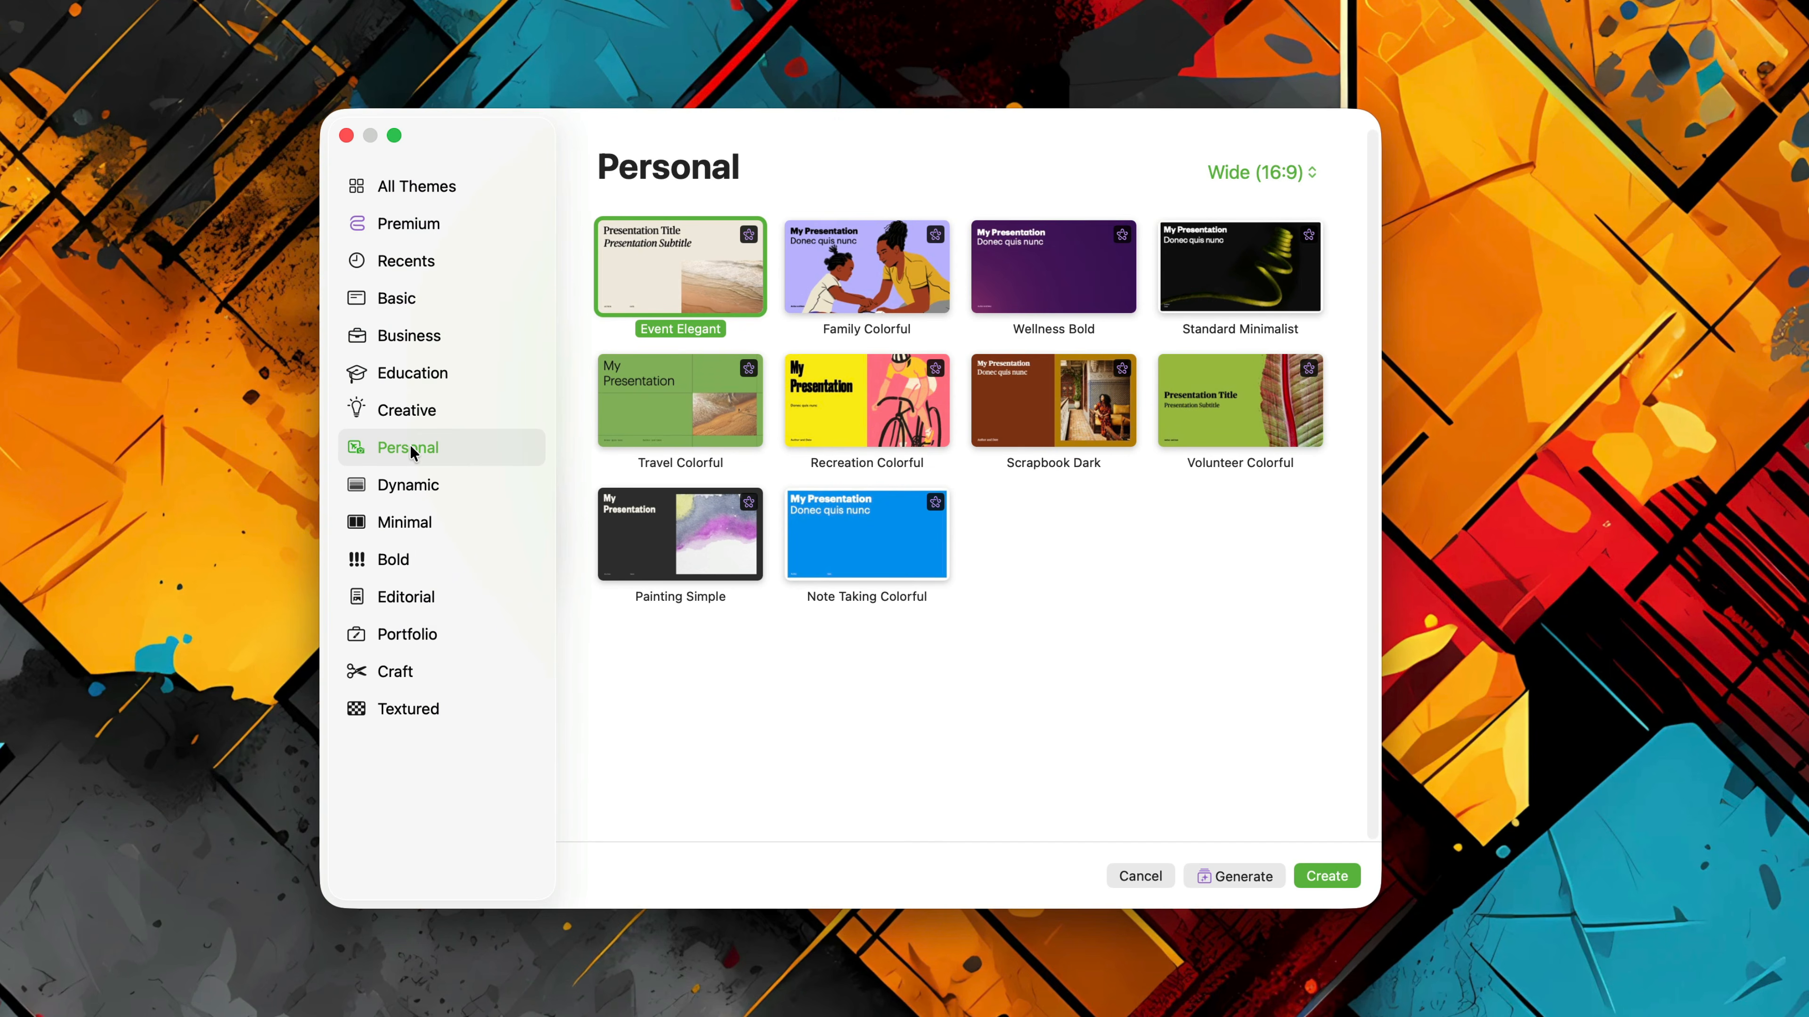
{"action": "left_click", "coordinate": [414, 488]}
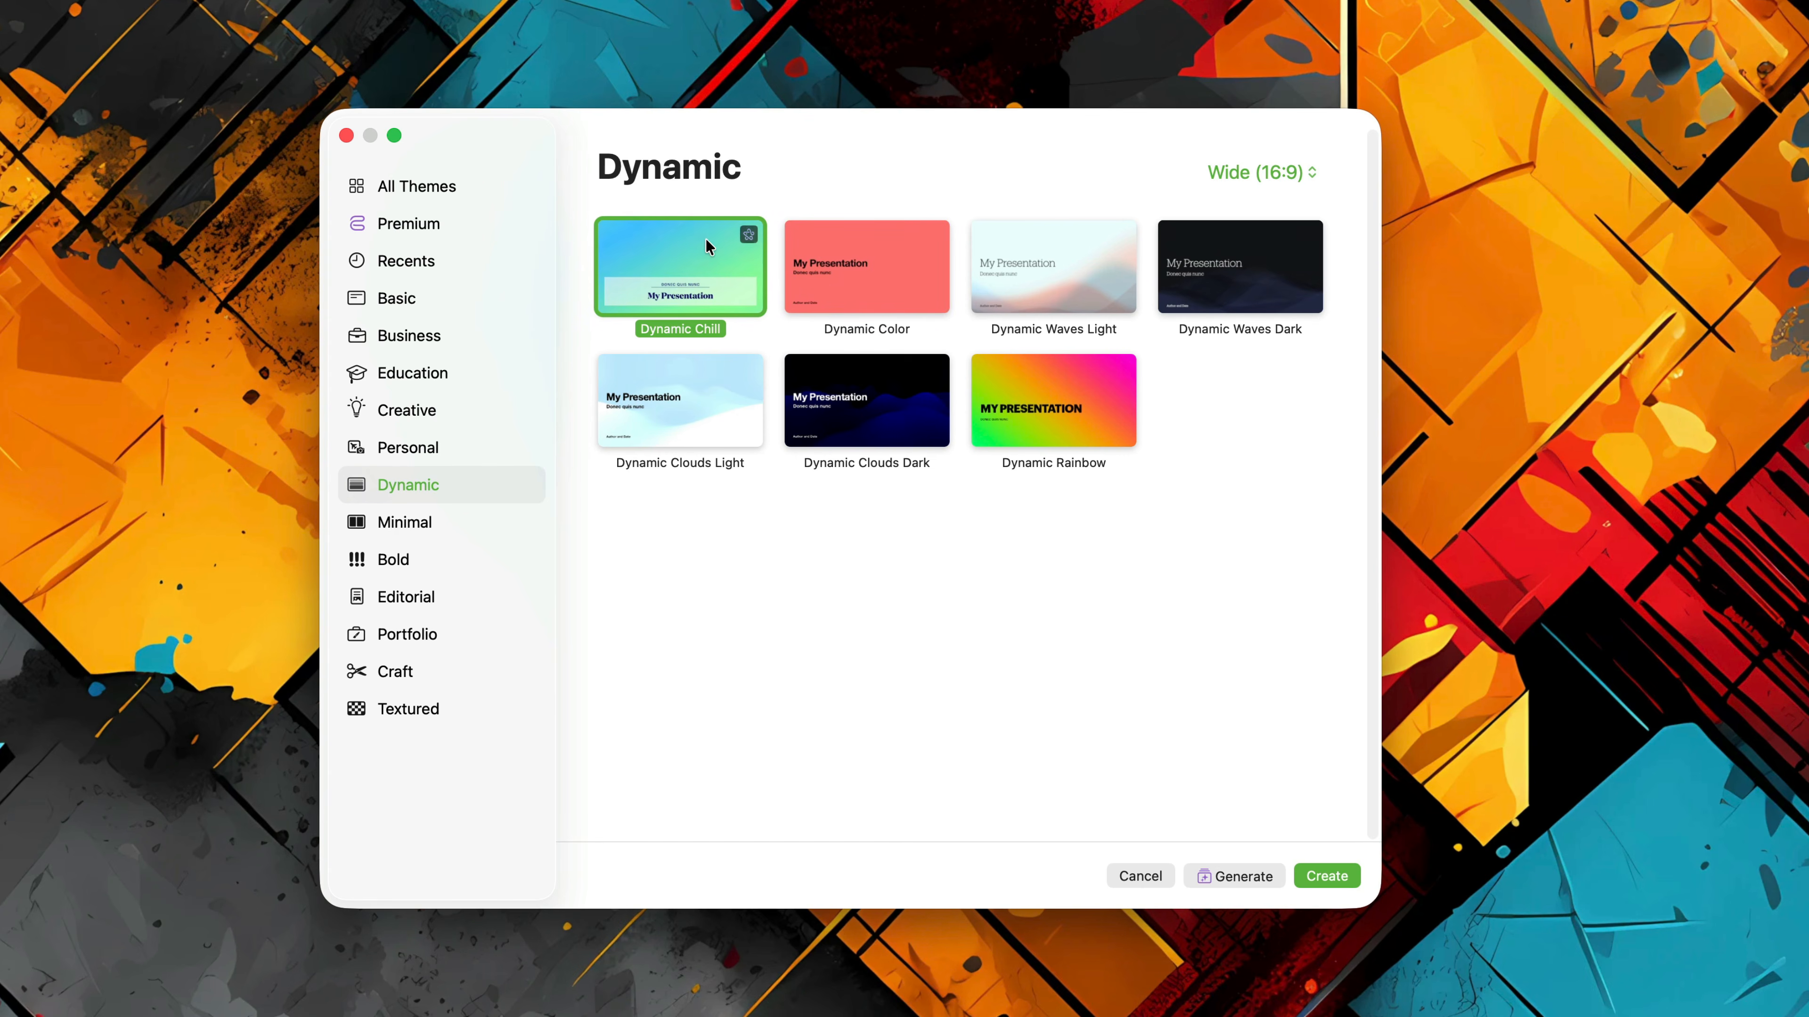
Preview the Dynamic Chill premium theme, dismiss its subscription offer, and look through the Basic and Craft categories.
{"action": "double_click", "coordinate": [692, 251]}
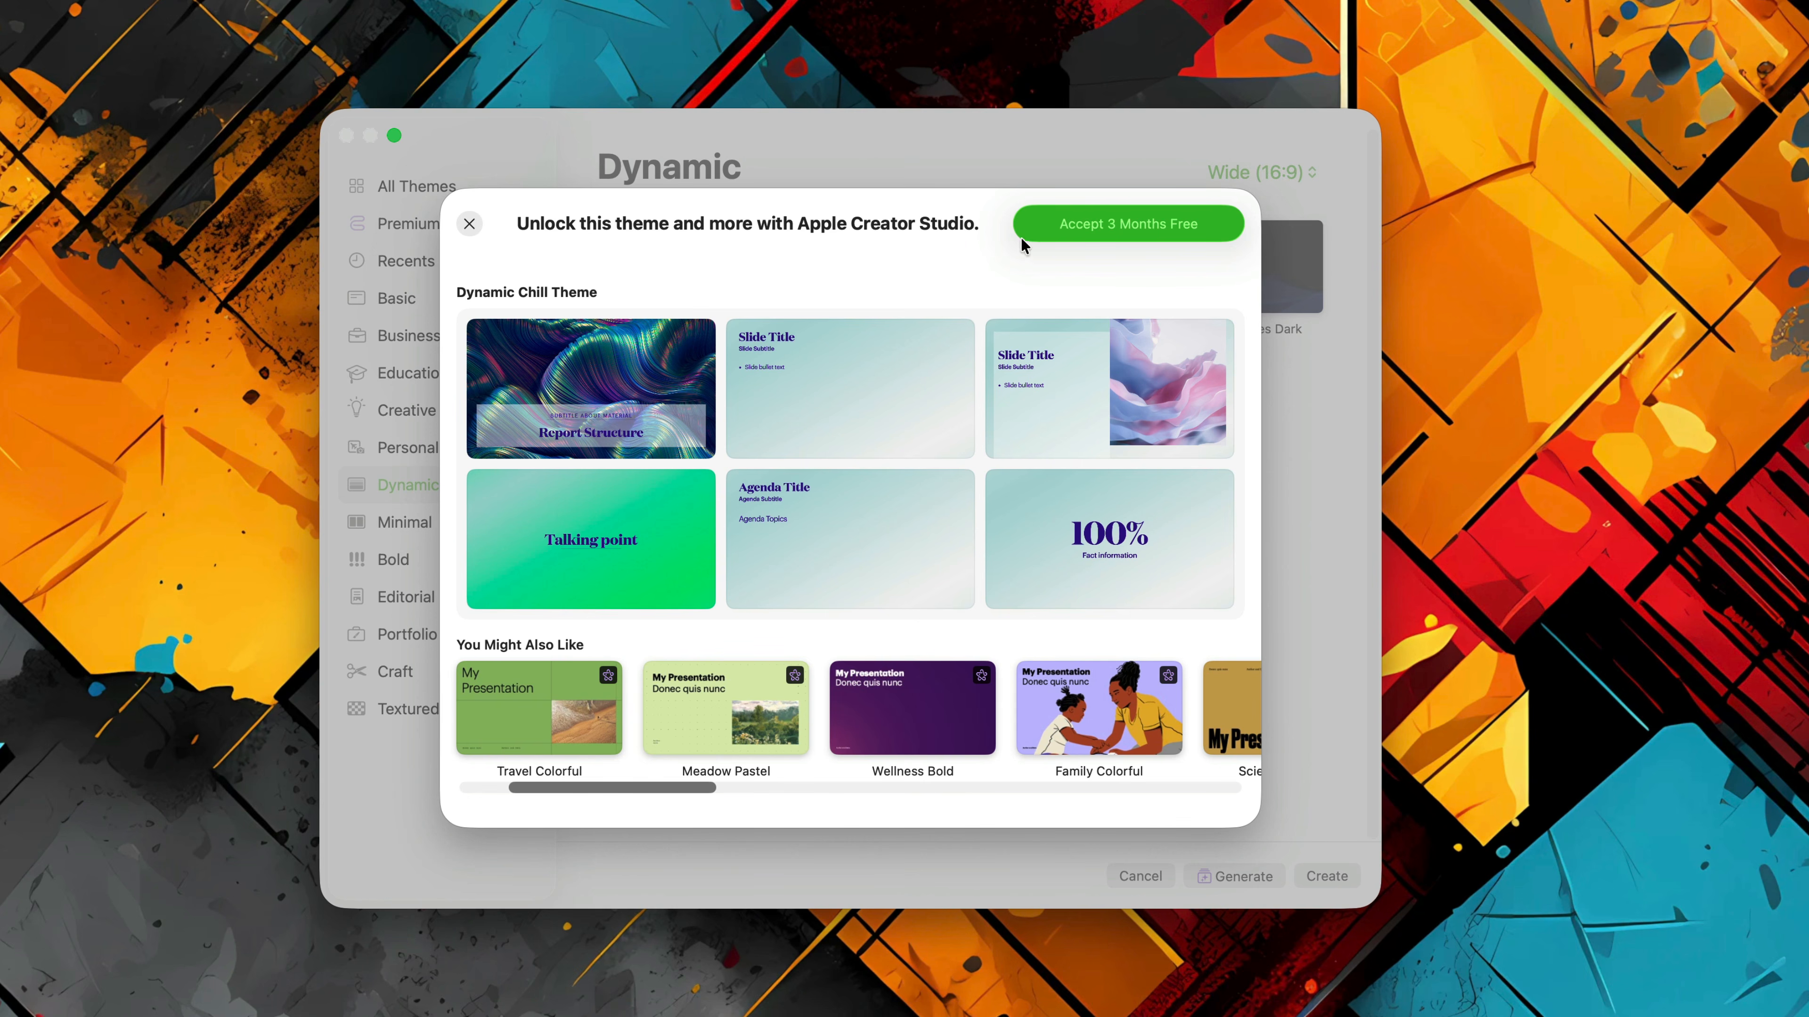
{"action": "left_click", "coordinate": [469, 224]}
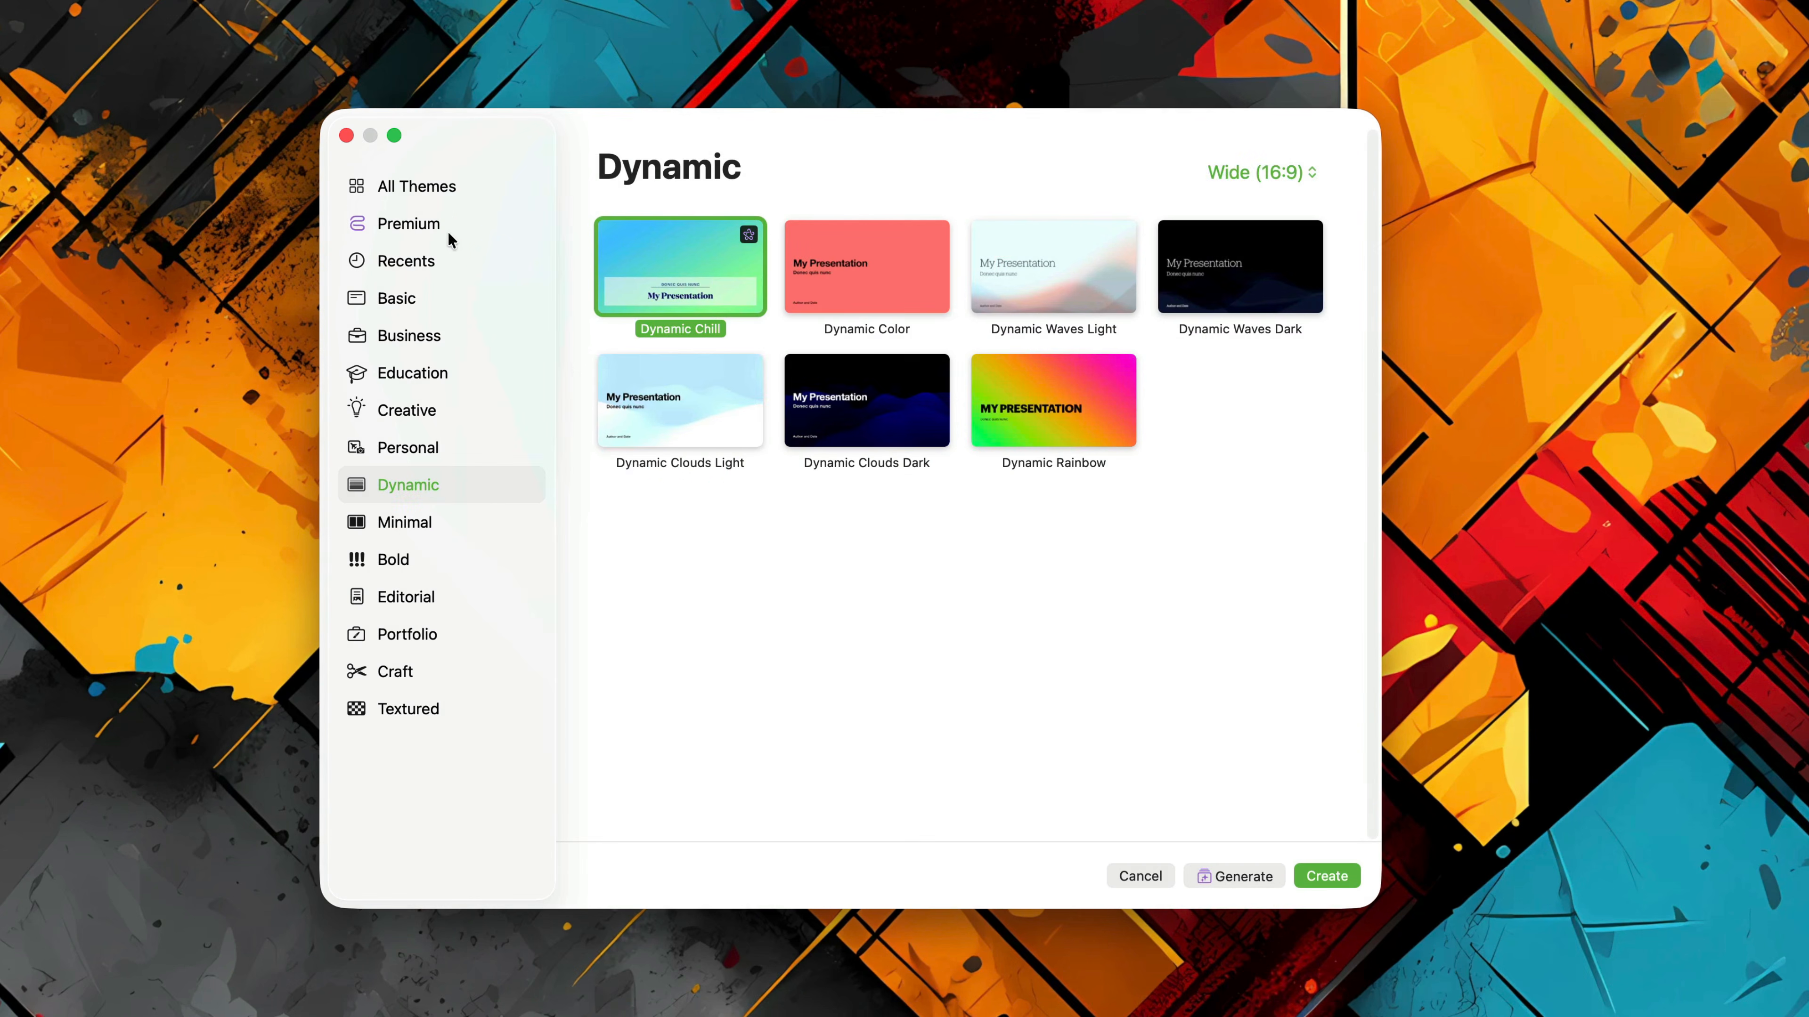
{"action": "left_click", "coordinate": [421, 303]}
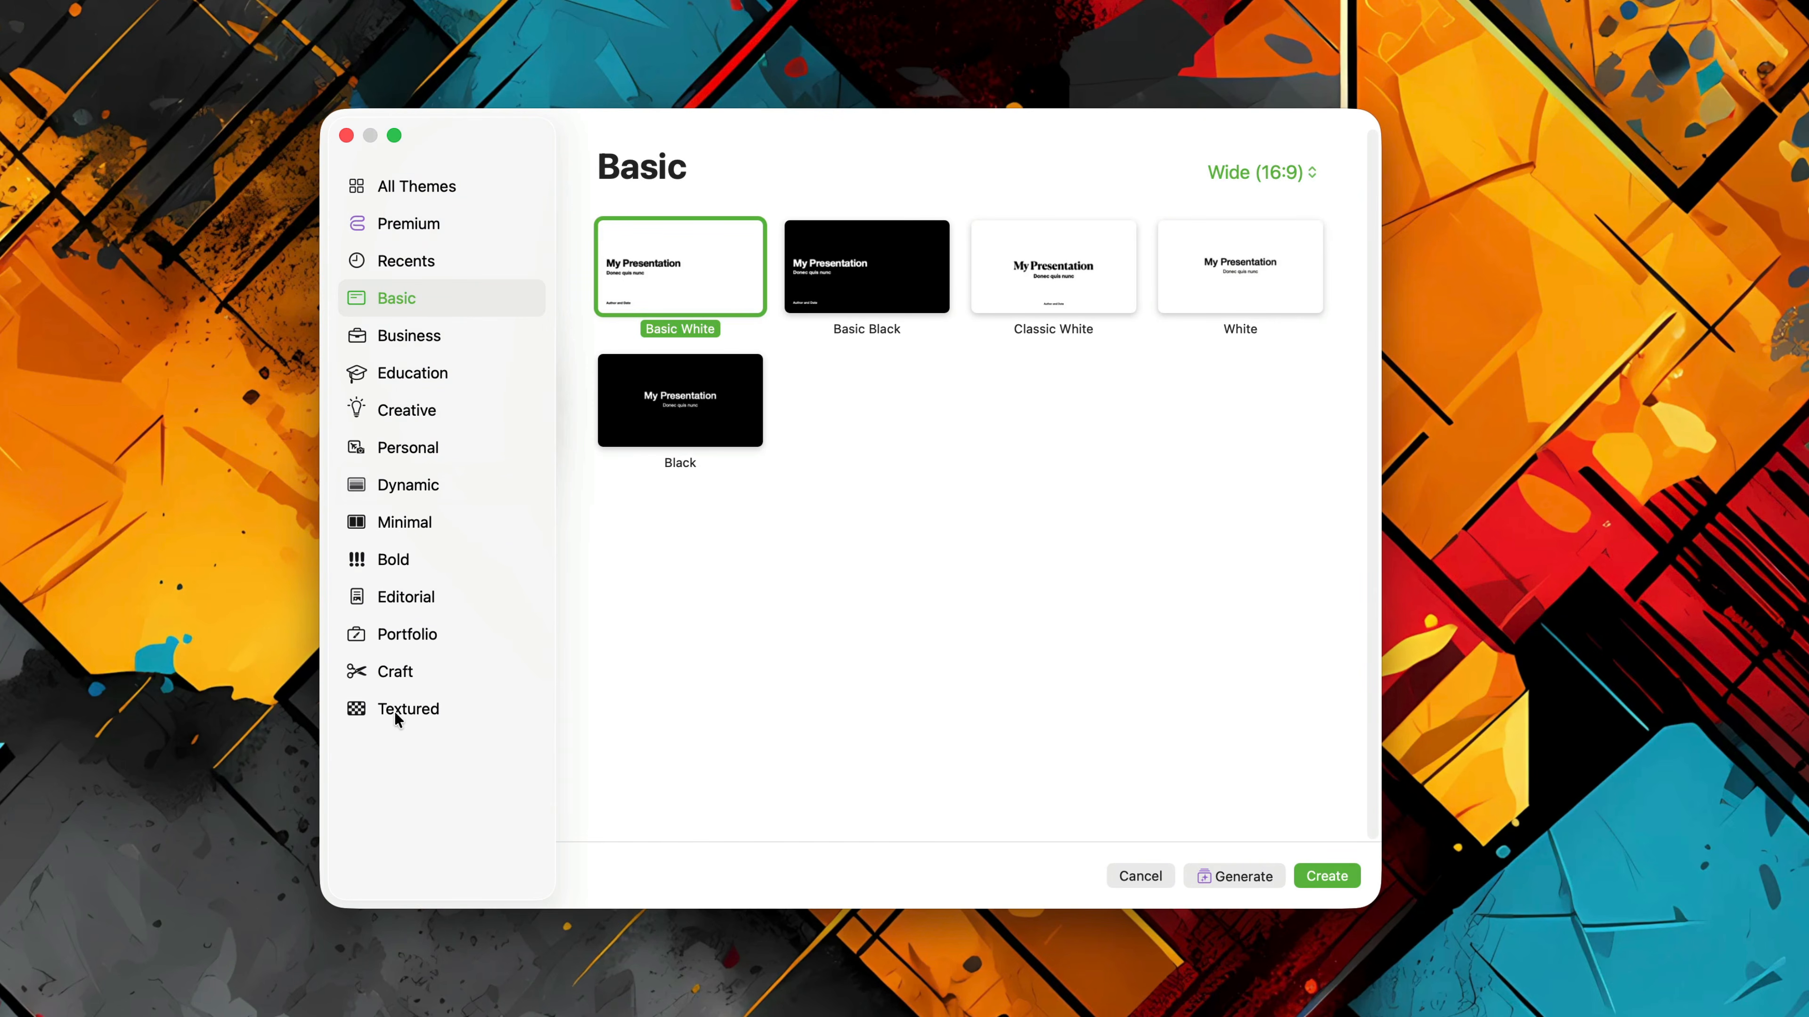
{"action": "left_click", "coordinate": [404, 676]}
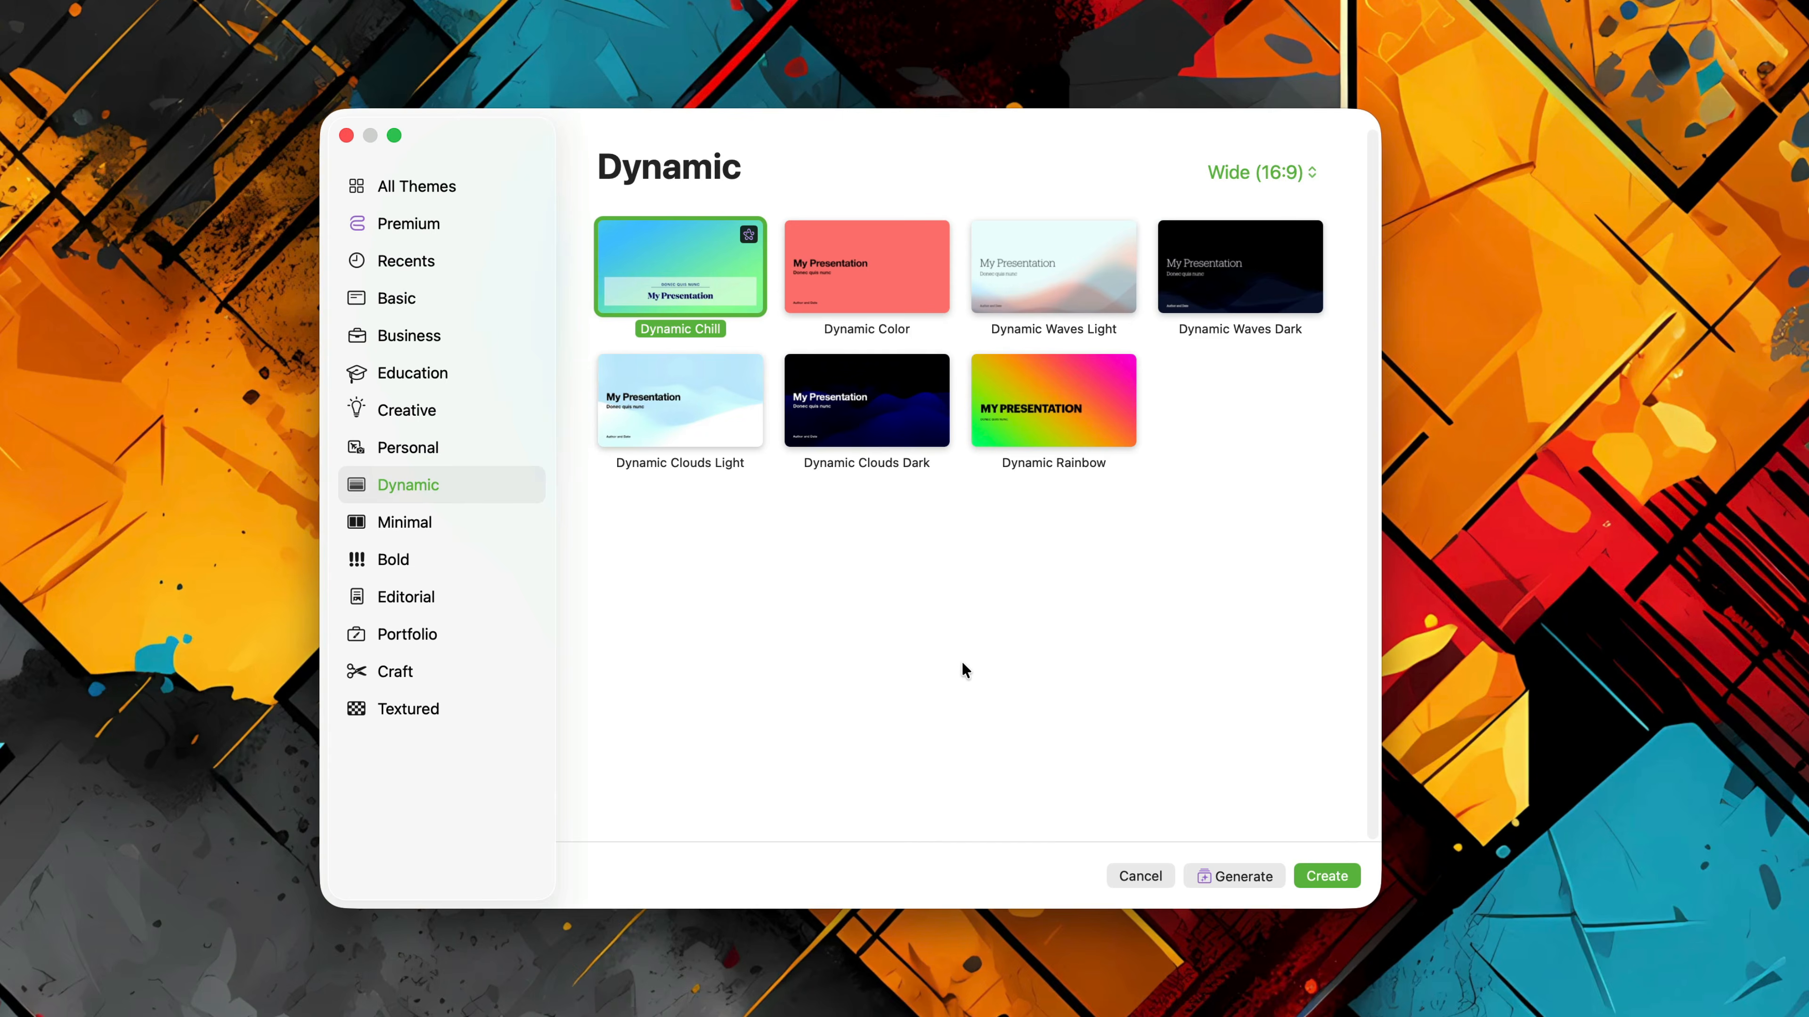
Create a new presentation from the Dynamic Clouds Light theme in the Dynamic category.
{"action": "left_click", "coordinate": [723, 396]}
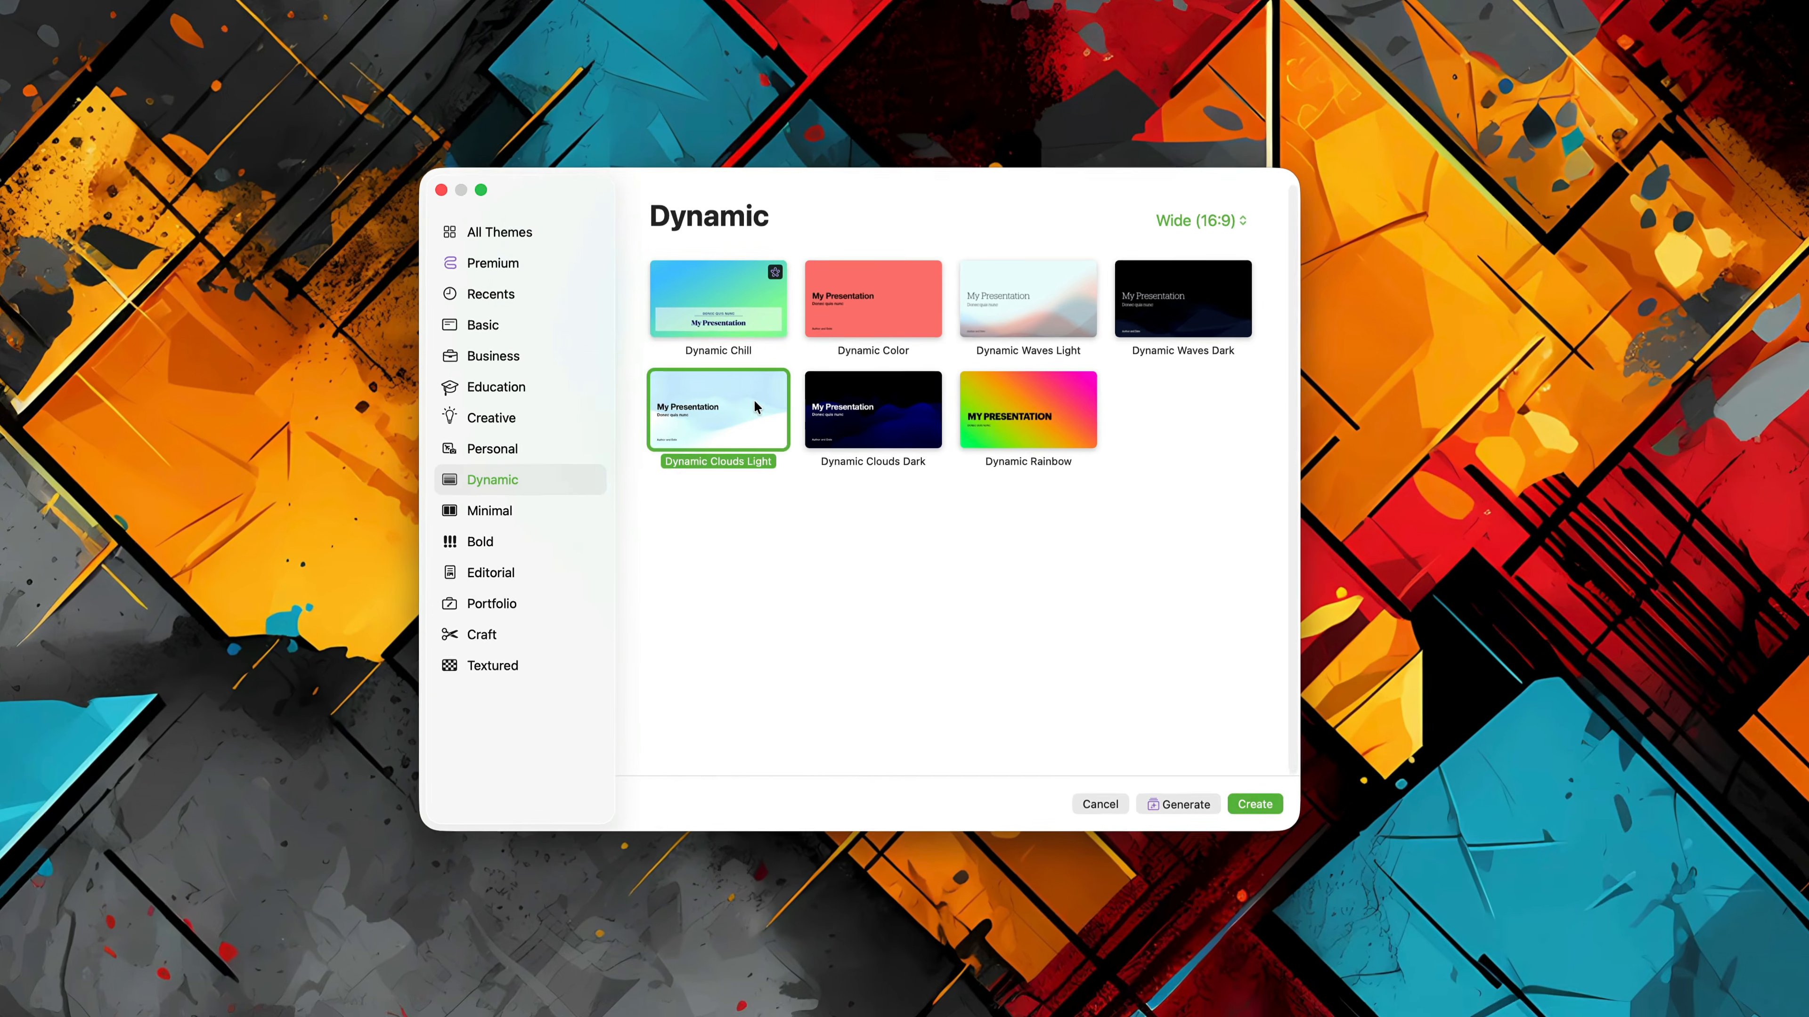
{"action": "key", "text": "Return"}
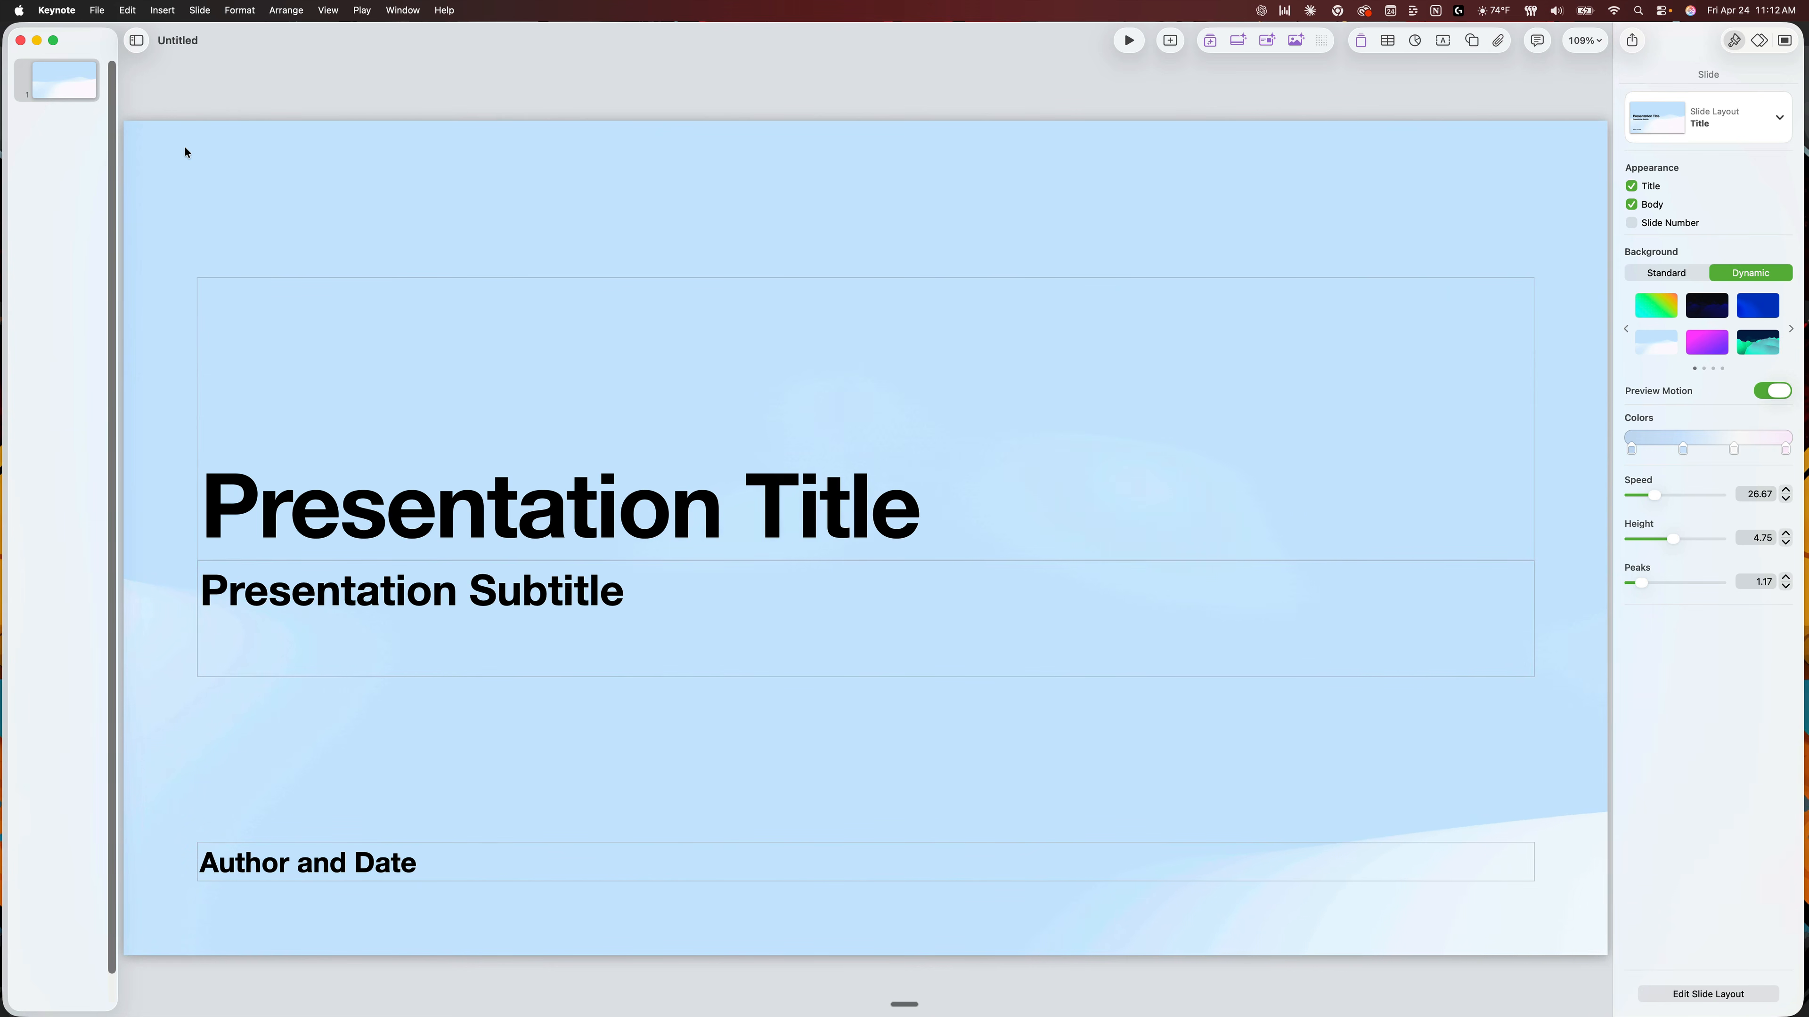
Select the first slide's thumbnail and open the presentation's view options.
{"action": "left_click", "coordinate": [61, 143]}
{"action": "left_click", "coordinate": [136, 42]}
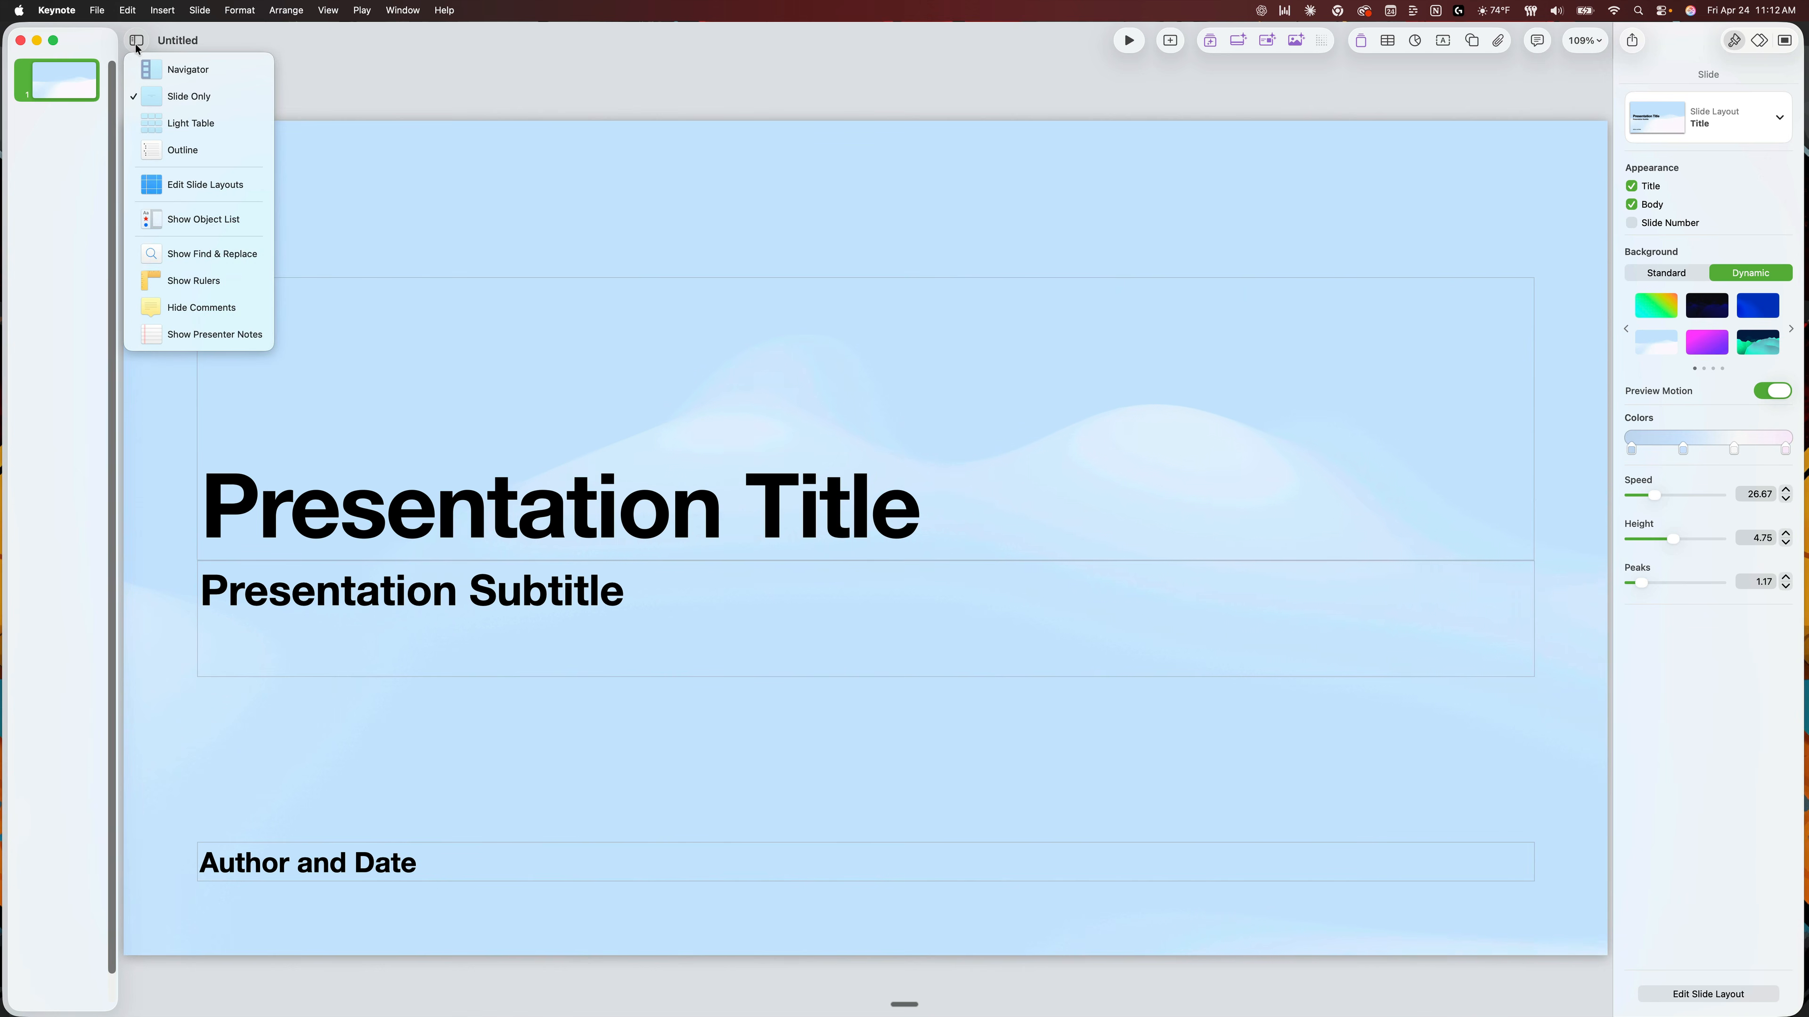
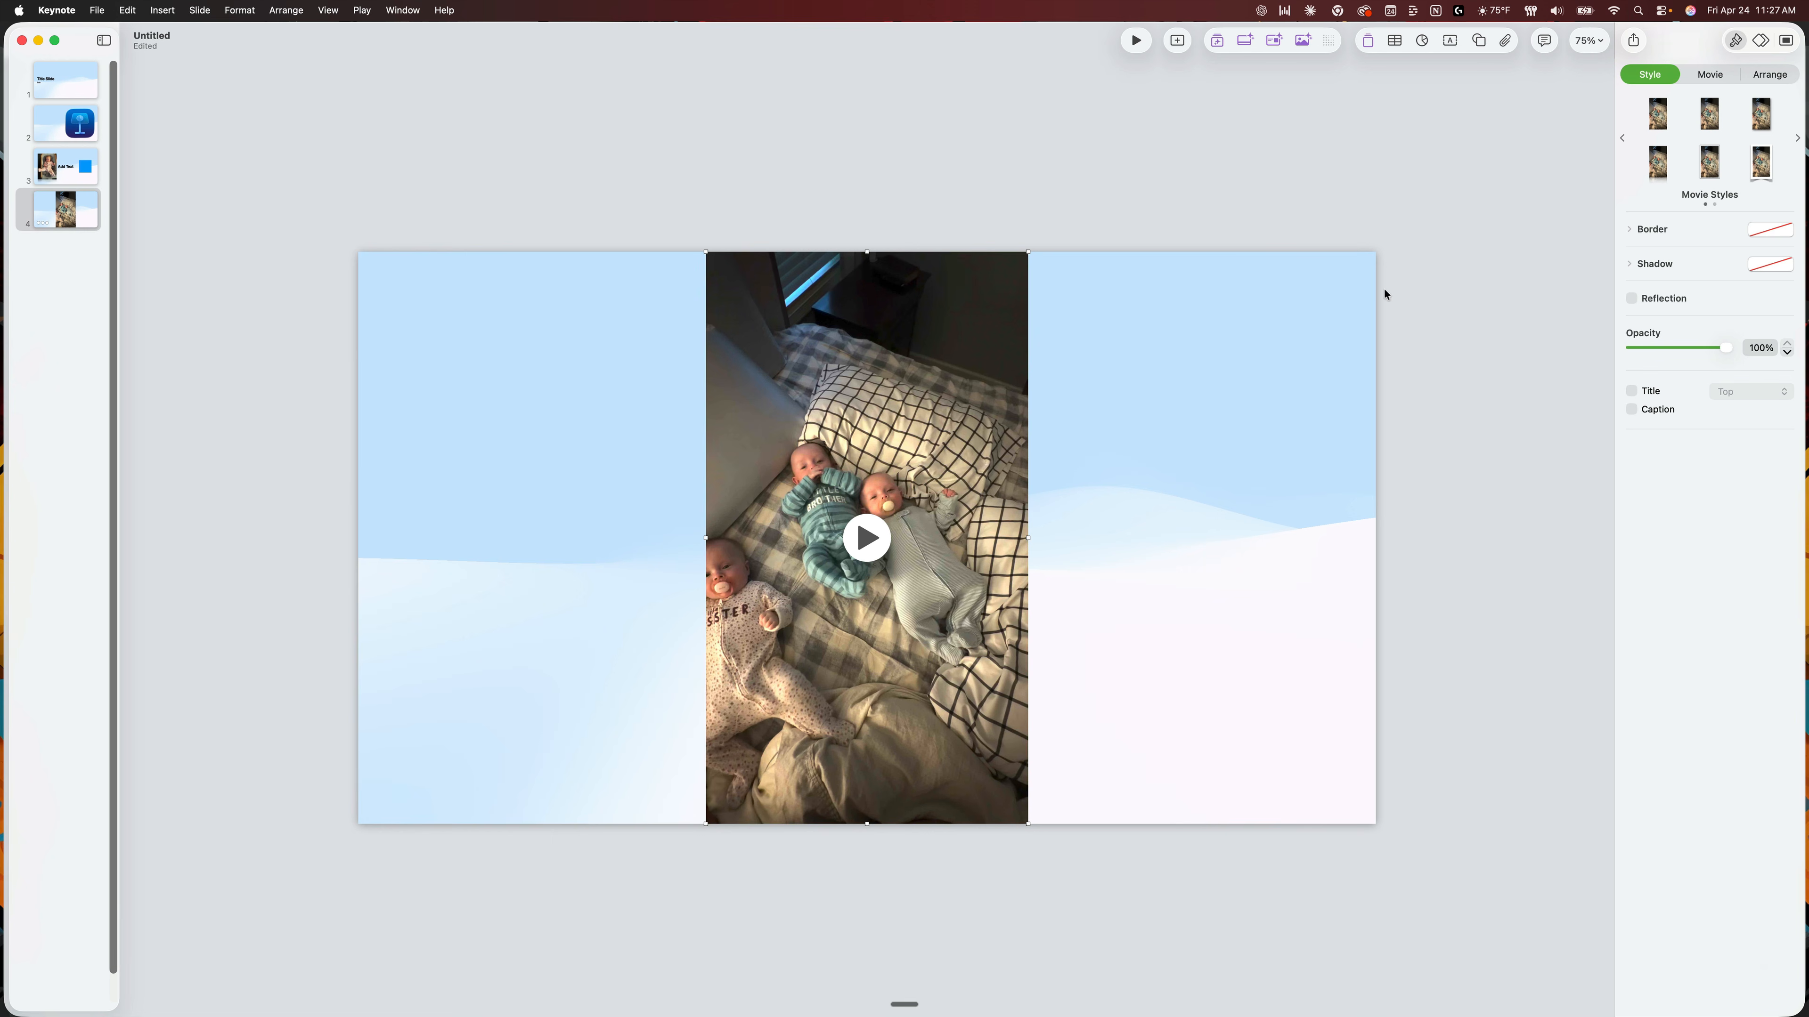
Add a Blank slide after the video slide and look over the media insertion options.
{"action": "left_click", "coordinate": [1509, 42]}
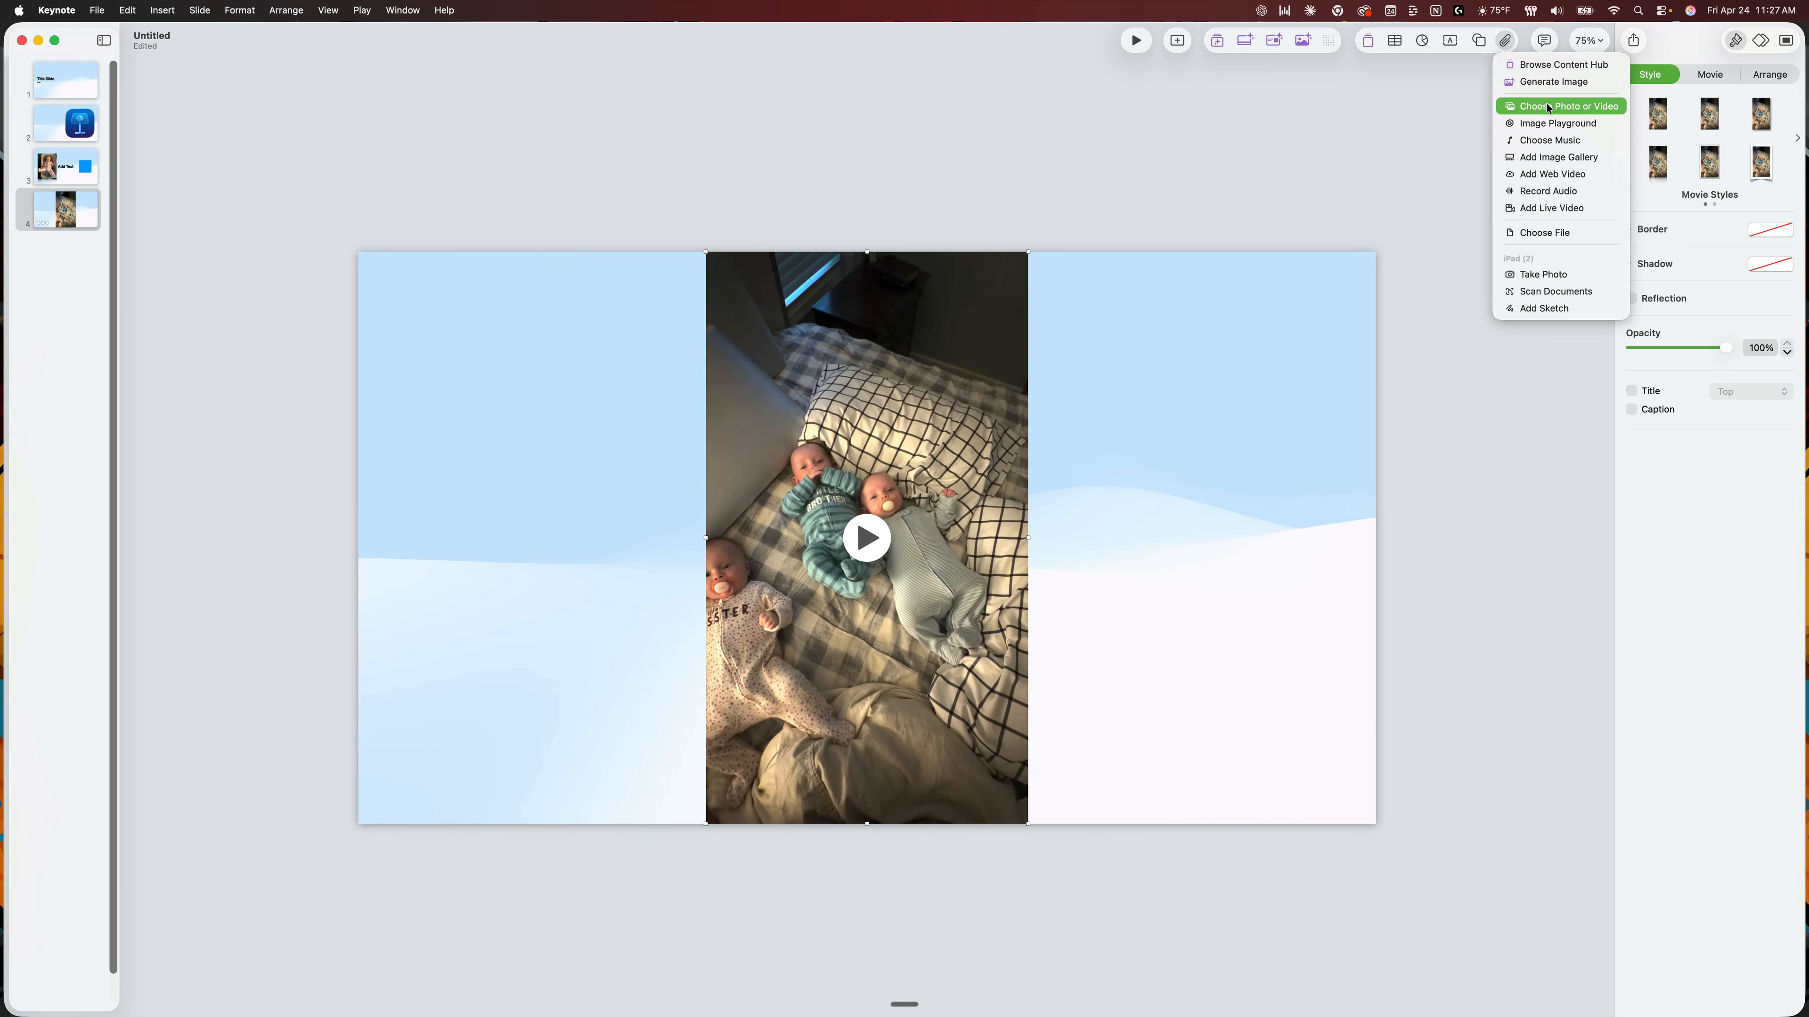
{"action": "left_click", "coordinate": [969, 174]}
{"action": "left_click", "coordinate": [1177, 41]}
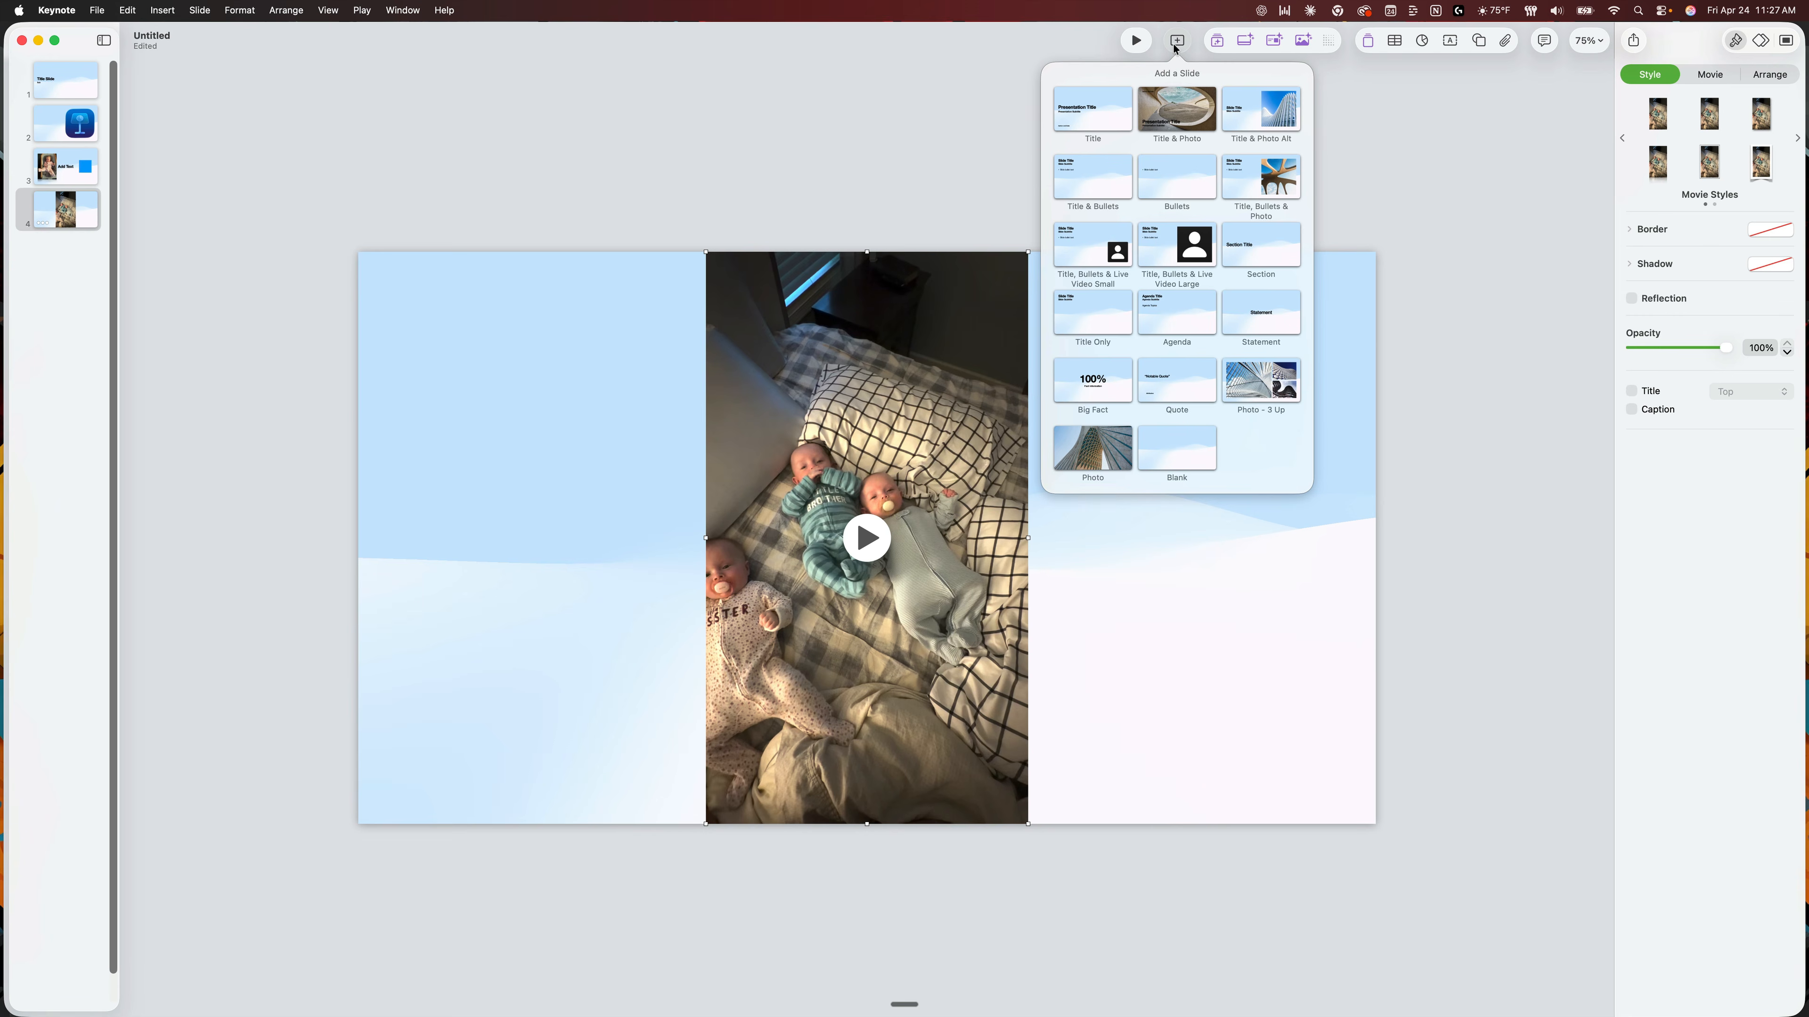
{"action": "left_click", "coordinate": [1177, 449]}
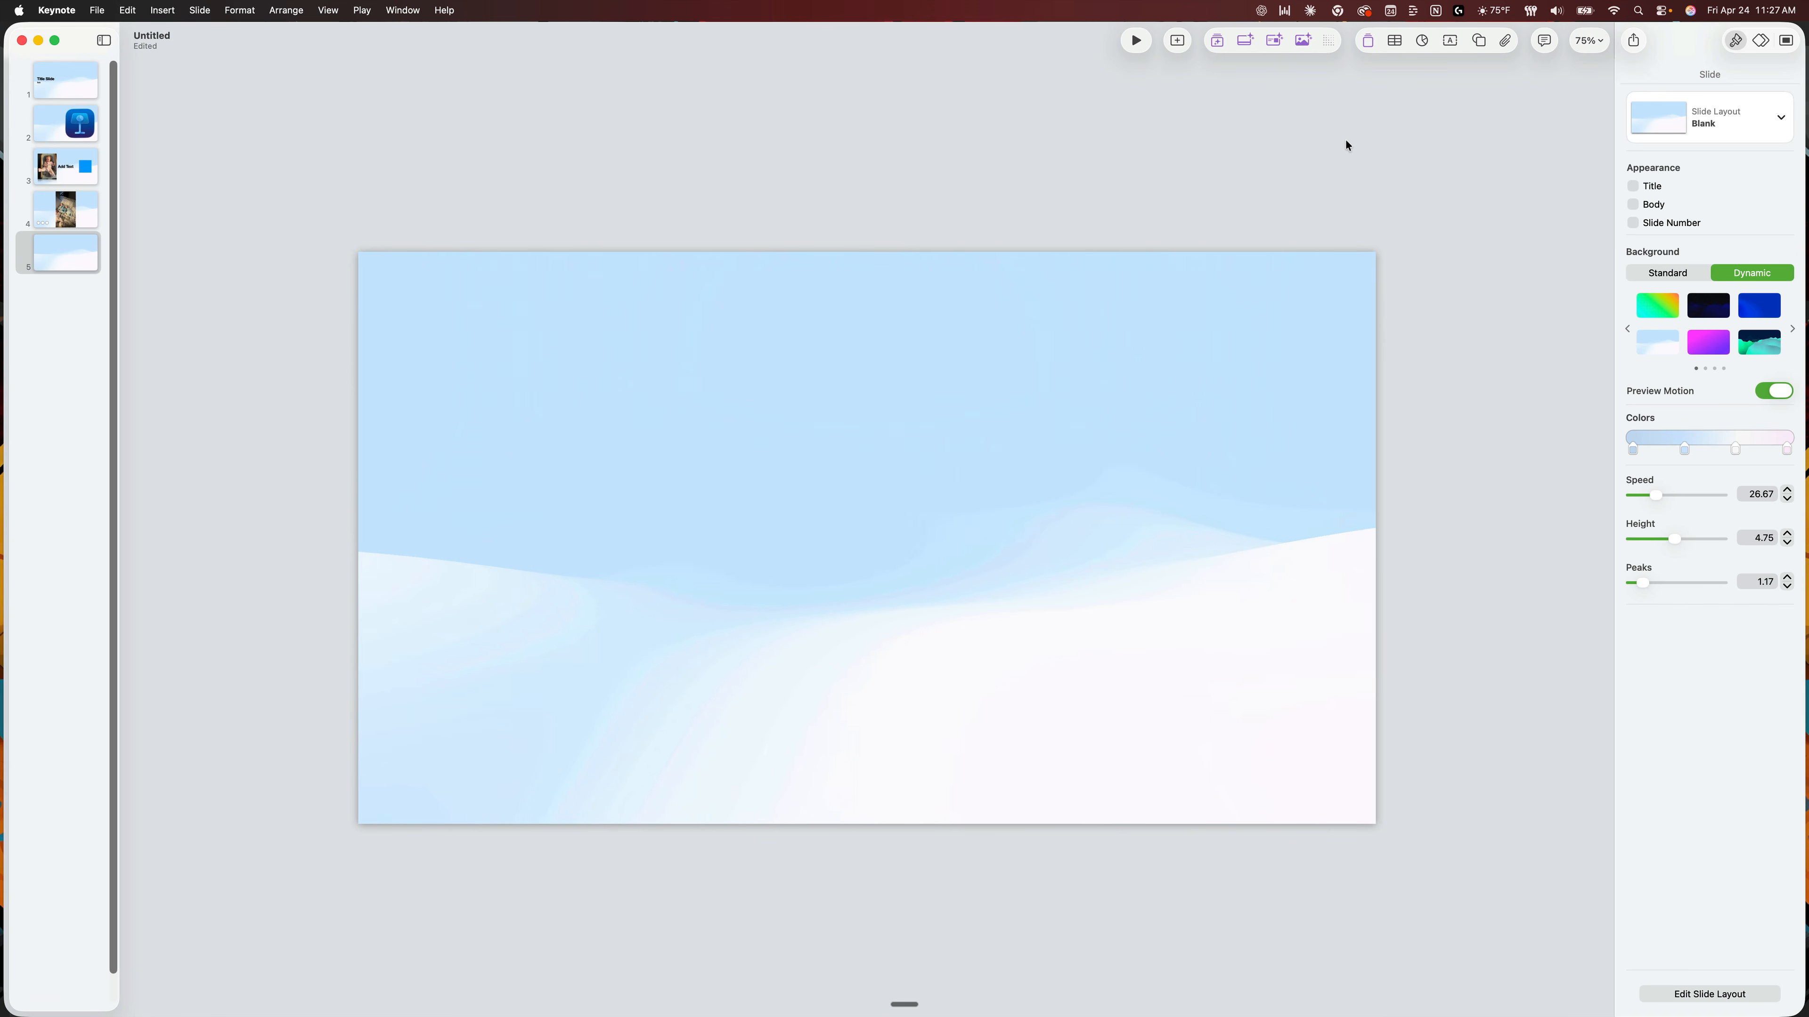
{"action": "left_click", "coordinate": [1504, 40]}
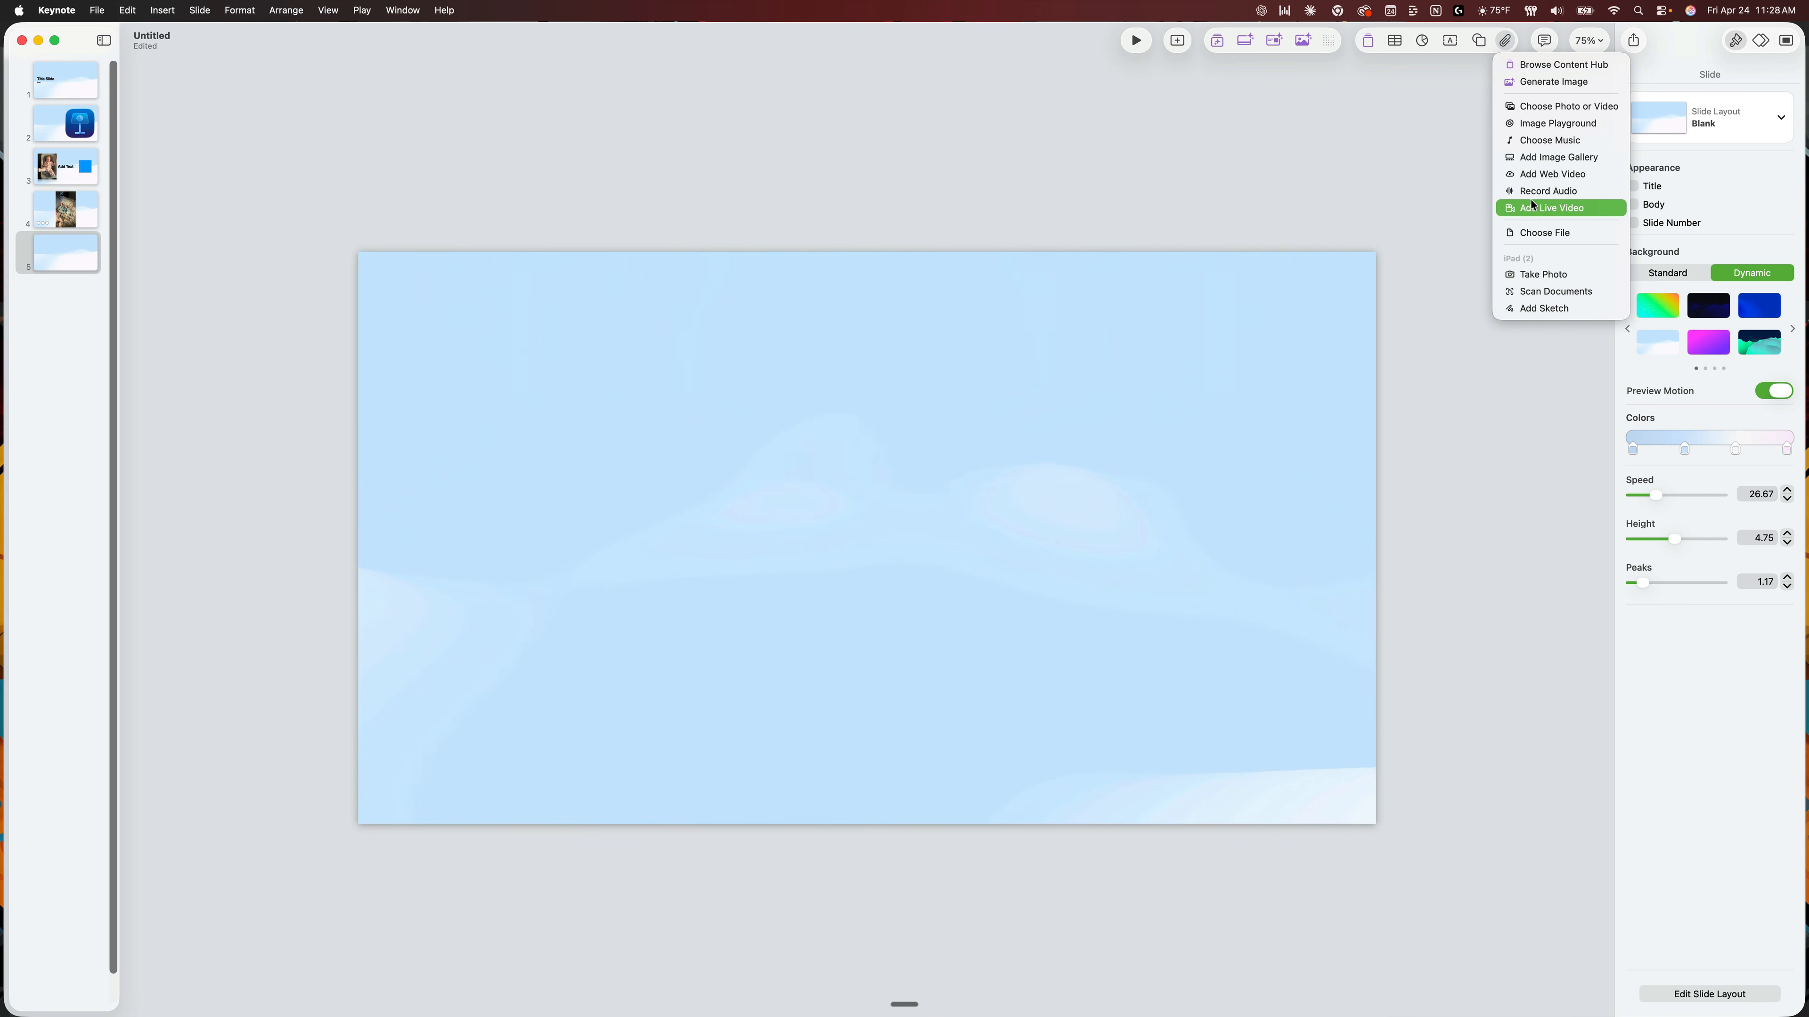
{"action": "left_click", "coordinate": [900, 294]}
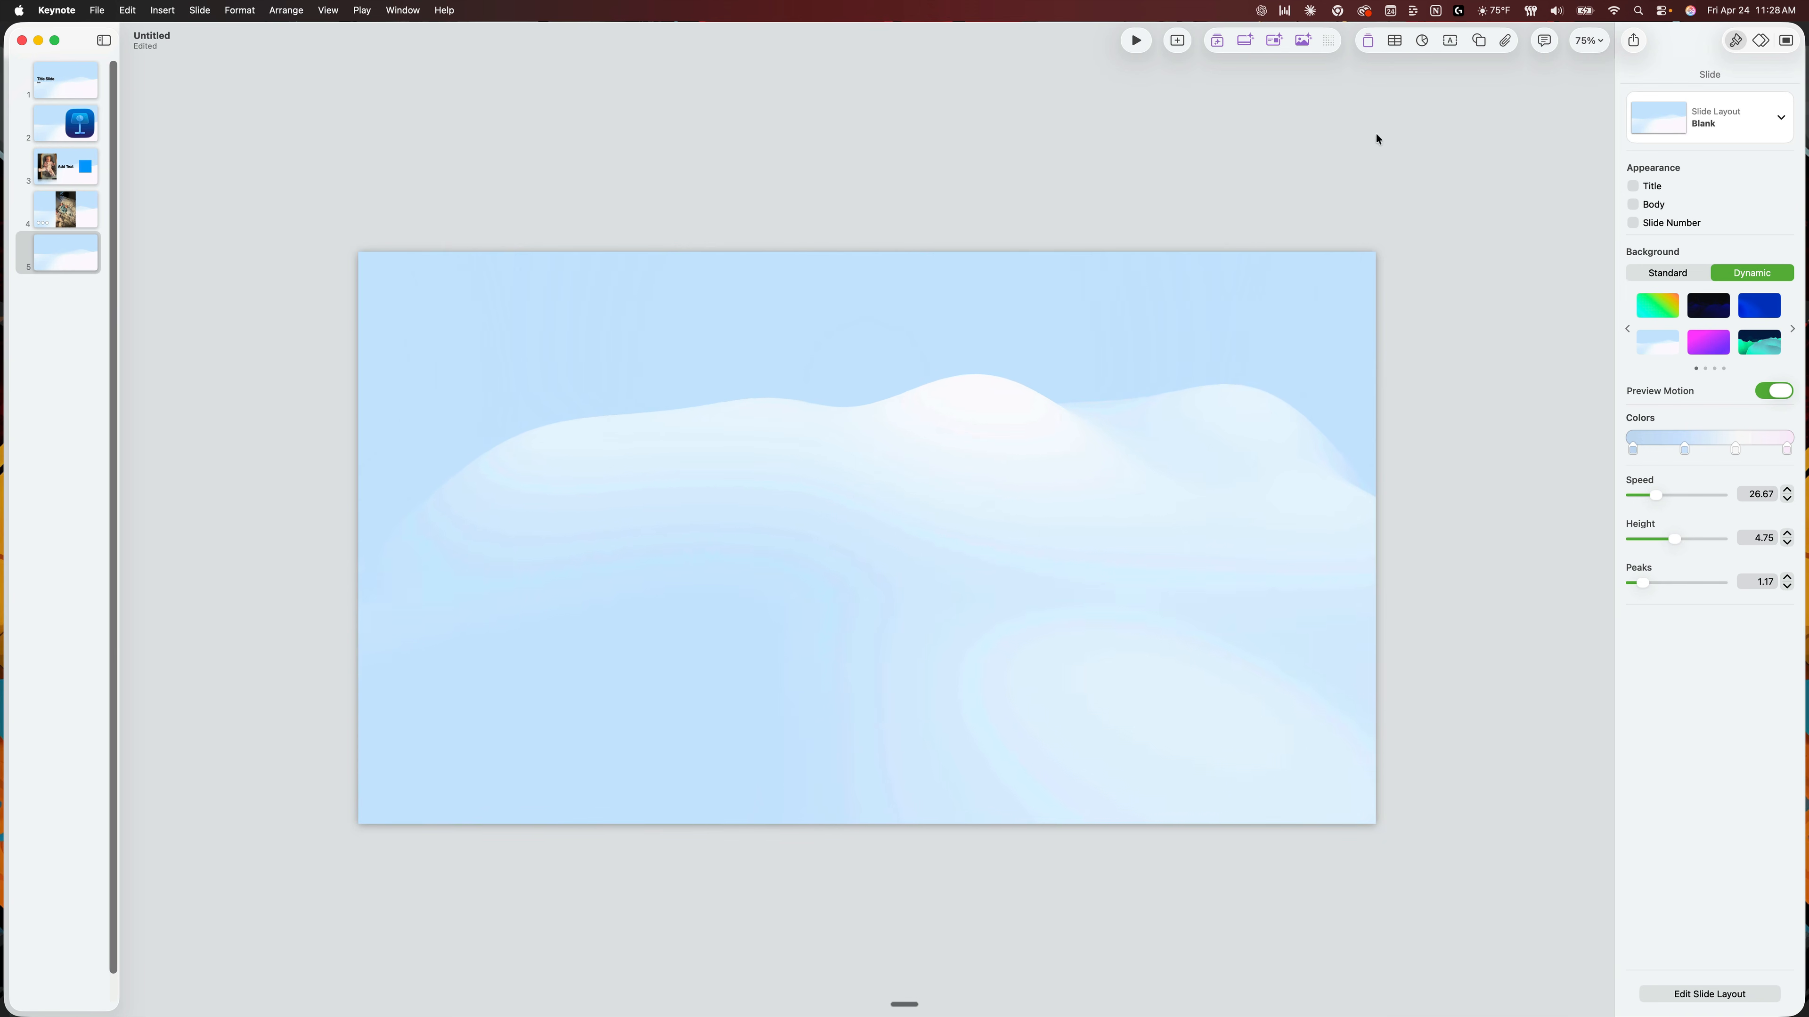
Insert a table with a green header row and green header column, and position it near the middle of the blank slide.
{"action": "left_click", "coordinate": [1395, 43]}
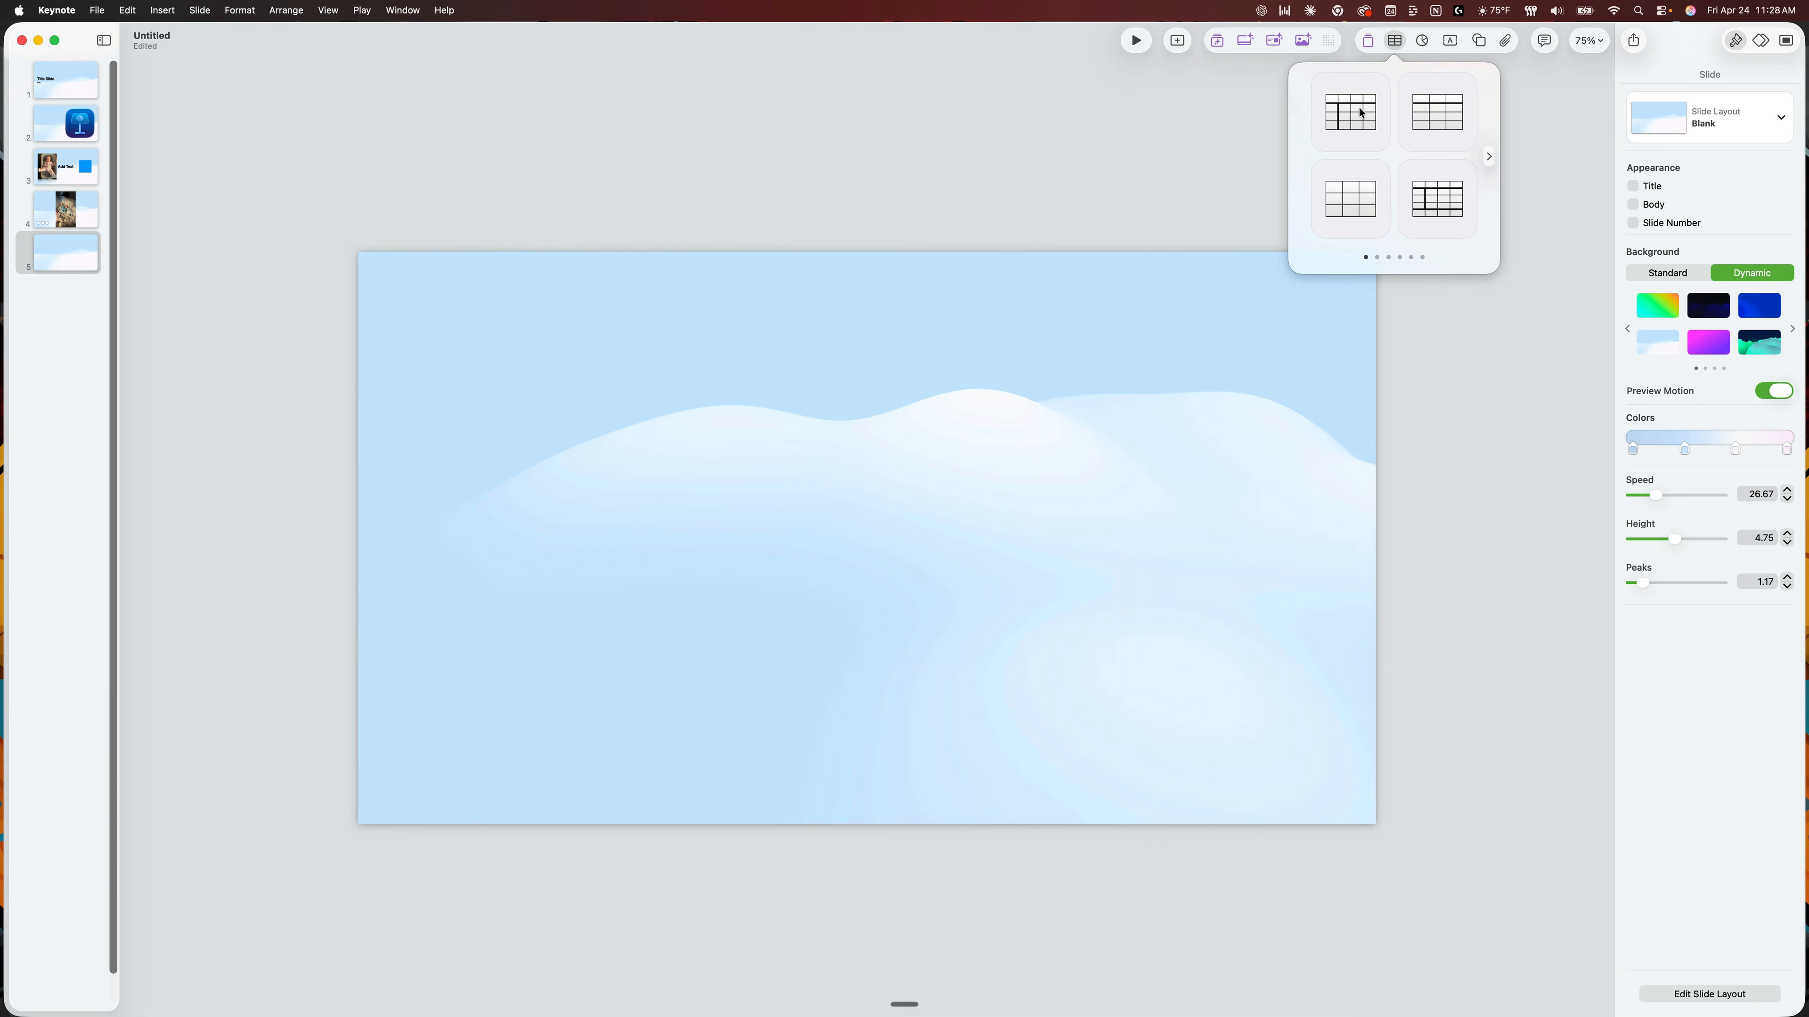
{"action": "left_click", "coordinate": [1489, 157]}
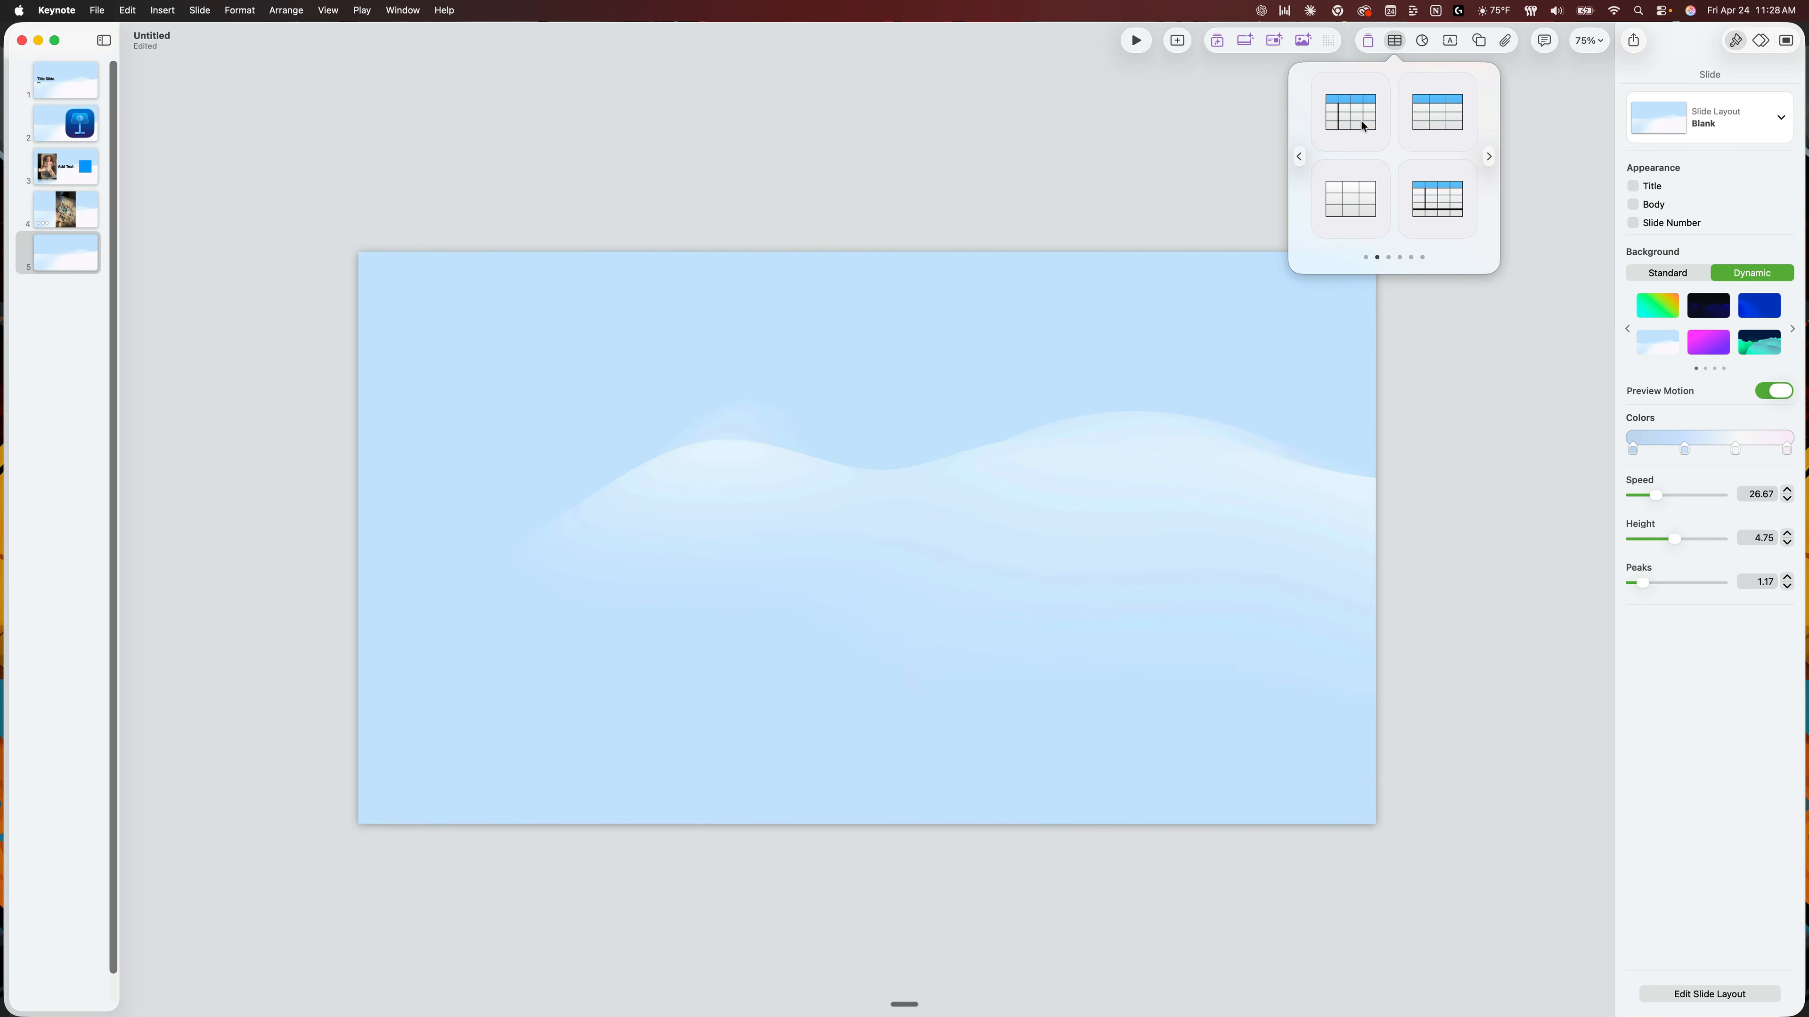
{"action": "left_click", "coordinate": [1489, 156]}
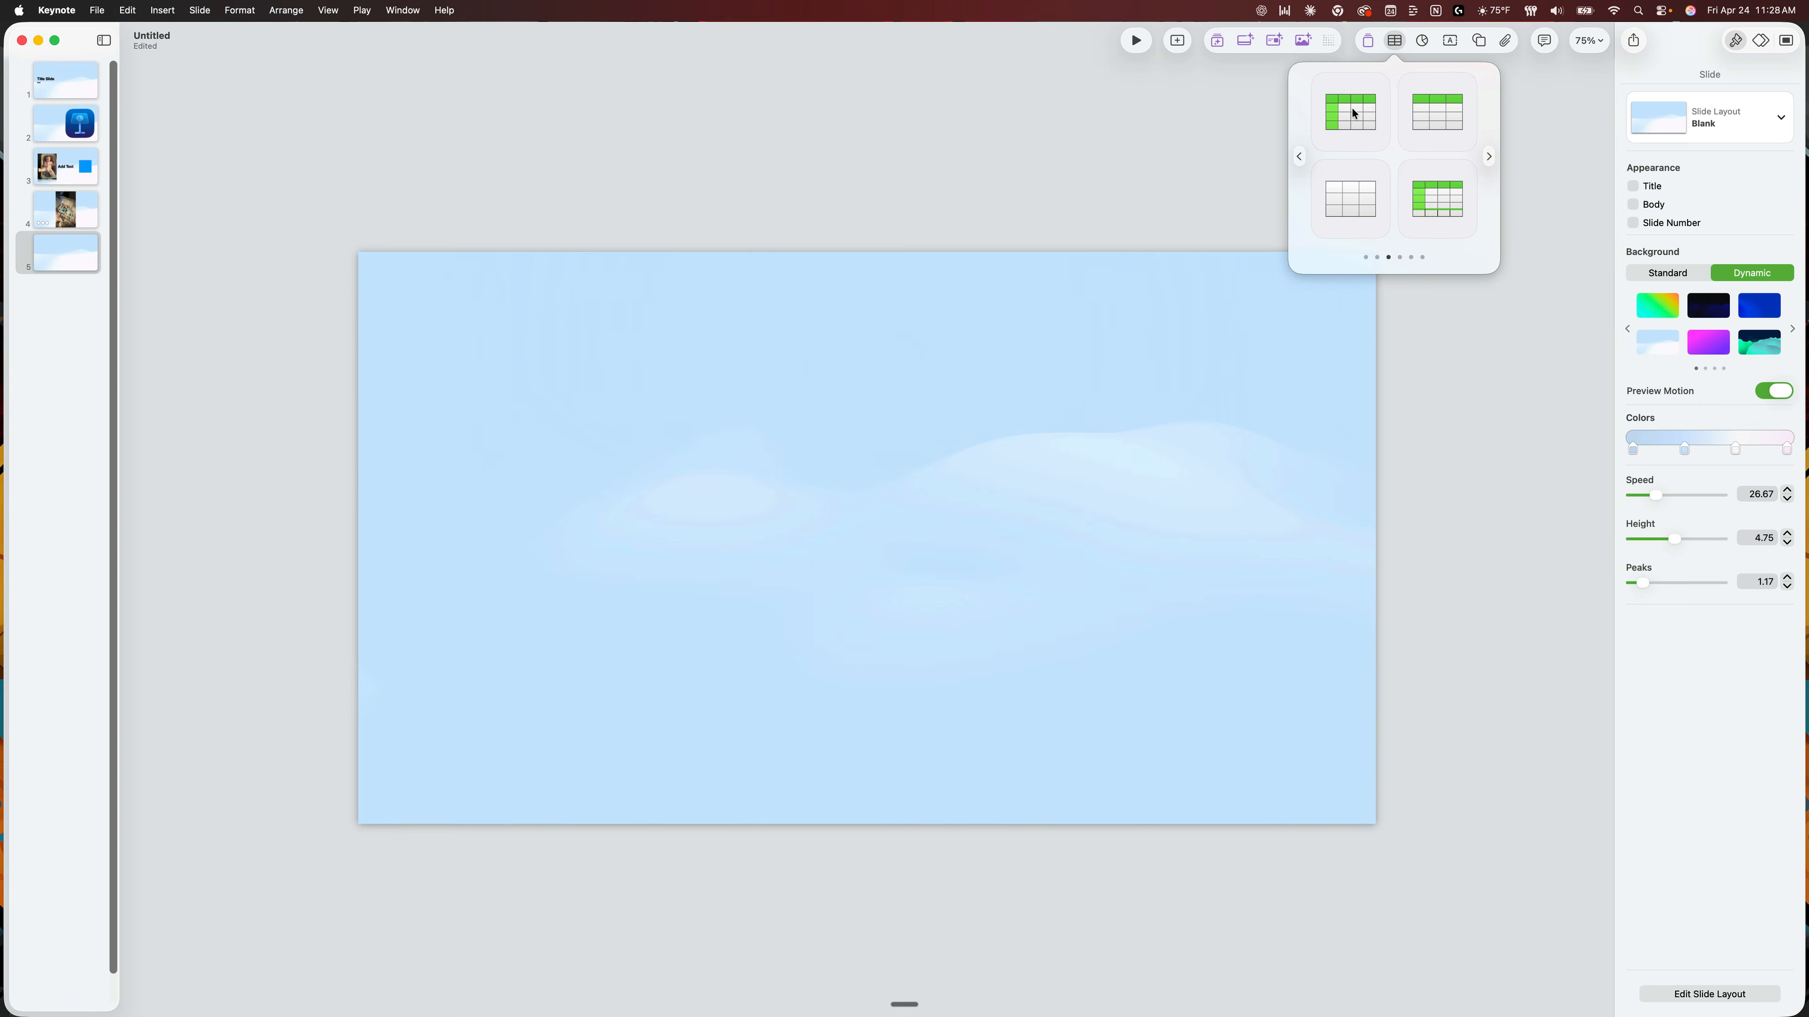
{"action": "left_click", "coordinate": [1351, 112]}
{"action": "left_click_drag", "start_coordinate": [1160, 356], "coordinate": [939, 350]}
{"action": "mouse_move", "coordinate": [740, 339]}
{"action": "left_mouse_down"}
{"action": "mouse_move", "coordinate": [788, 323]}
{"action": "mouse_move", "coordinate": [750, 343]}
{"action": "left_mouse_up"}
Enter "Text" in table cells A1 and D3.
{"action": "left_click", "coordinate": [730, 358]}
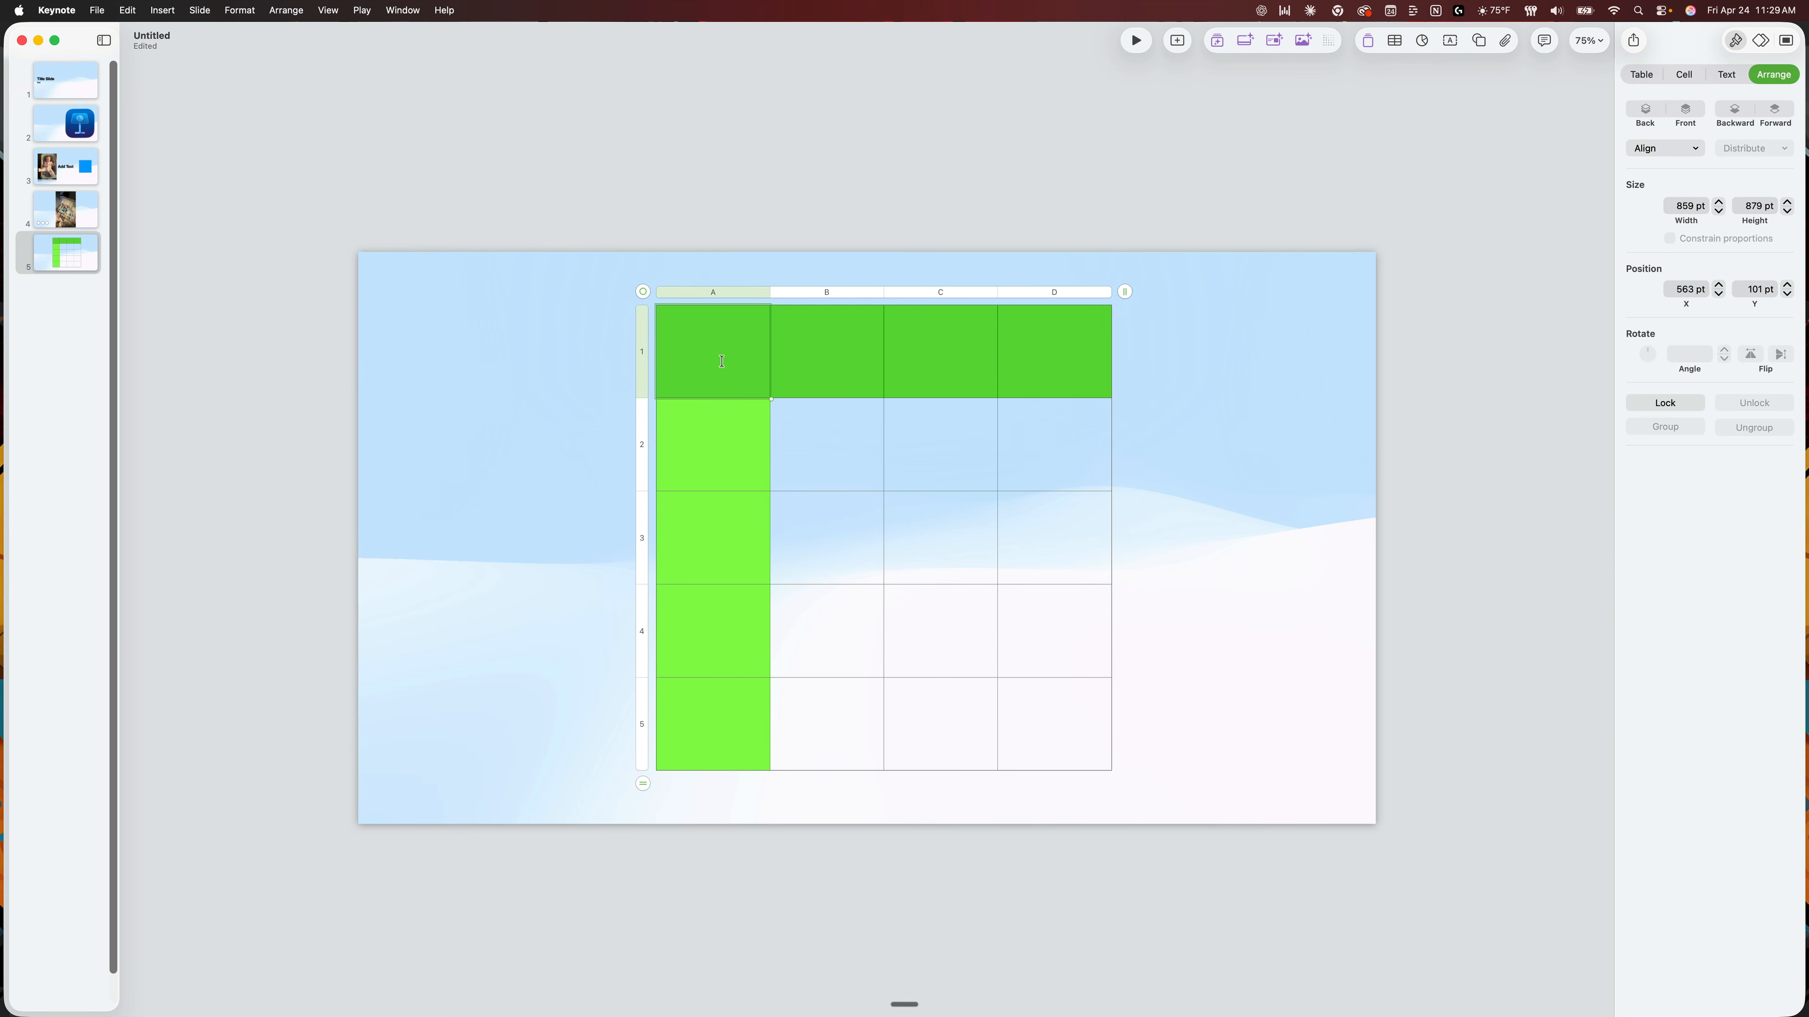
{"action": "type", "text": "Text"}
{"action": "left_click", "coordinate": [1039, 541]}
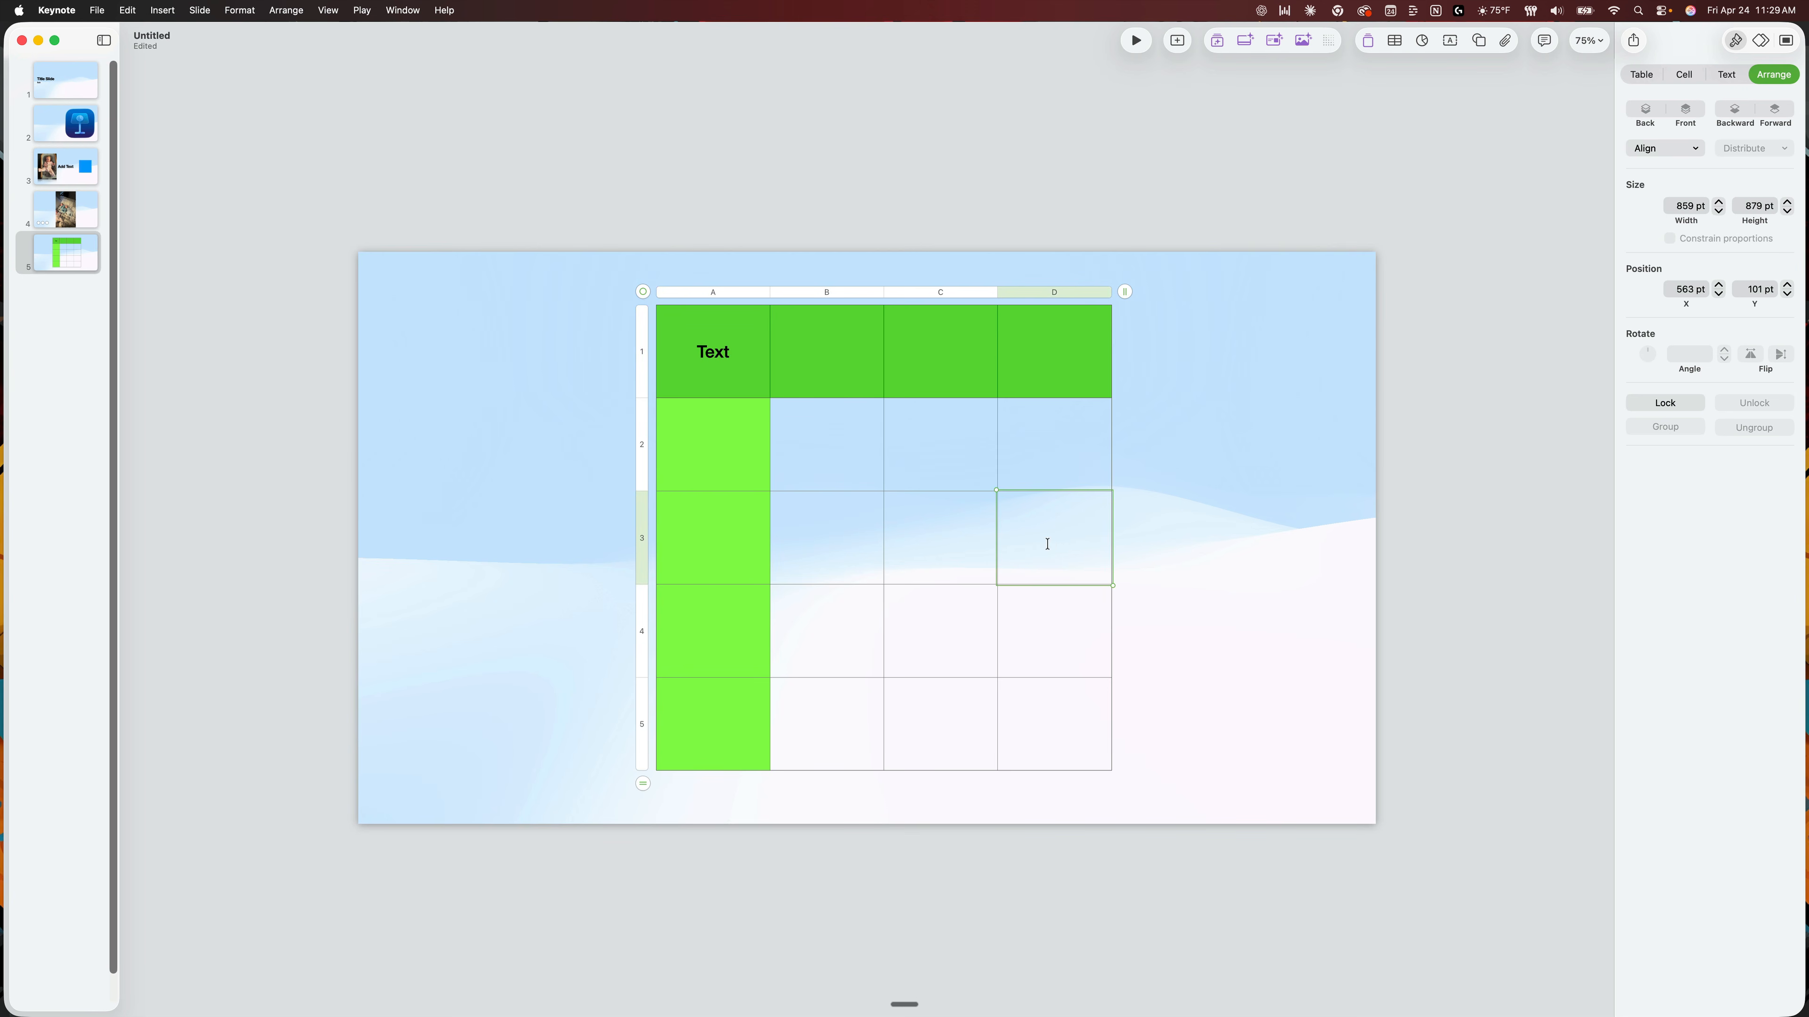
{"action": "type", "text": "Text"}
{"action": "left_click", "coordinate": [1255, 385]}
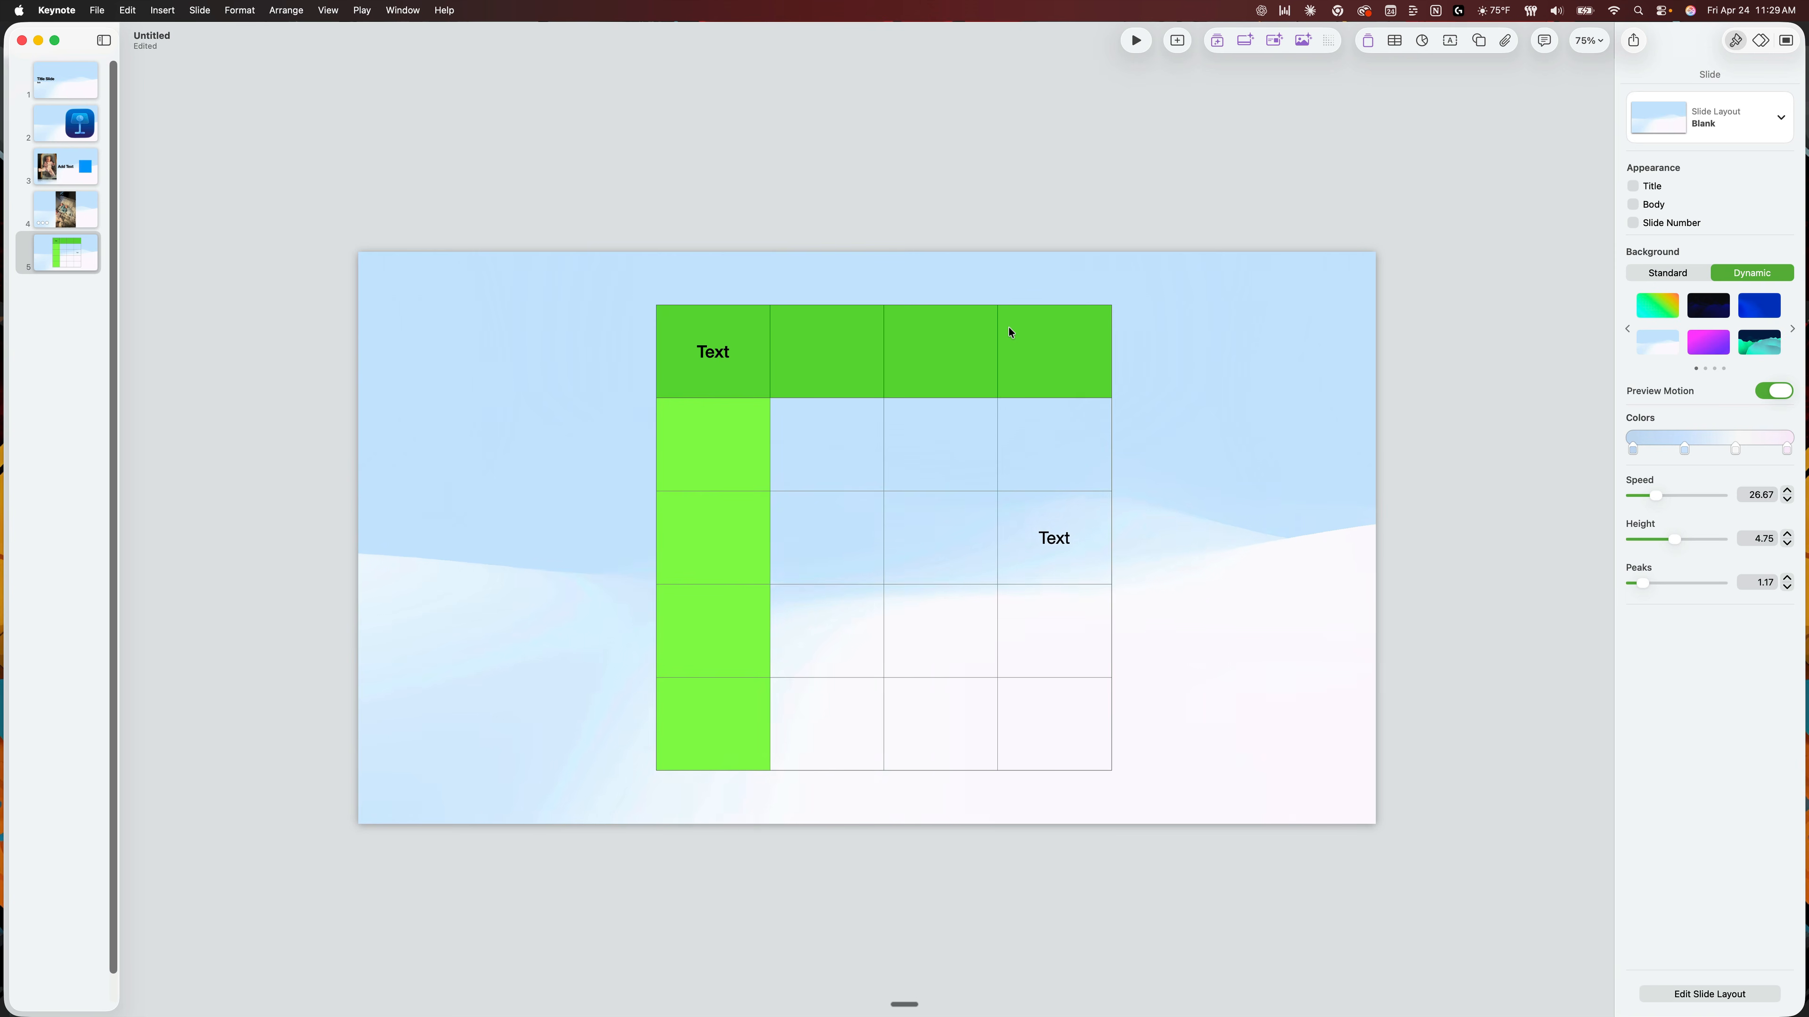
Shrink the whole table to about 817 by 836 pt.
{"action": "left_click", "coordinate": [1048, 347]}
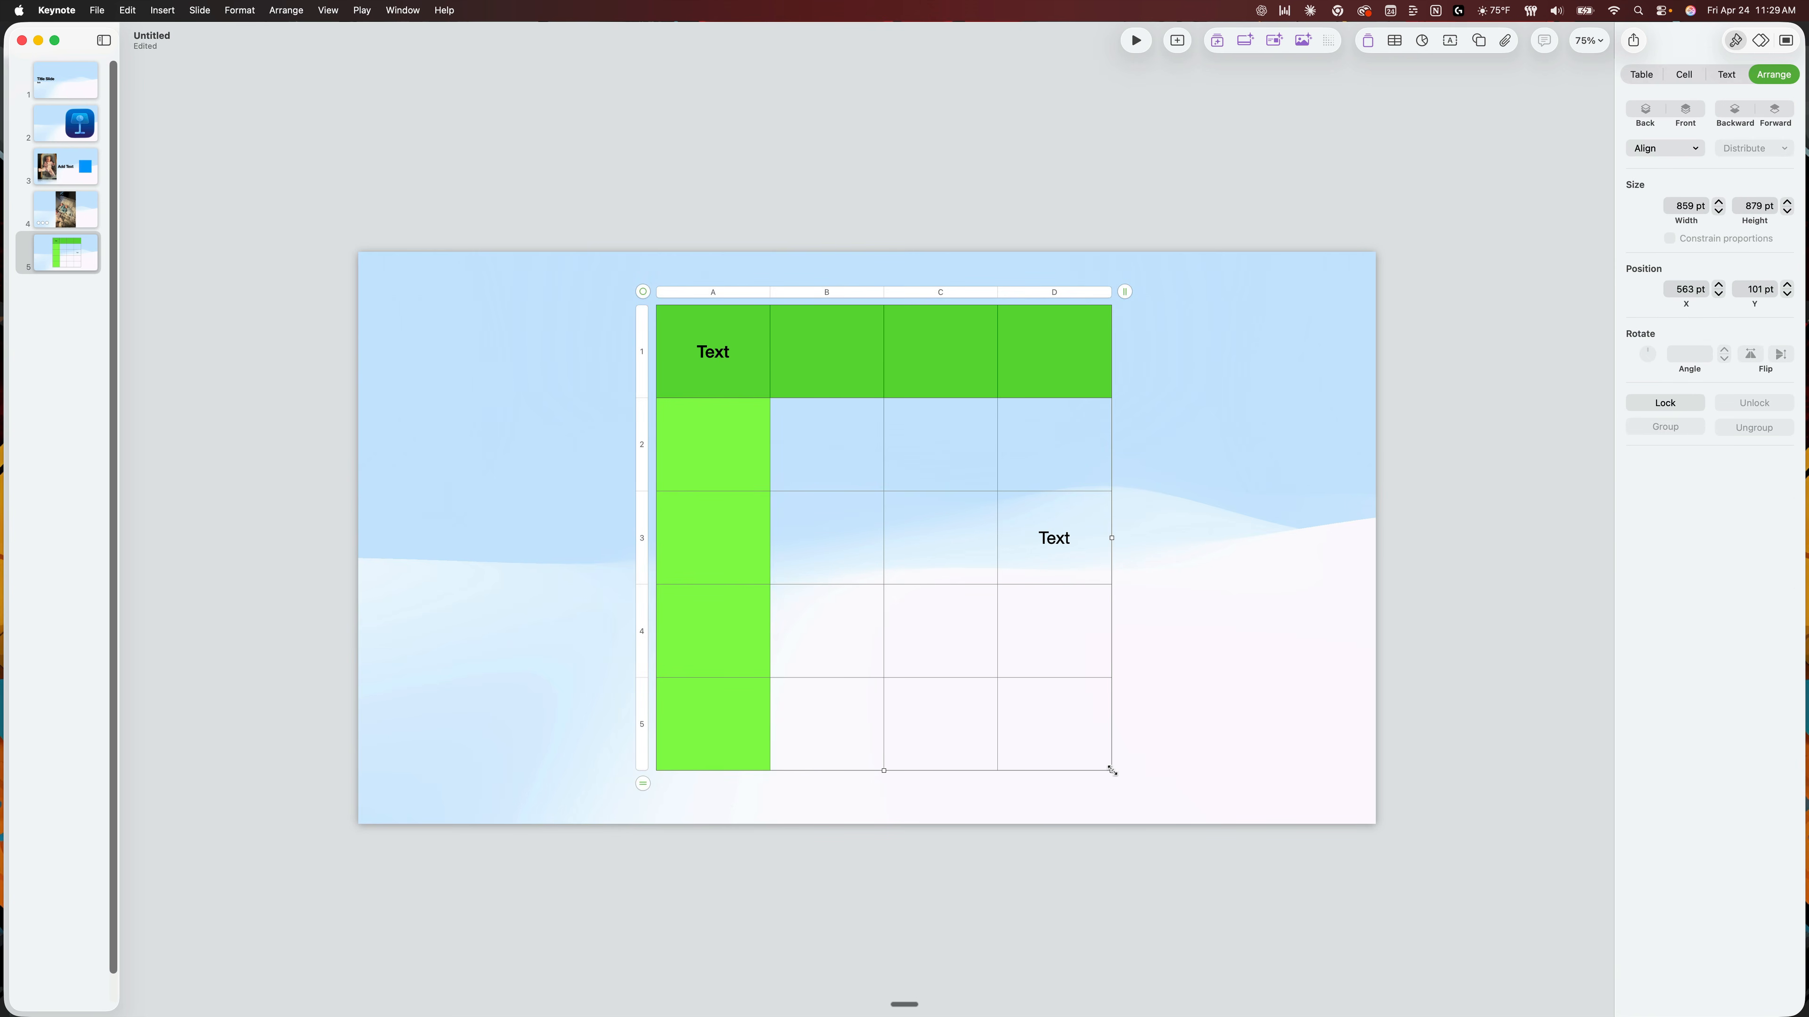
{"action": "left_click_drag", "start_coordinate": [1112, 770], "coordinate": [1058, 678]}
{"action": "key", "text": "super+z"}
{"action": "left_click_drag", "start_coordinate": [1110, 771], "coordinate": [1198, 695]}
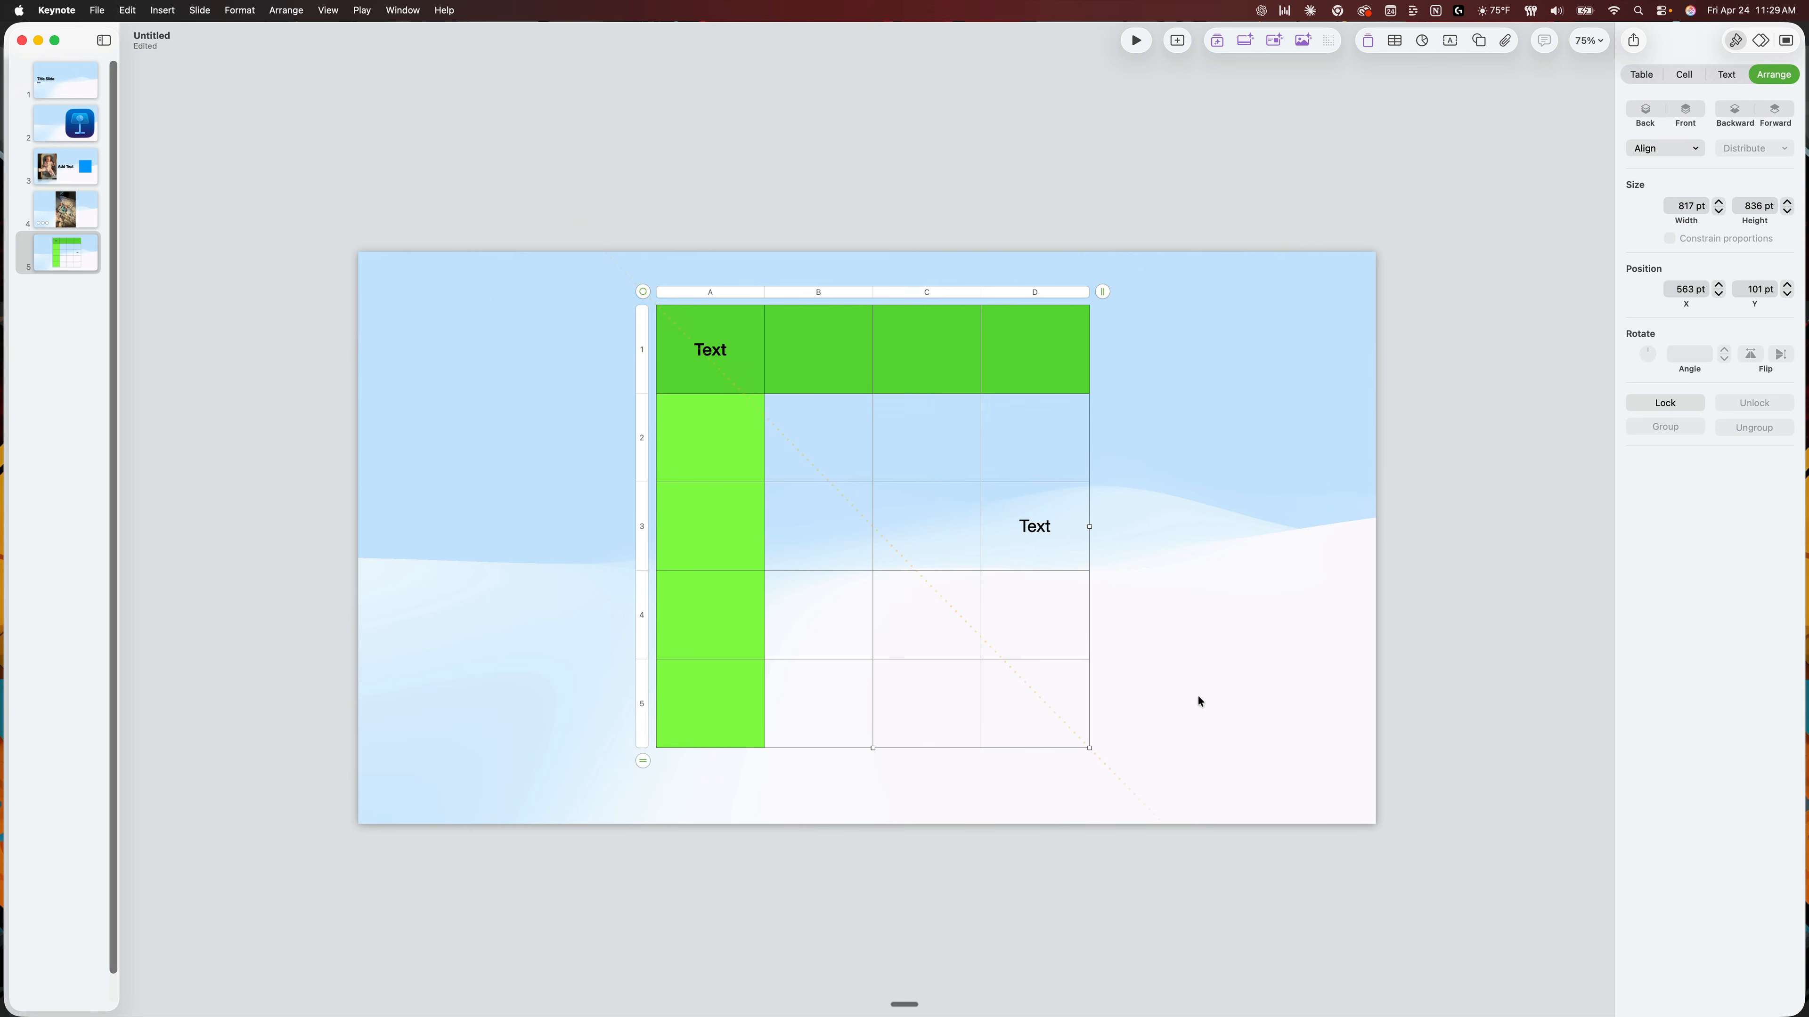
{"action": "left_click", "coordinate": [1192, 565]}
Increase the table's column count to 7.
{"action": "left_click", "coordinate": [765, 392]}
{"action": "left_click", "coordinate": [1039, 292]}
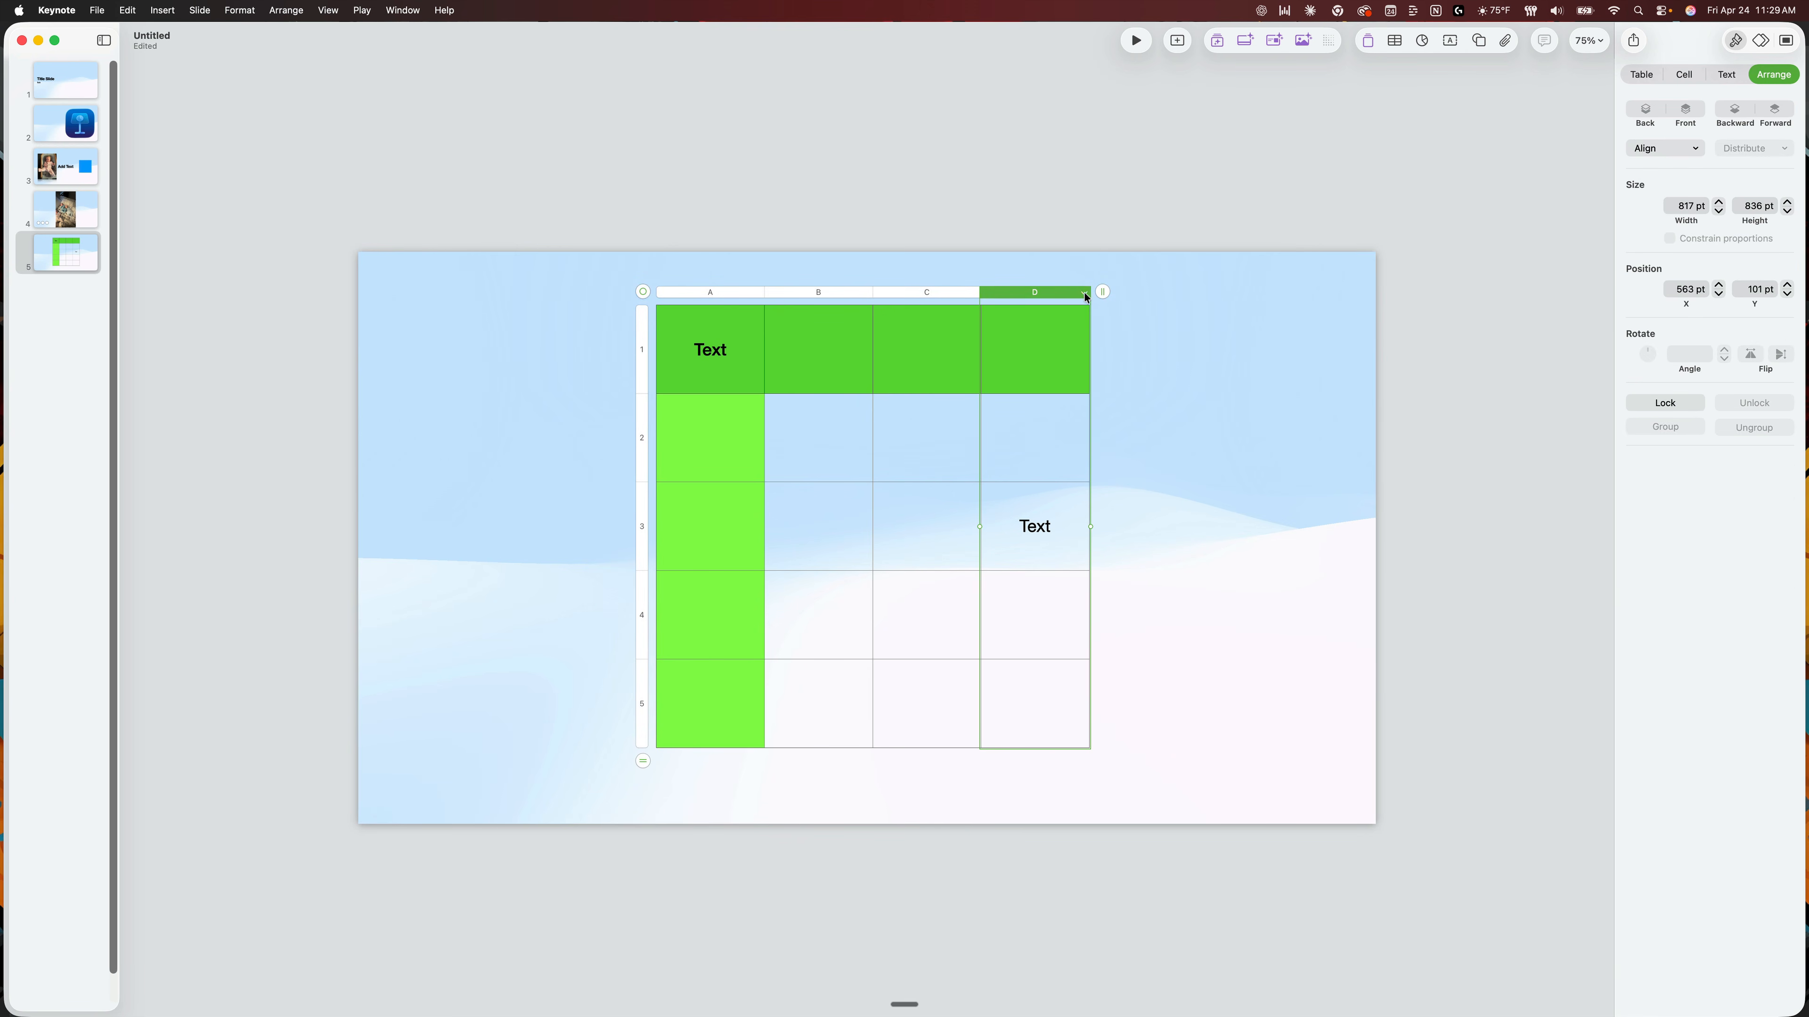
{"action": "left_click", "coordinate": [1104, 288]}
{"action": "left_click", "coordinate": [1103, 288]}
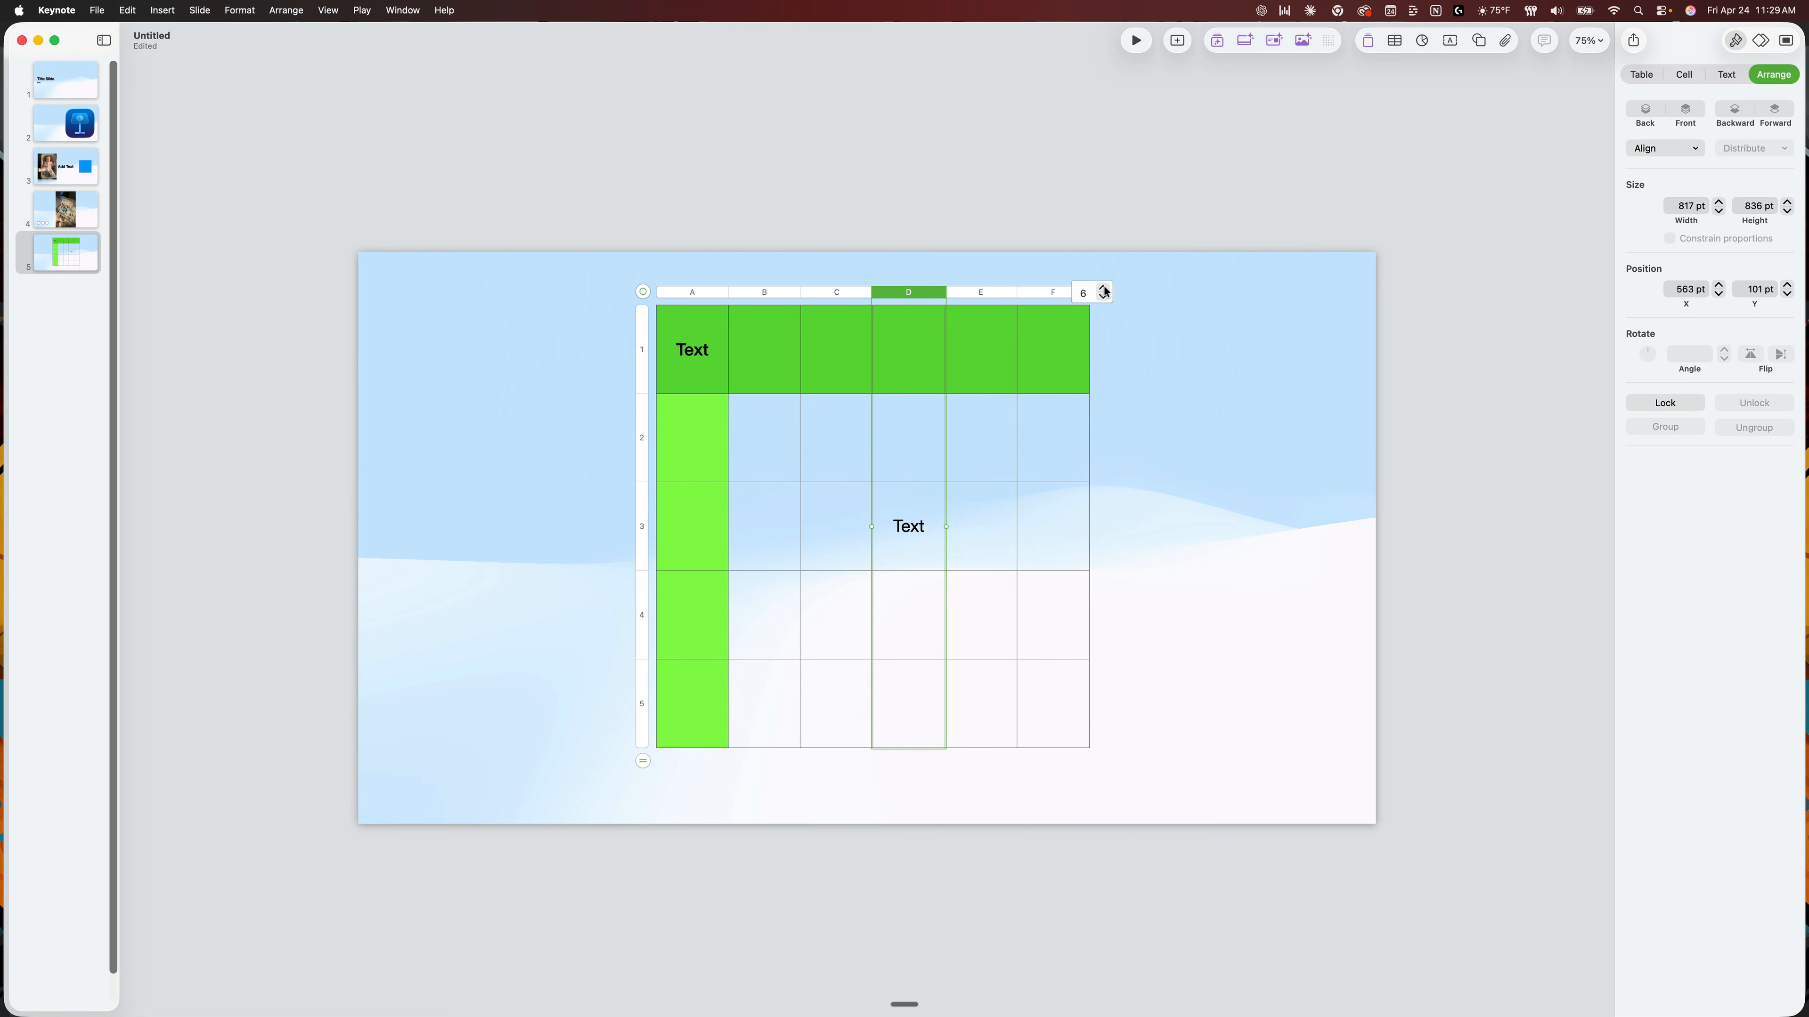
{"action": "left_click", "coordinate": [1104, 289]}
{"action": "left_click", "coordinate": [630, 641]}
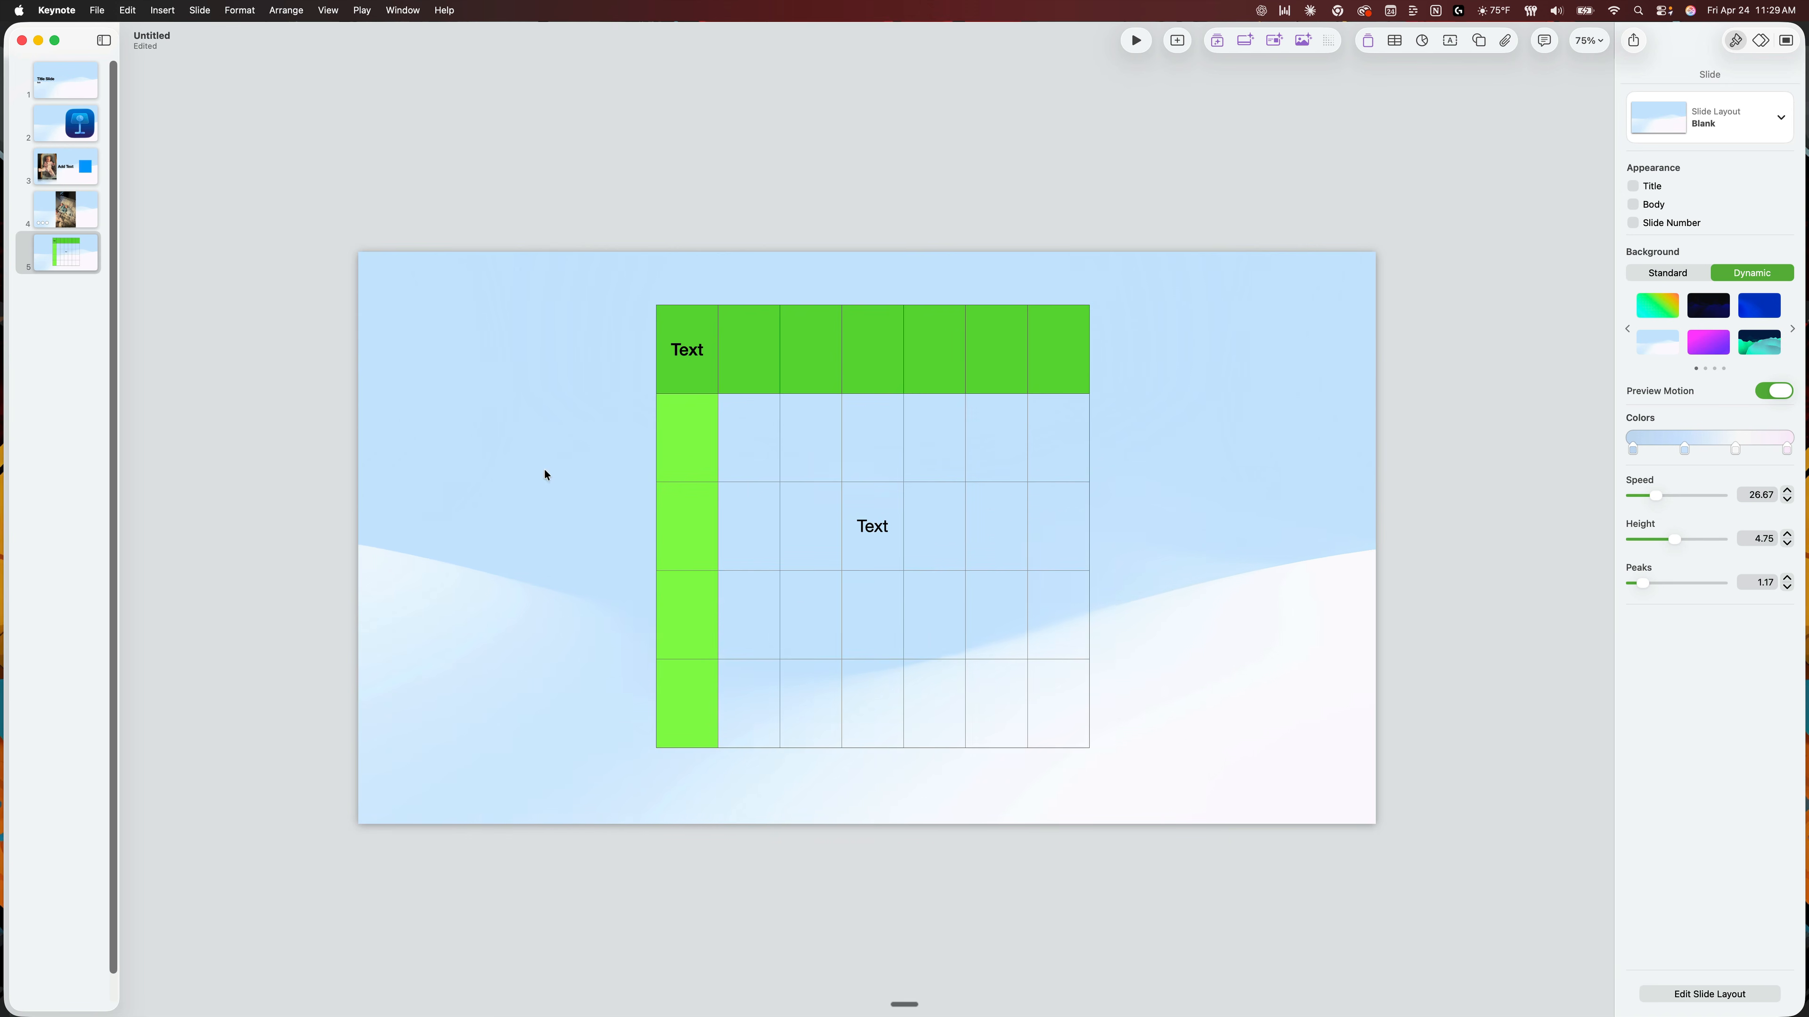
Increase the table's row count to 11 and move the table to about X 160 pt, Y 122 pt.
{"action": "left_click", "coordinate": [725, 476]}
{"action": "left_click", "coordinate": [643, 760]}
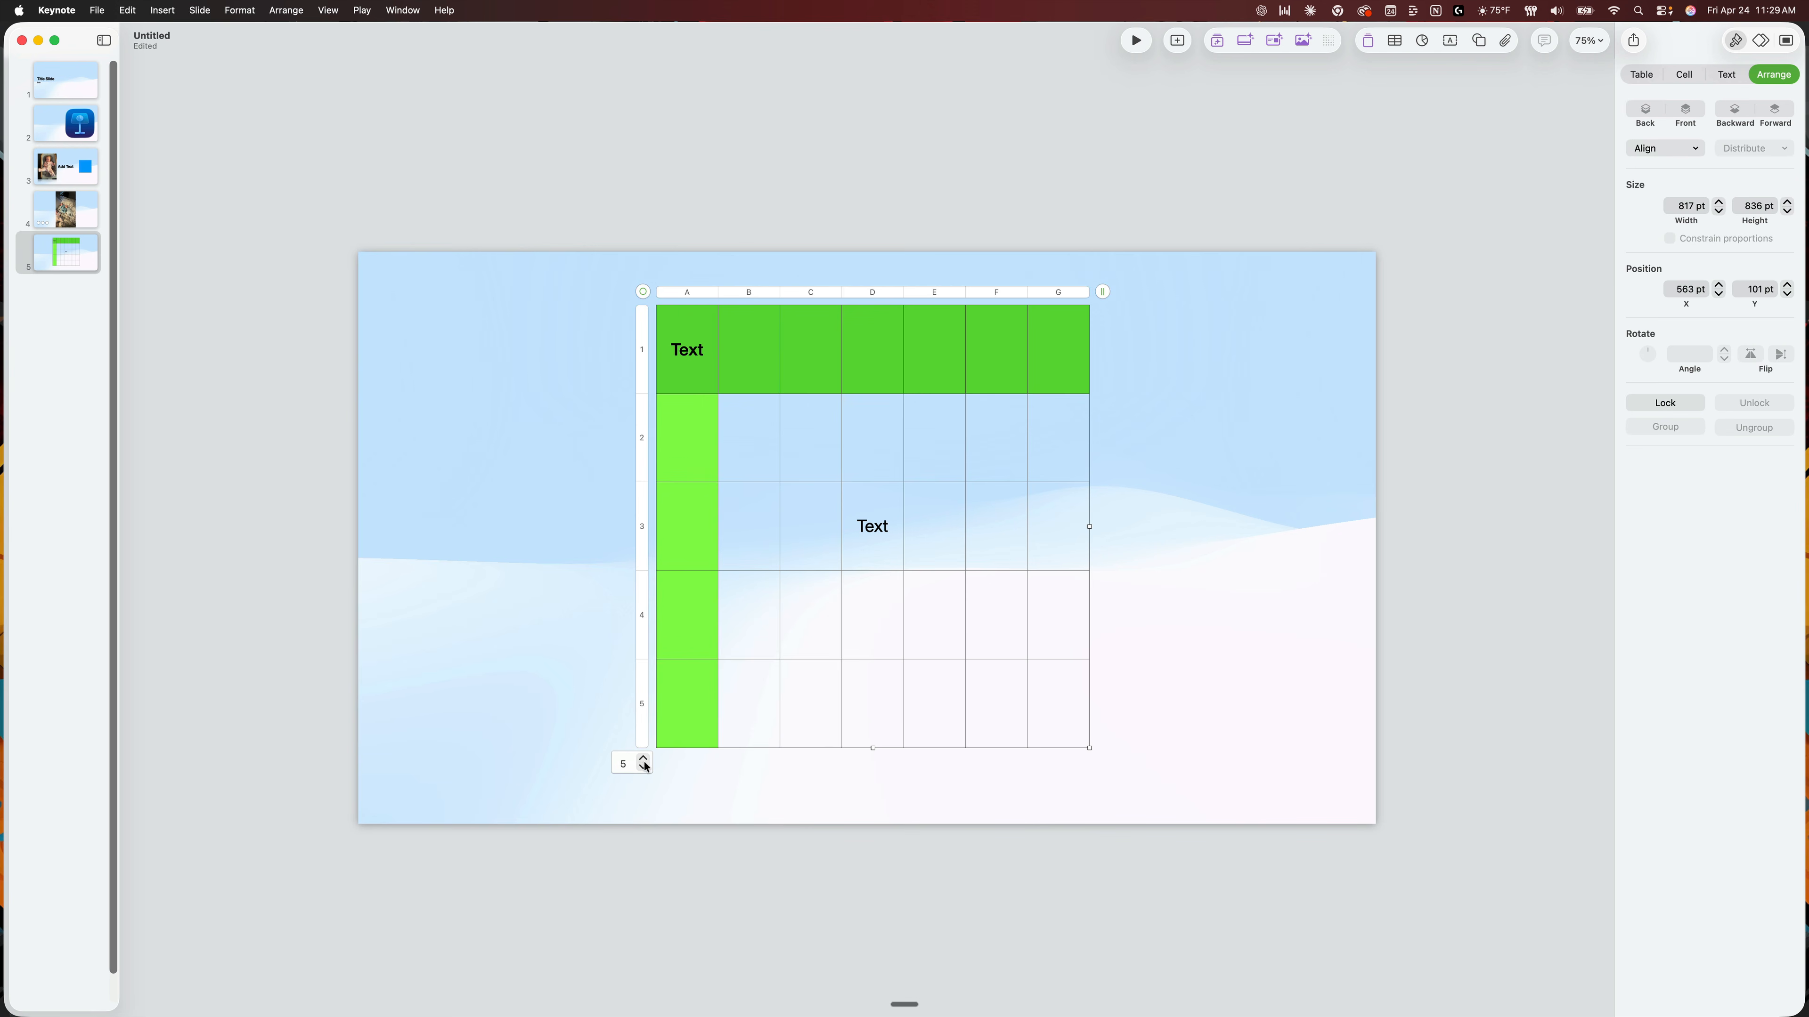
{"action": "left_click", "coordinate": [643, 757]}
{"action": "left_click", "coordinate": [643, 758]}
{"action": "left_click", "coordinate": [643, 759]}
{"action": "left_click", "coordinate": [643, 759]}
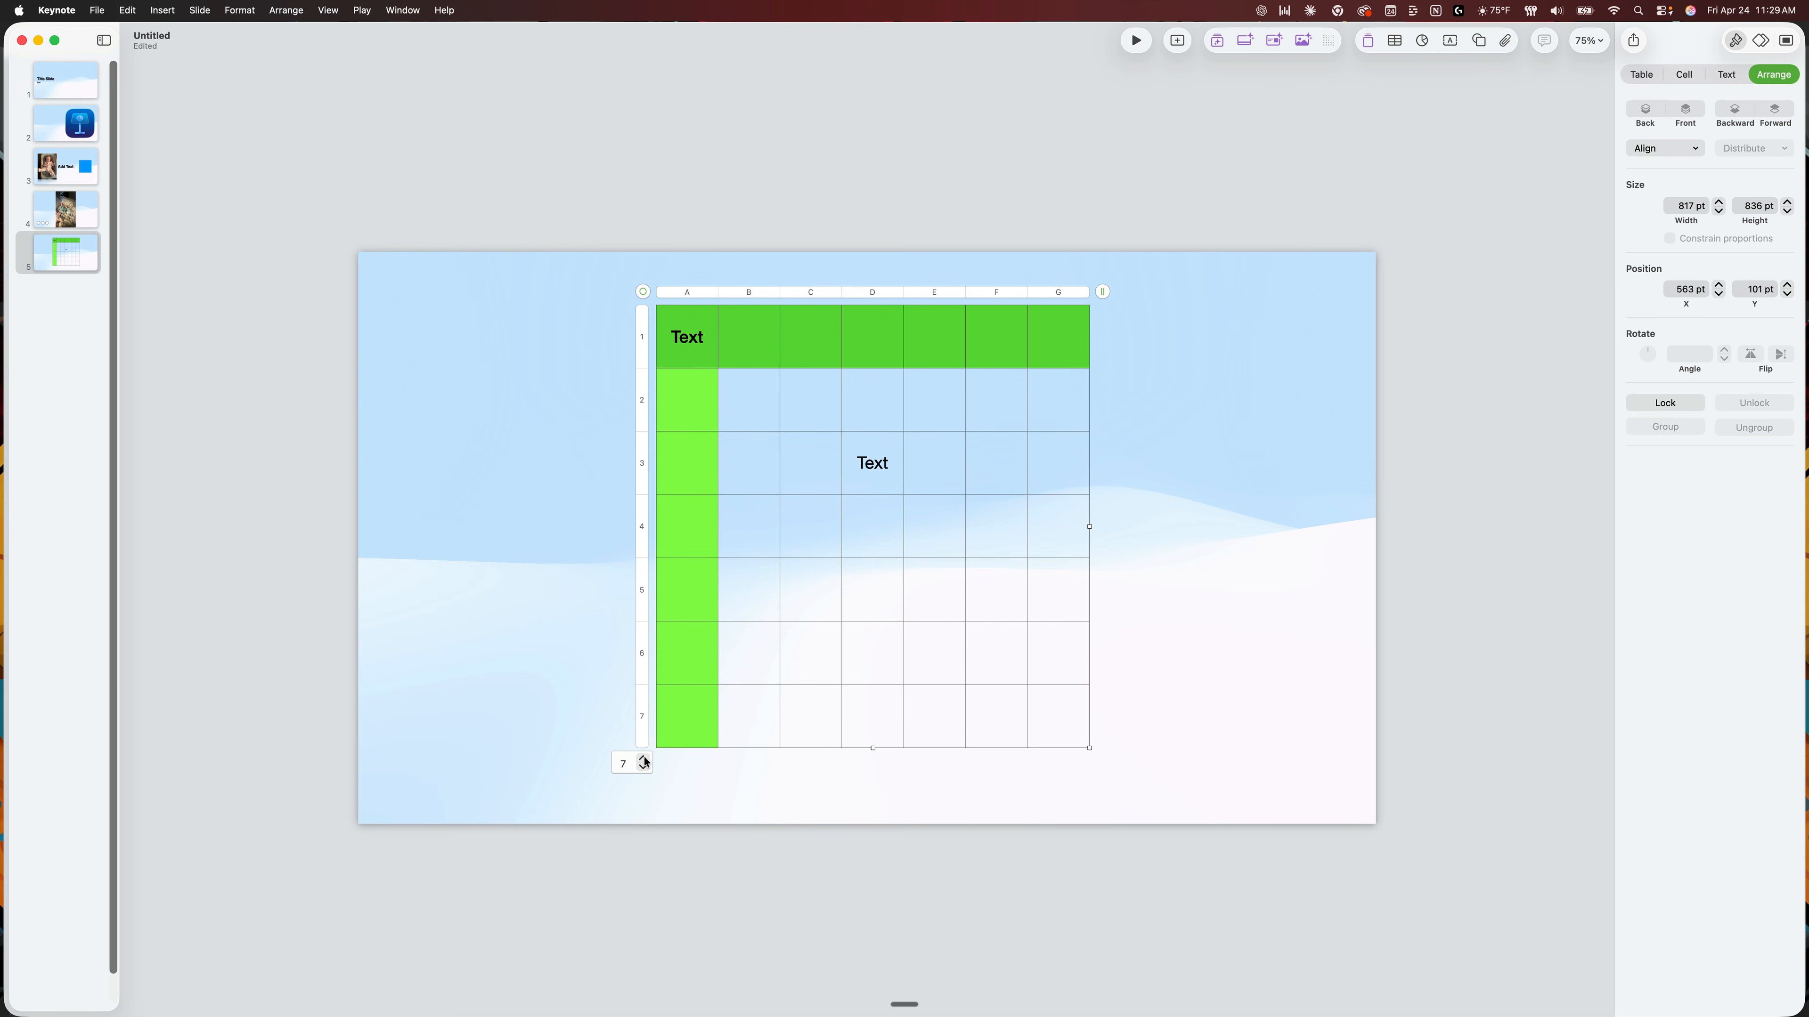
{"action": "left_click", "coordinate": [643, 759]}
{"action": "left_click", "coordinate": [643, 759]}
{"action": "left_click", "coordinate": [1333, 451]}
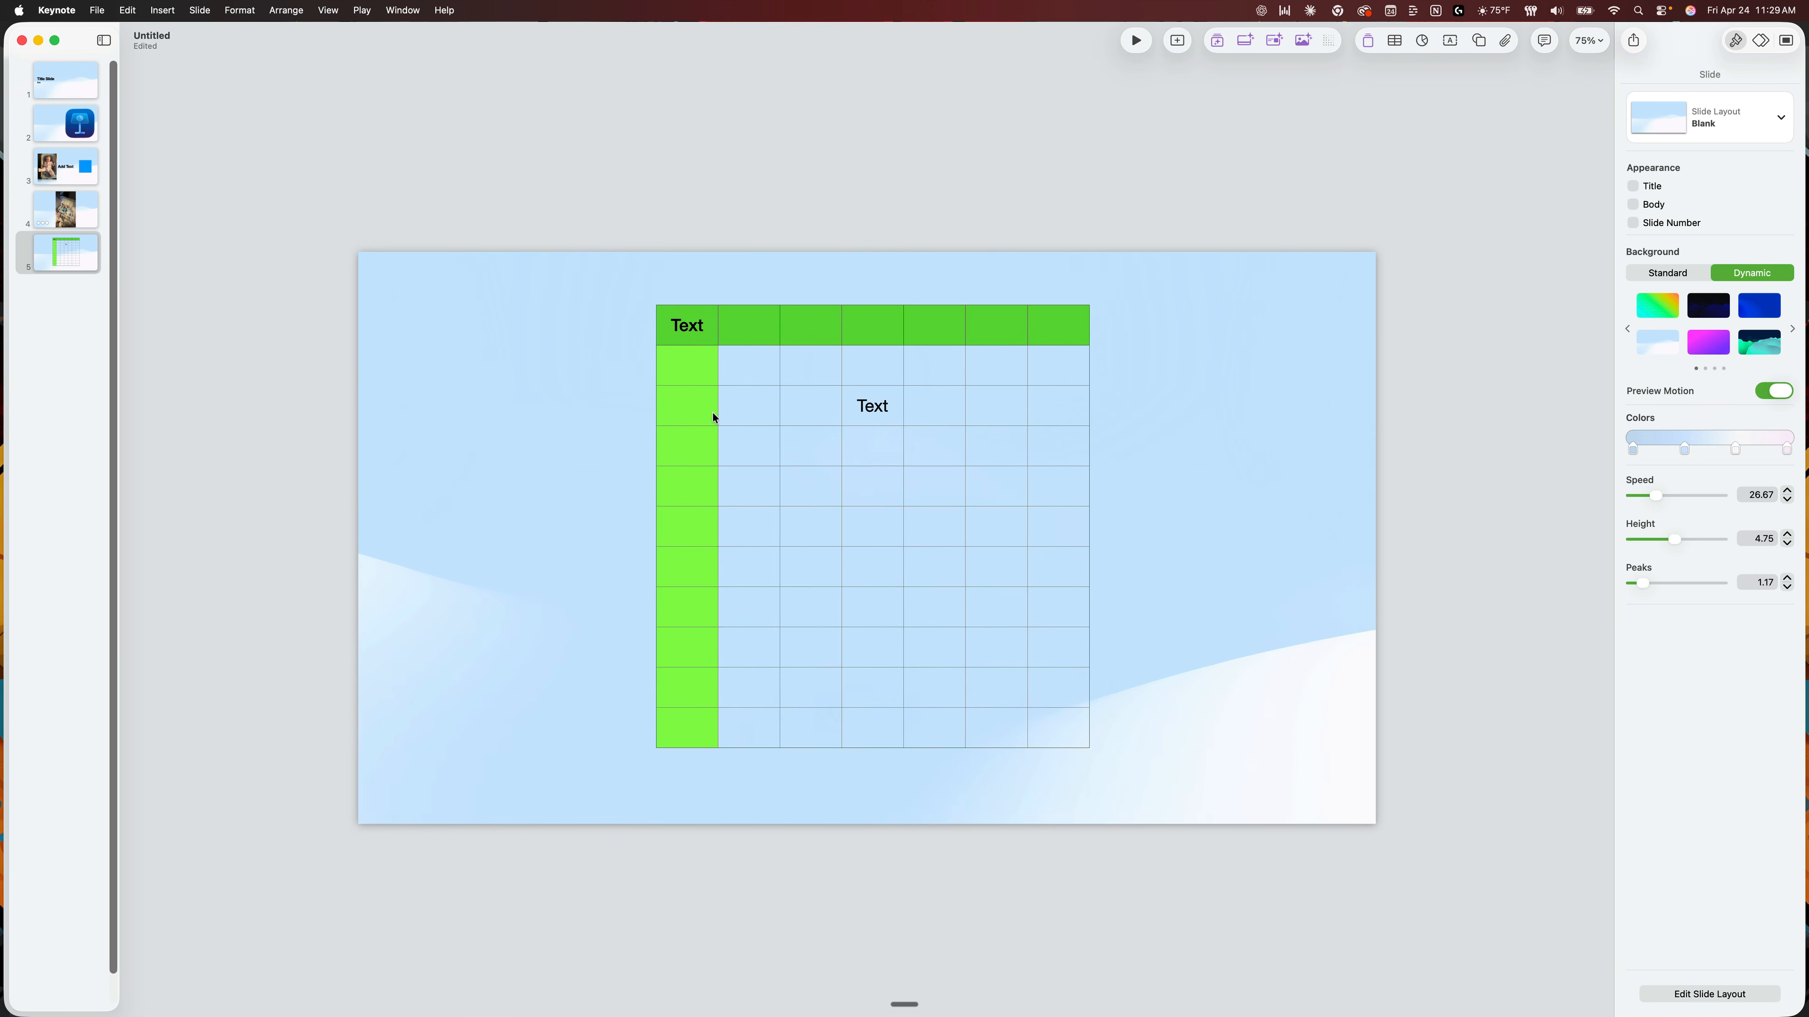
{"action": "left_click_drag", "start_coordinate": [713, 413], "coordinate": [539, 366]}
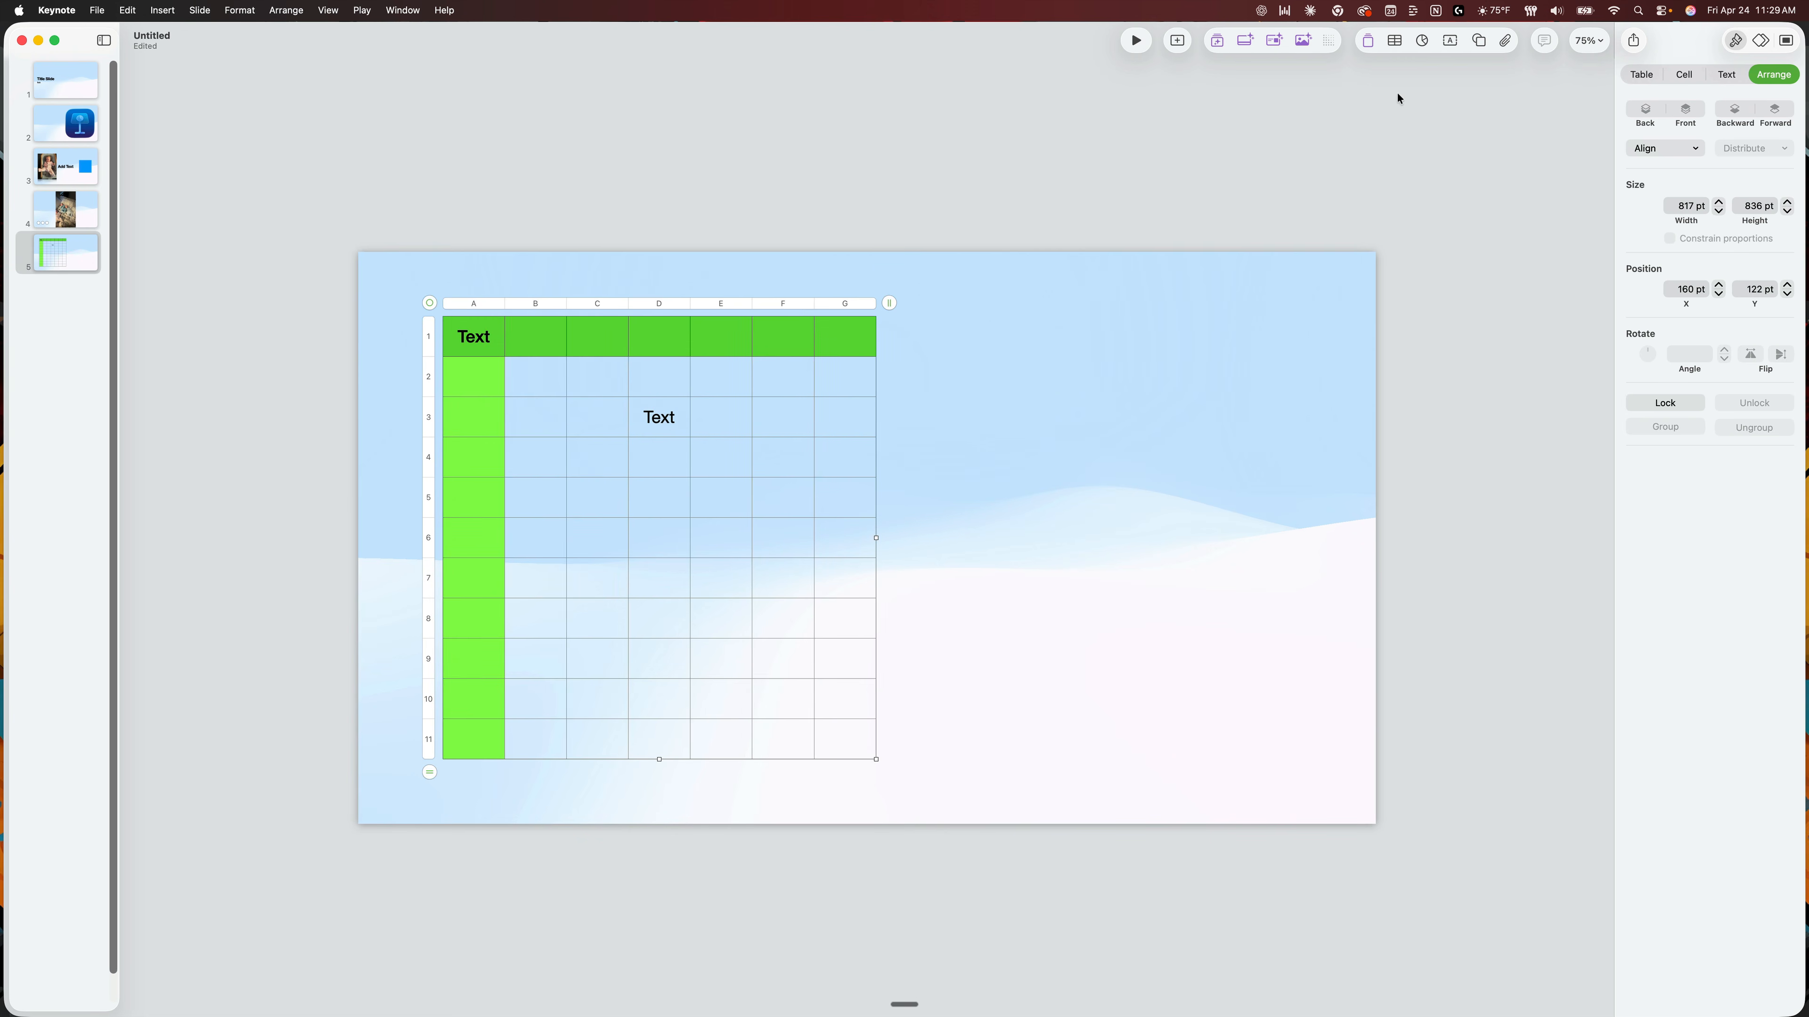
Compare the 2D, 3D and interactive chart types, insert a 2D column chart, and place it at about X 1105 pt, Y 188 pt.
{"action": "left_click", "coordinate": [1422, 42]}
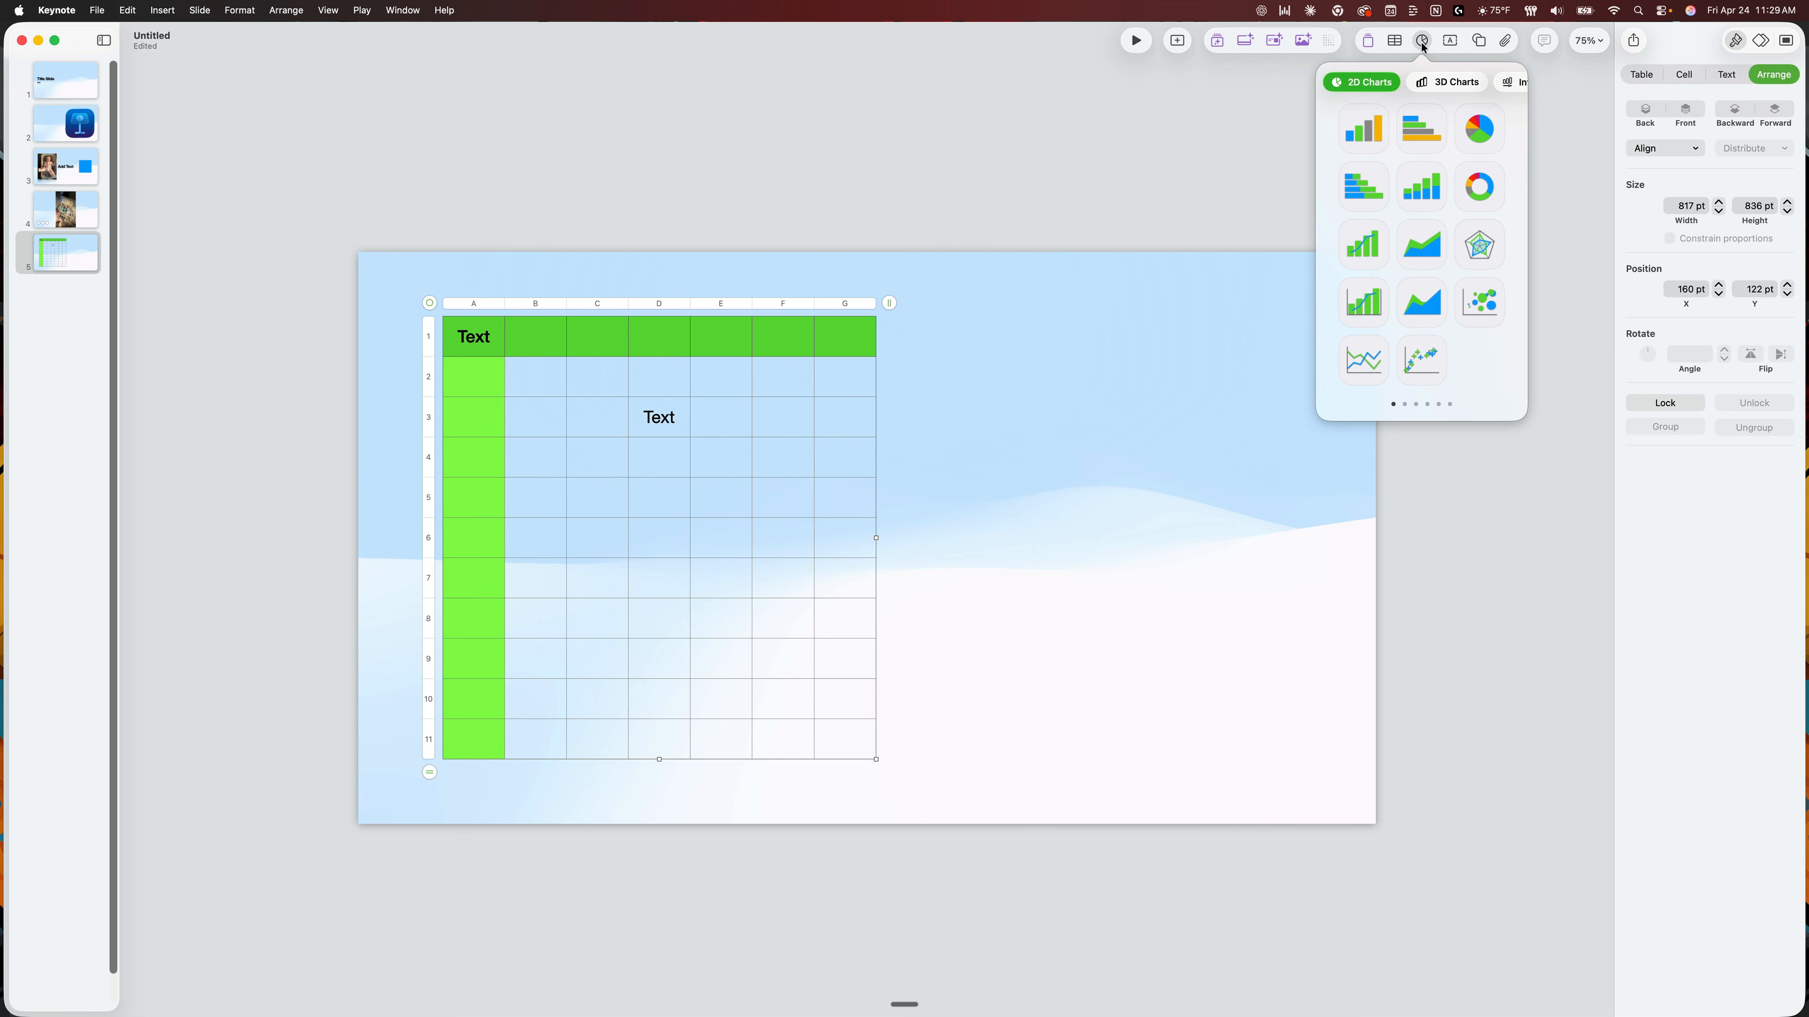
{"action": "left_click", "coordinate": [1436, 84]}
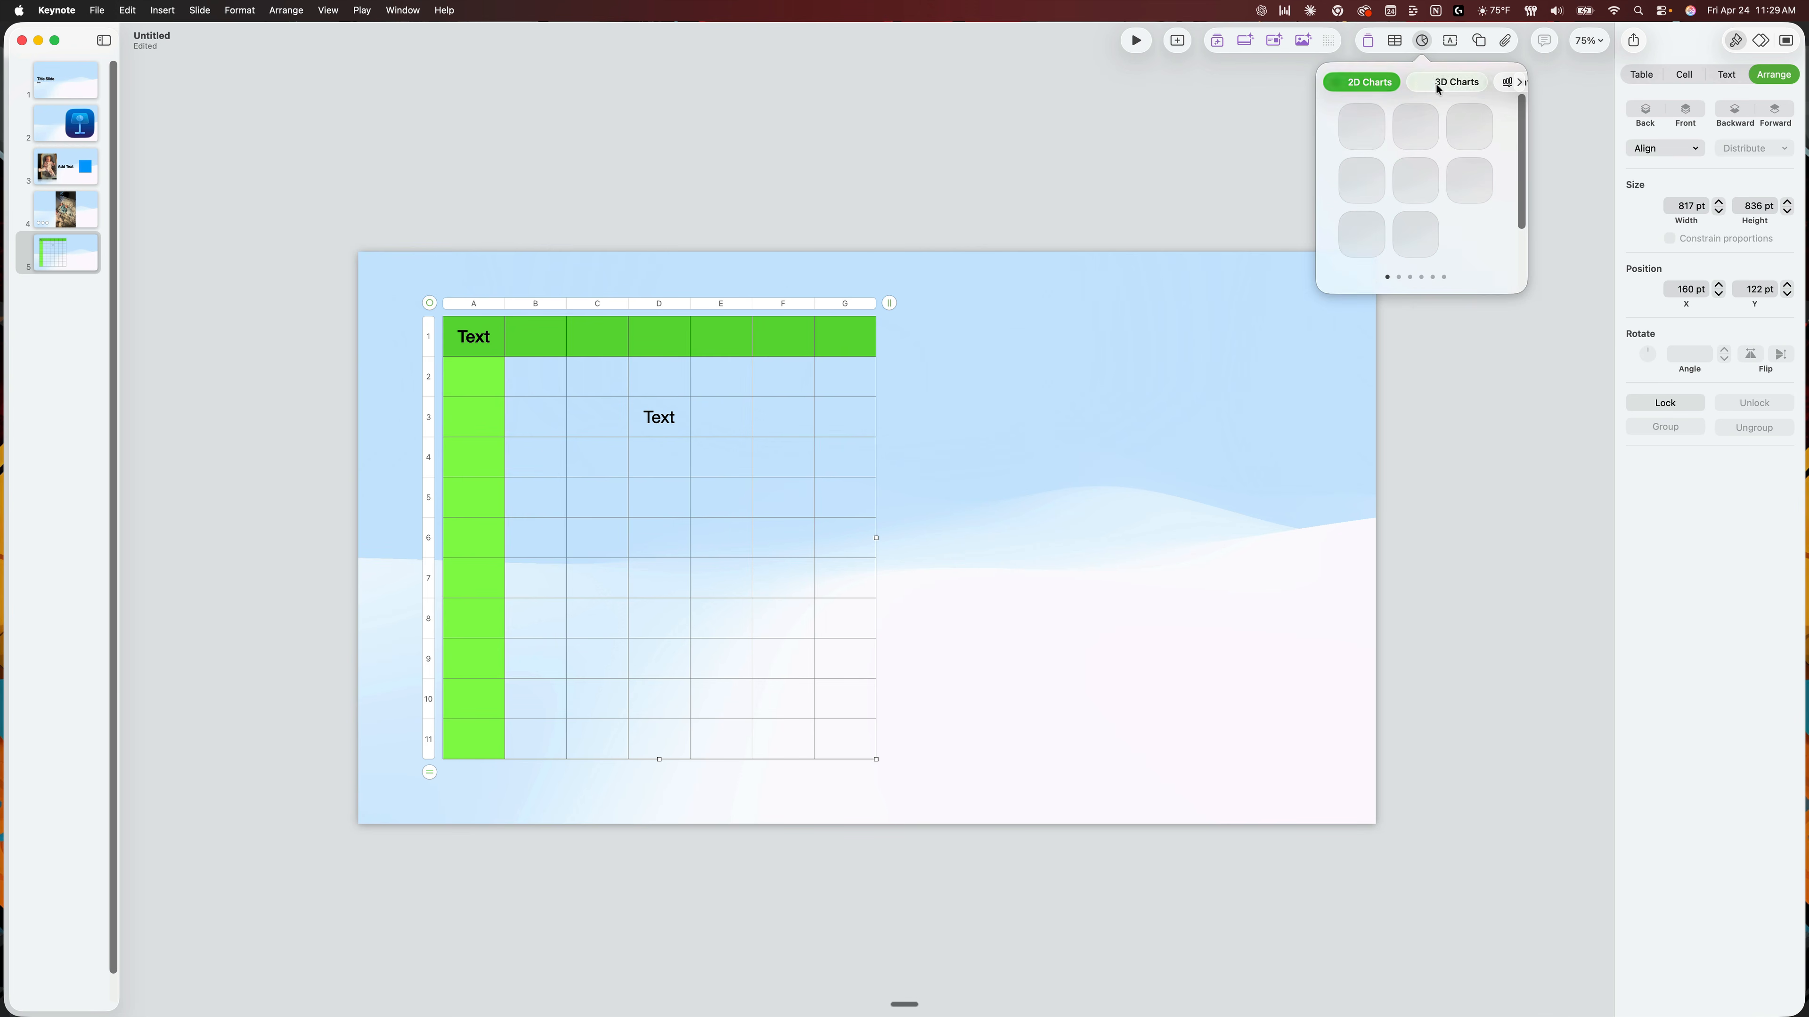
{"action": "left_click", "coordinate": [1505, 83]}
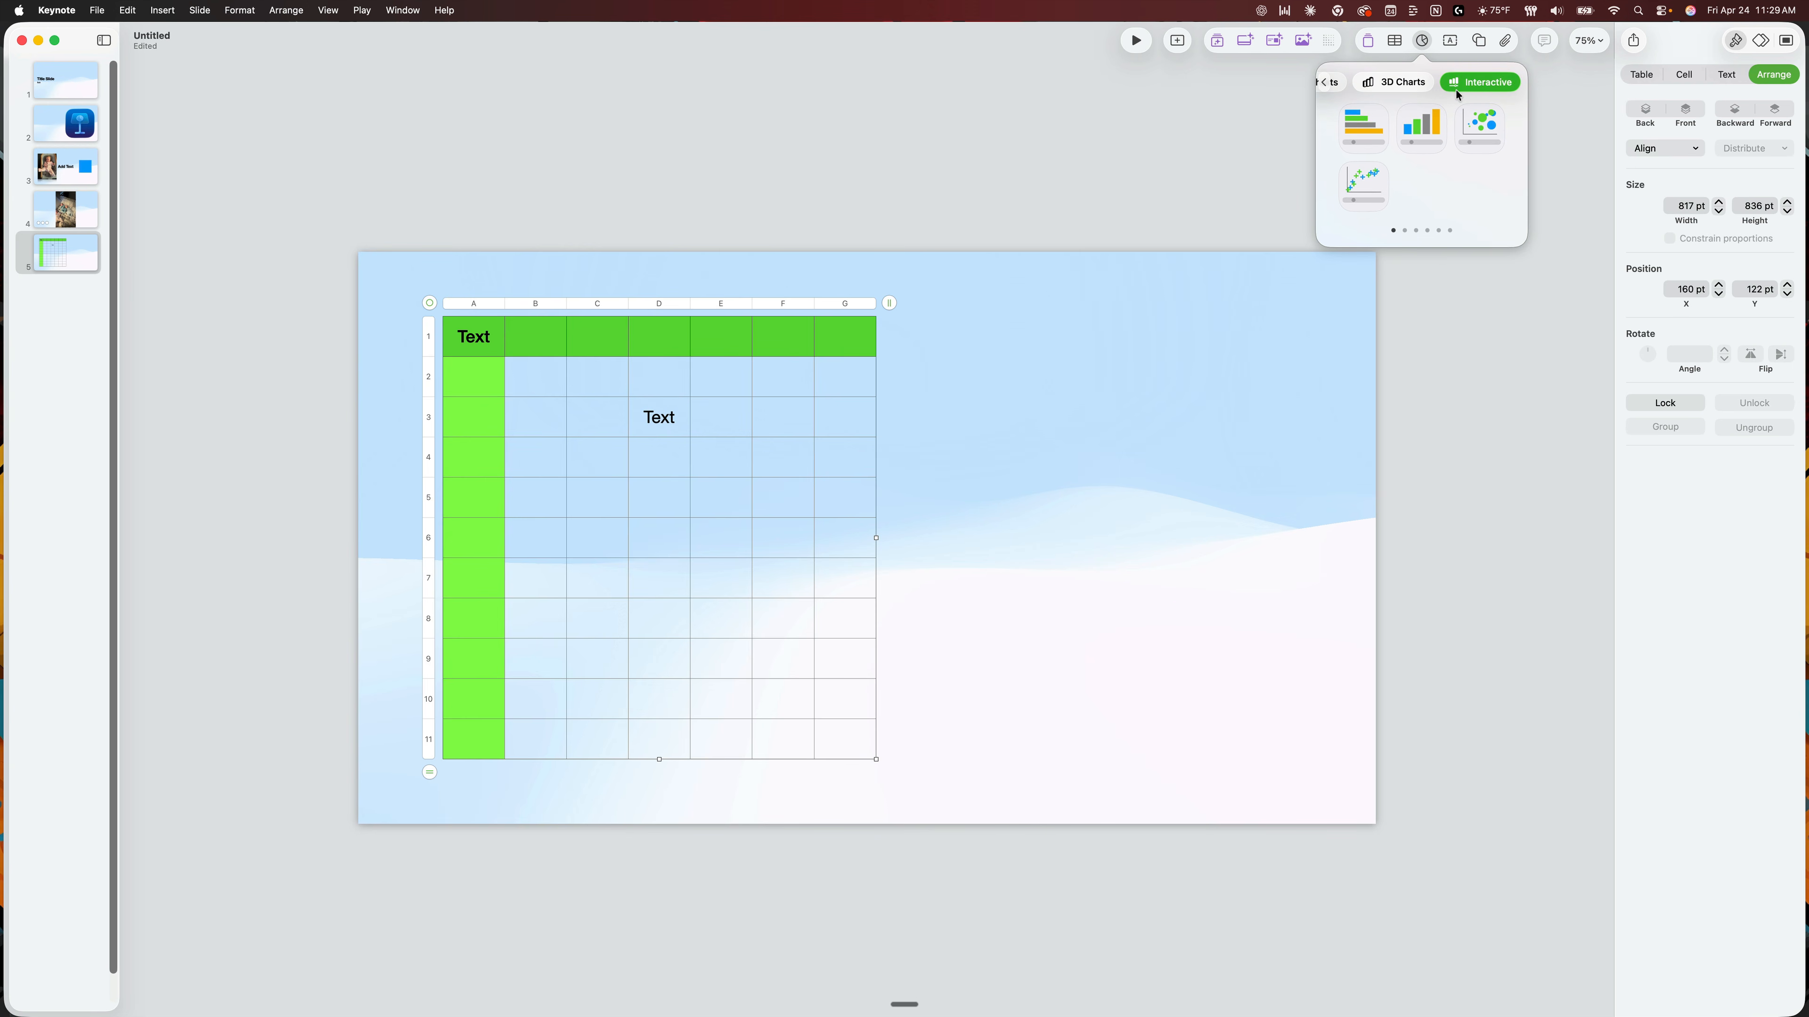
{"action": "left_click", "coordinate": [1406, 84]}
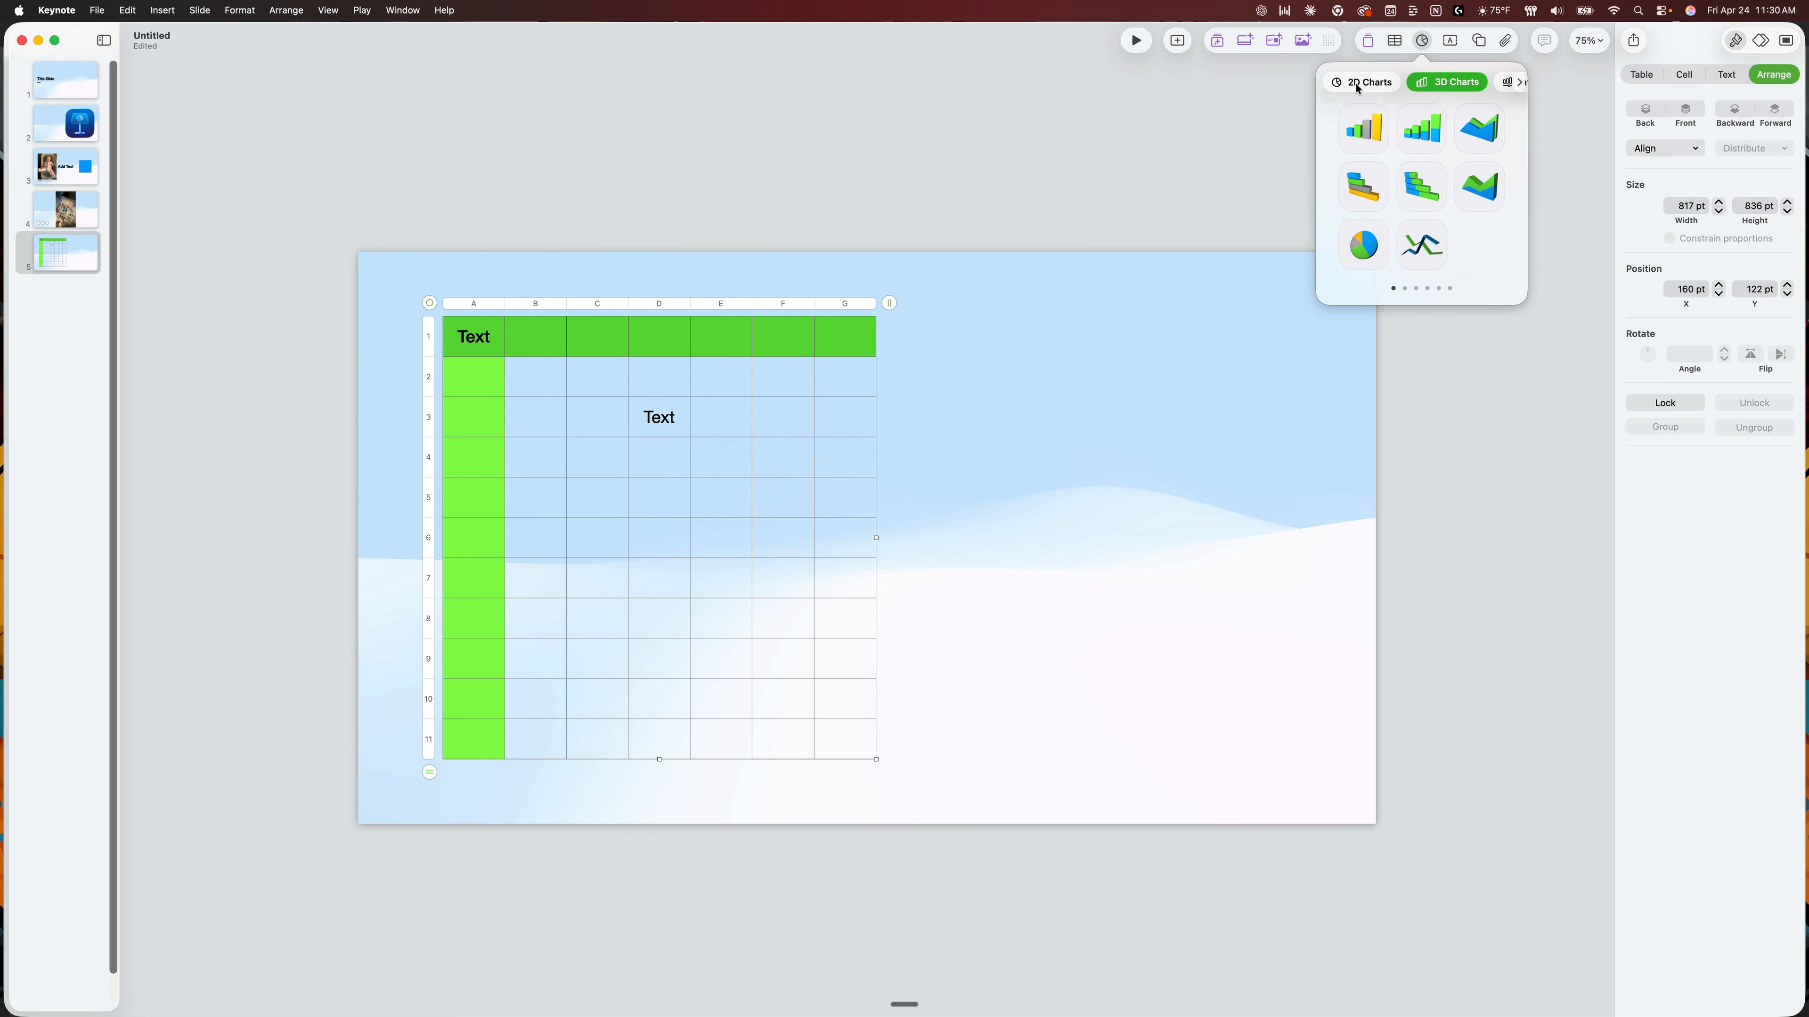
{"action": "left_click", "coordinate": [1357, 86]}
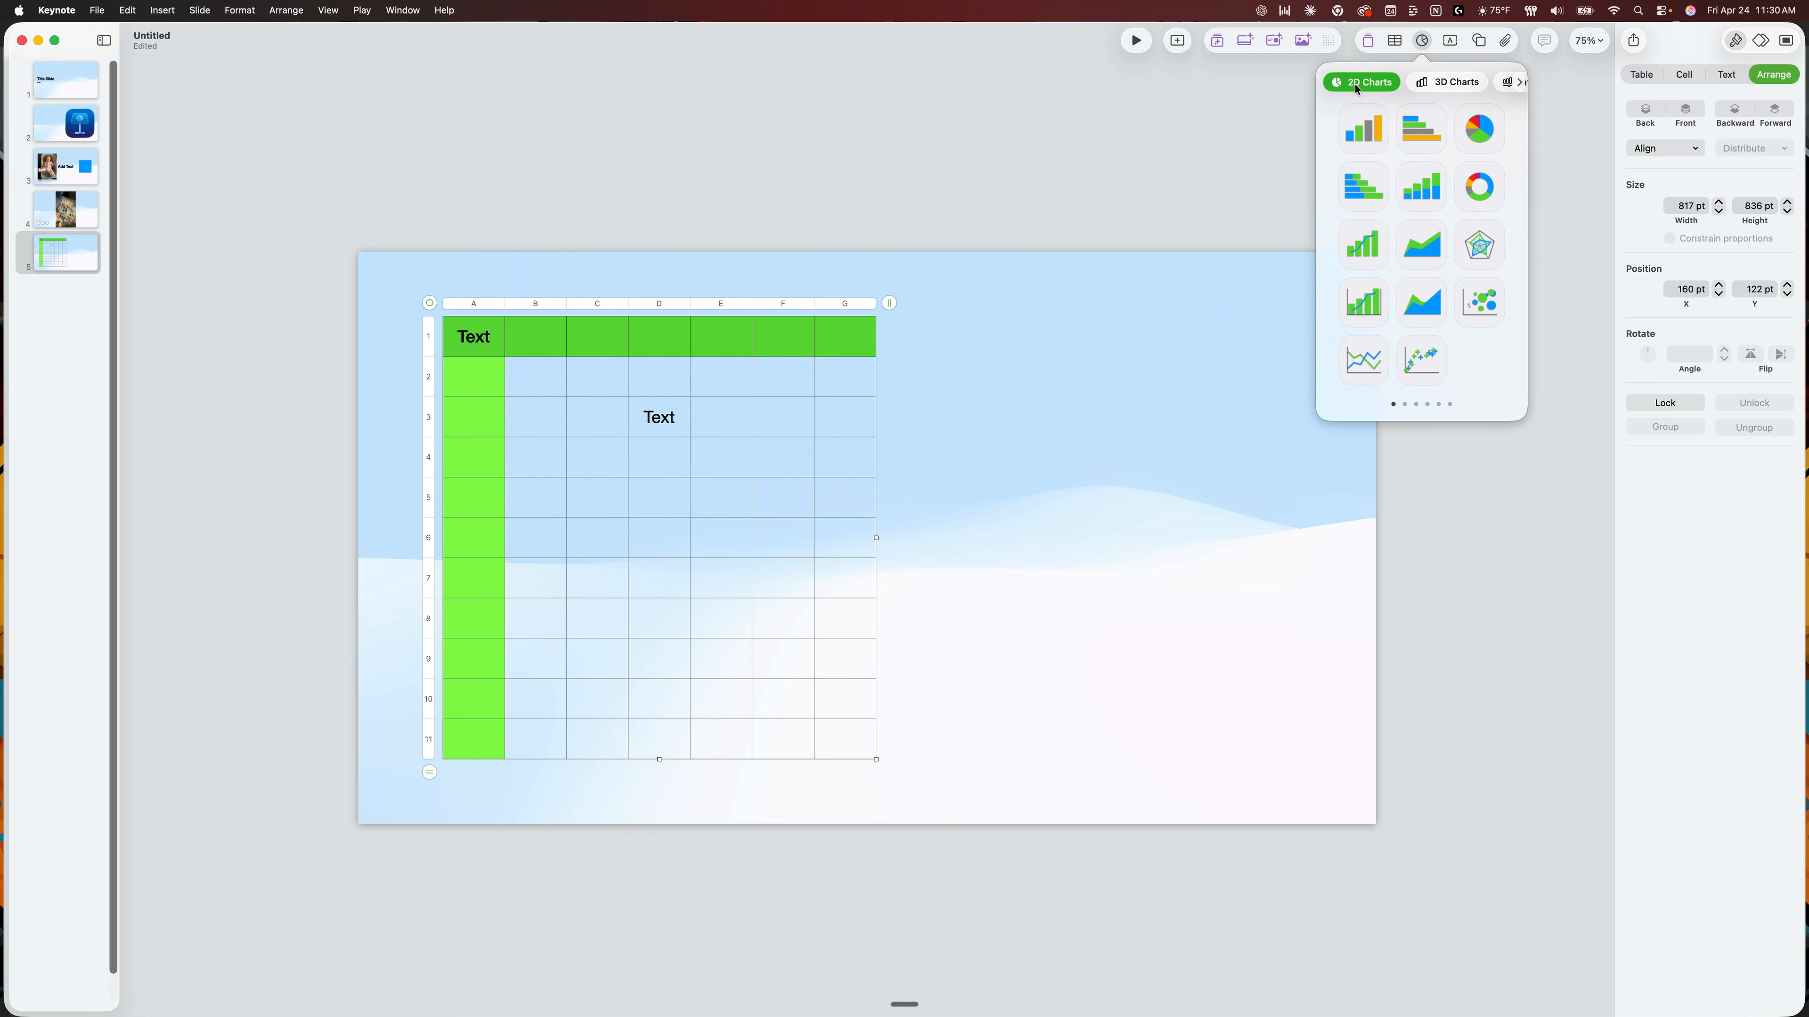
{"action": "left_click", "coordinate": [1363, 131]}
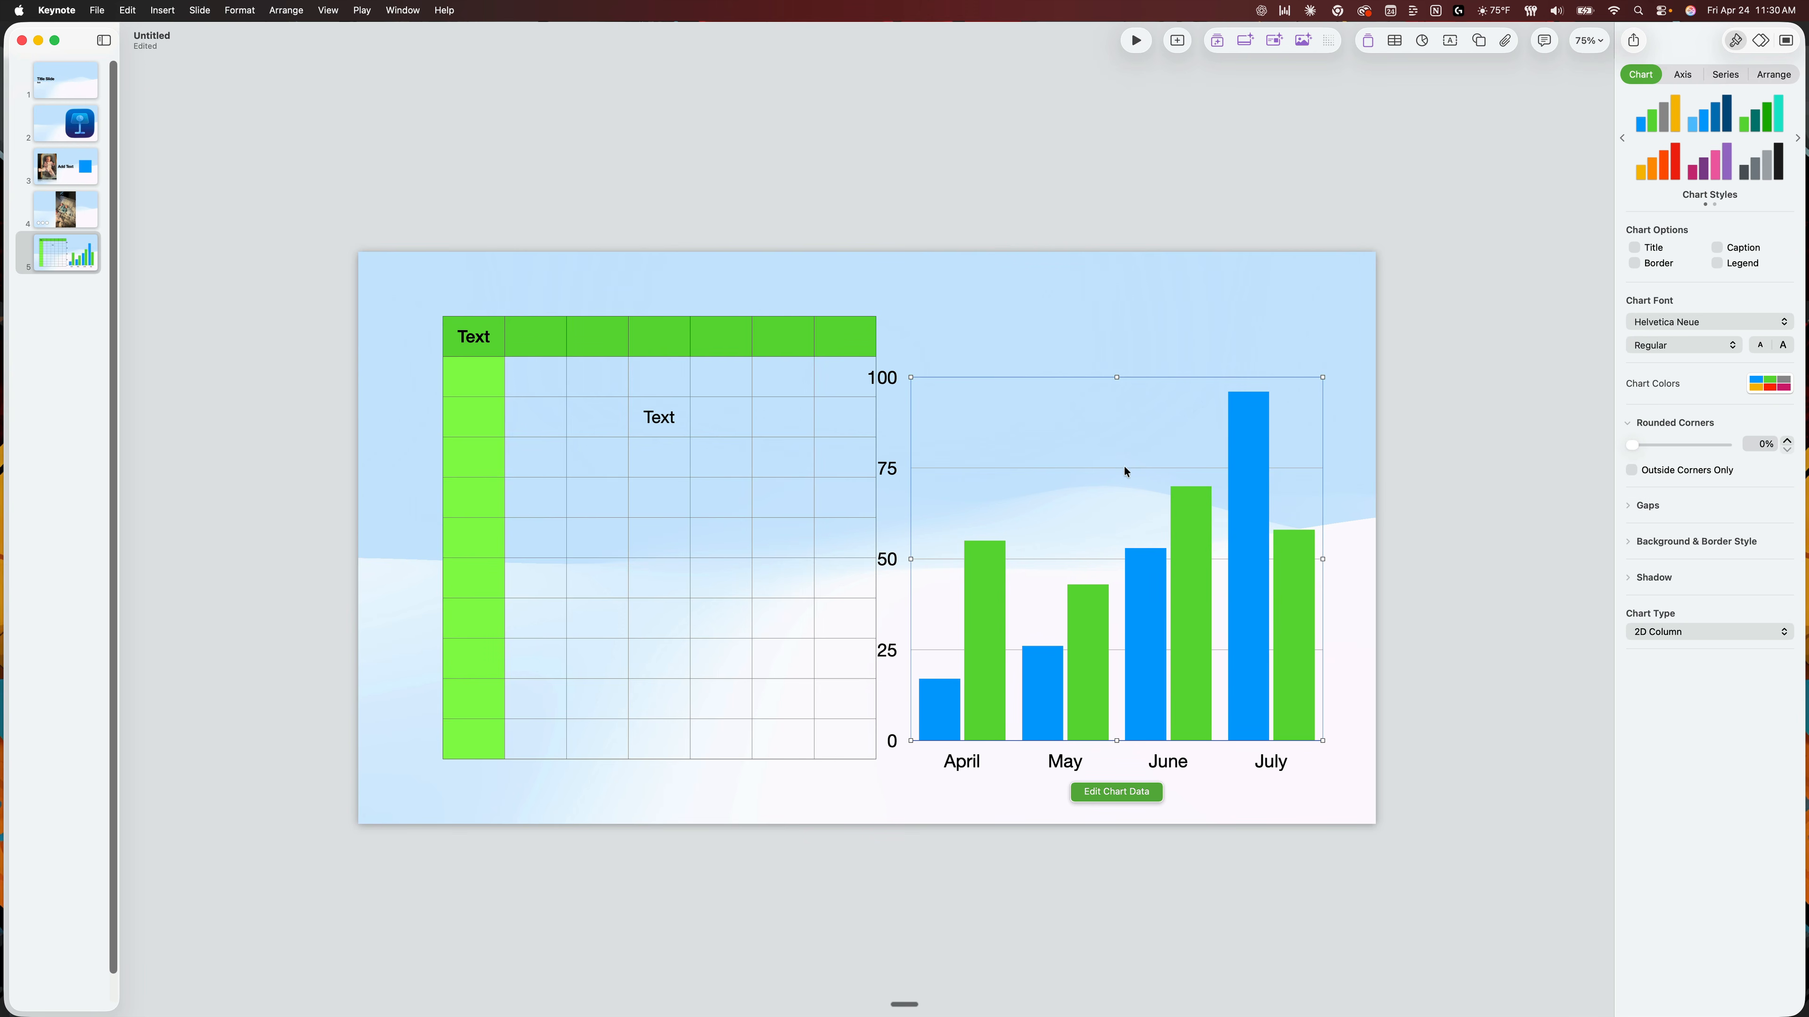
{"action": "left_click_drag", "start_coordinate": [1060, 444], "coordinate": [1095, 418]}
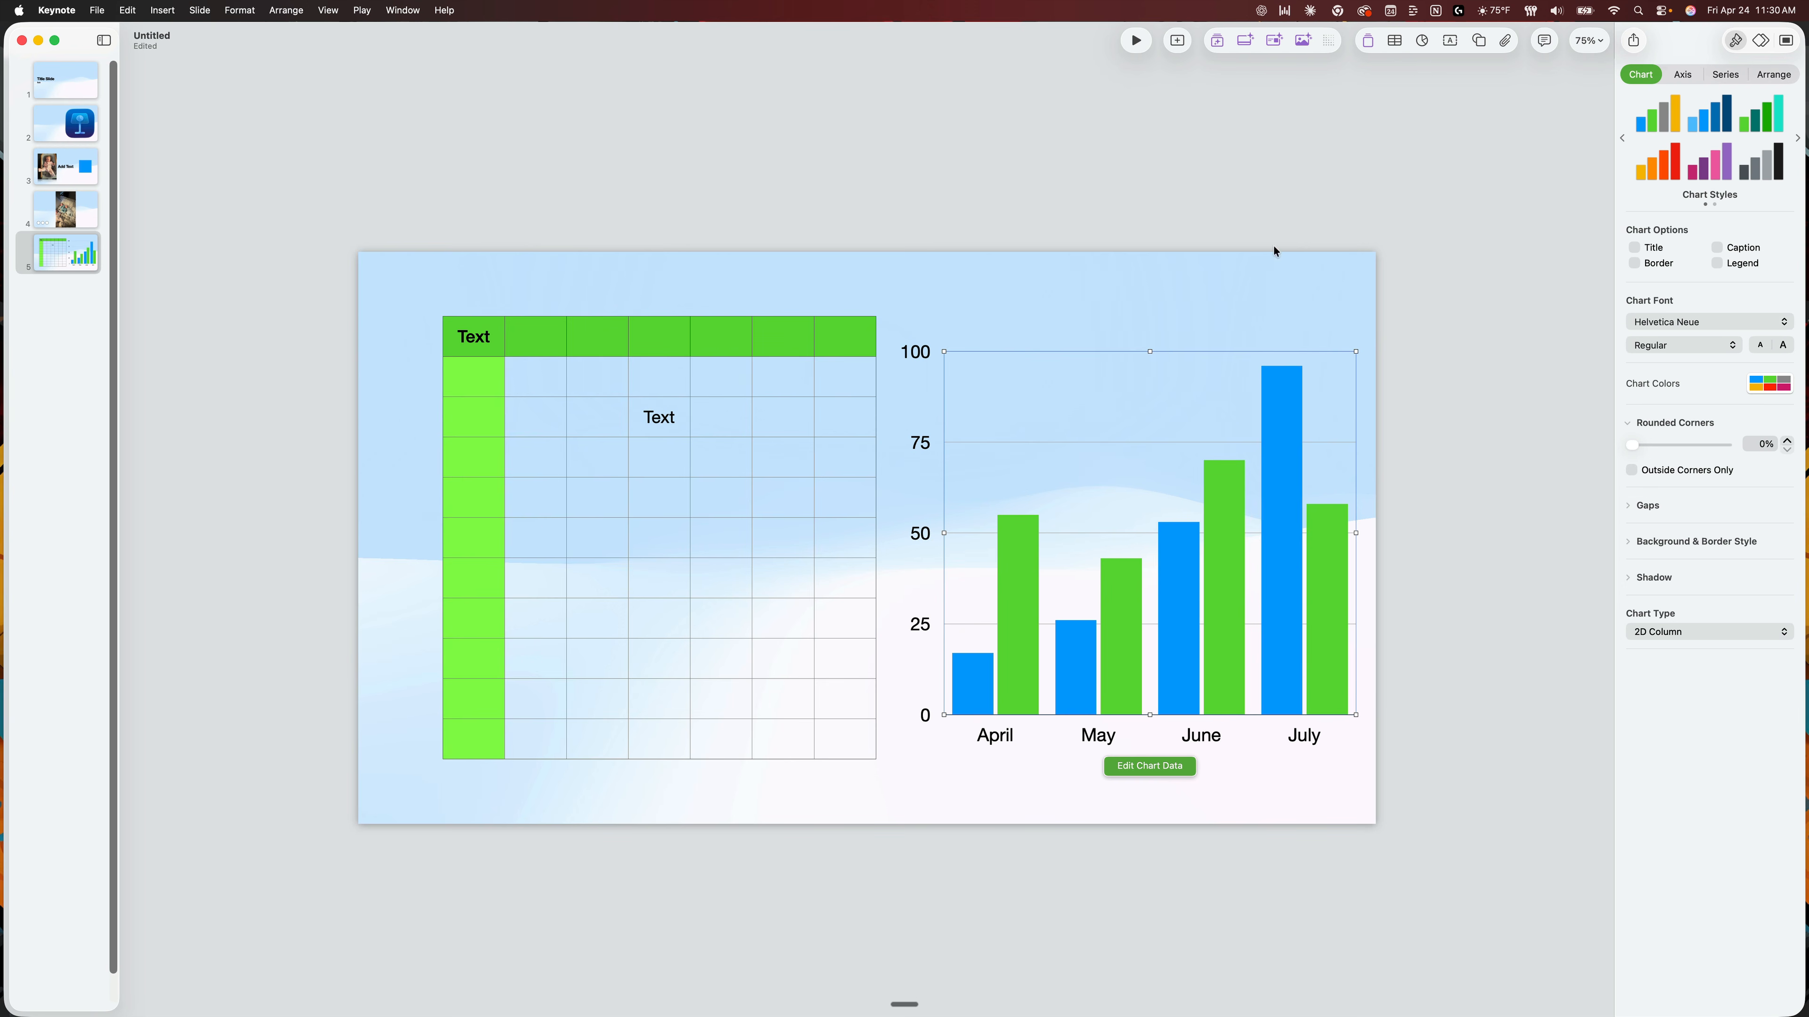
Review the column chart's axis, series and arrangement settings.
{"action": "left_click", "coordinate": [1683, 74]}
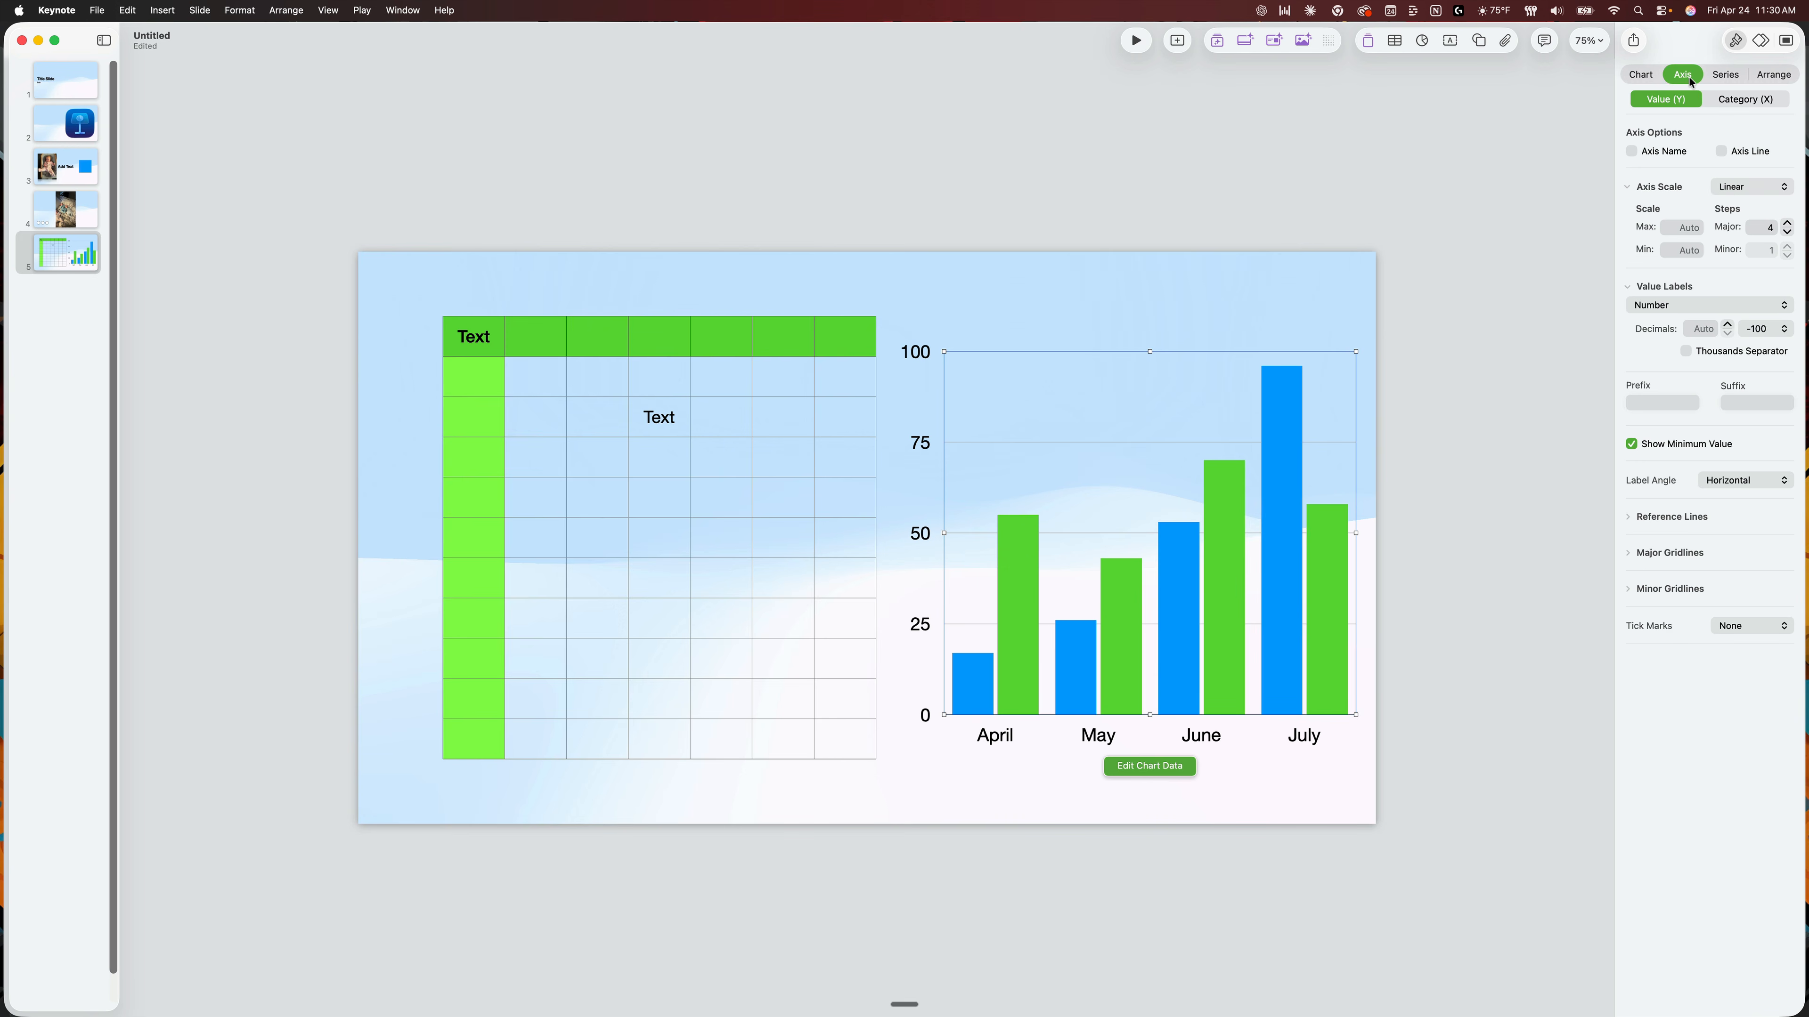
{"action": "left_click", "coordinate": [1730, 76]}
{"action": "left_click", "coordinate": [1772, 80]}
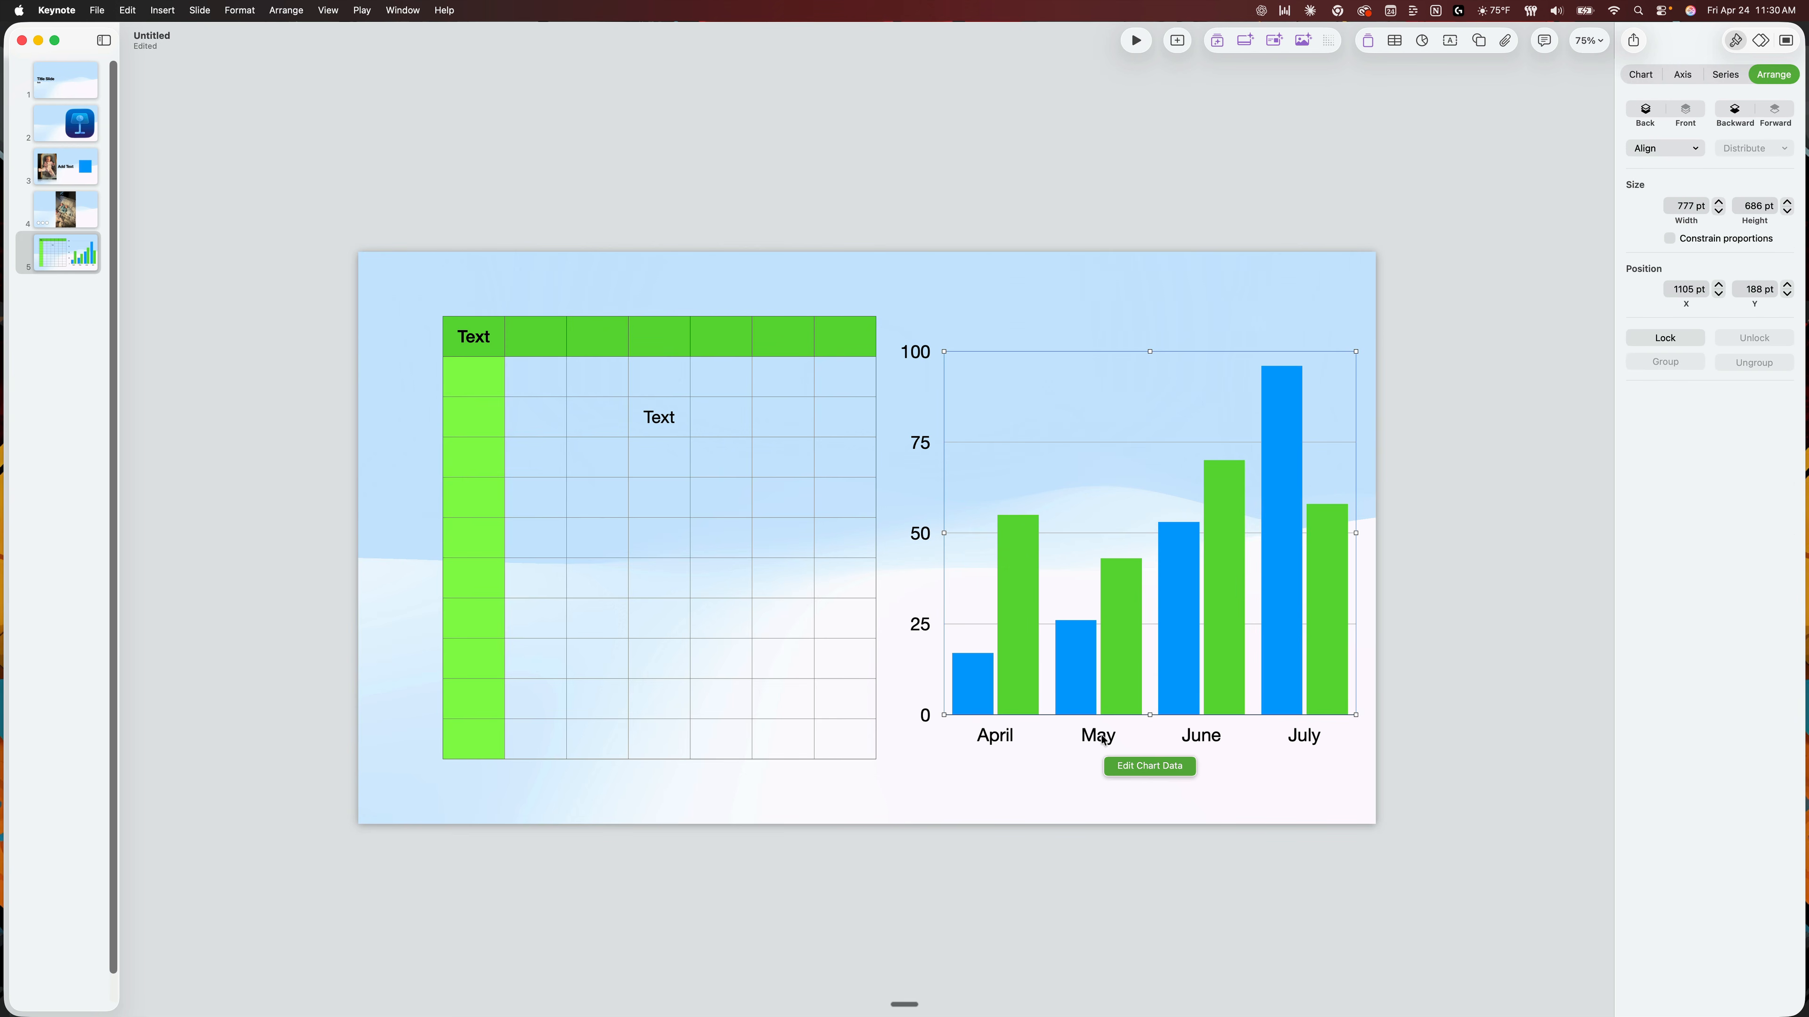
Edit the chart data to set Region 1's April value to 45, and close the data editor.
{"action": "left_click", "coordinate": [1147, 770]}
{"action": "left_click_drag", "start_coordinate": [1666, 849], "coordinate": [993, 445]}
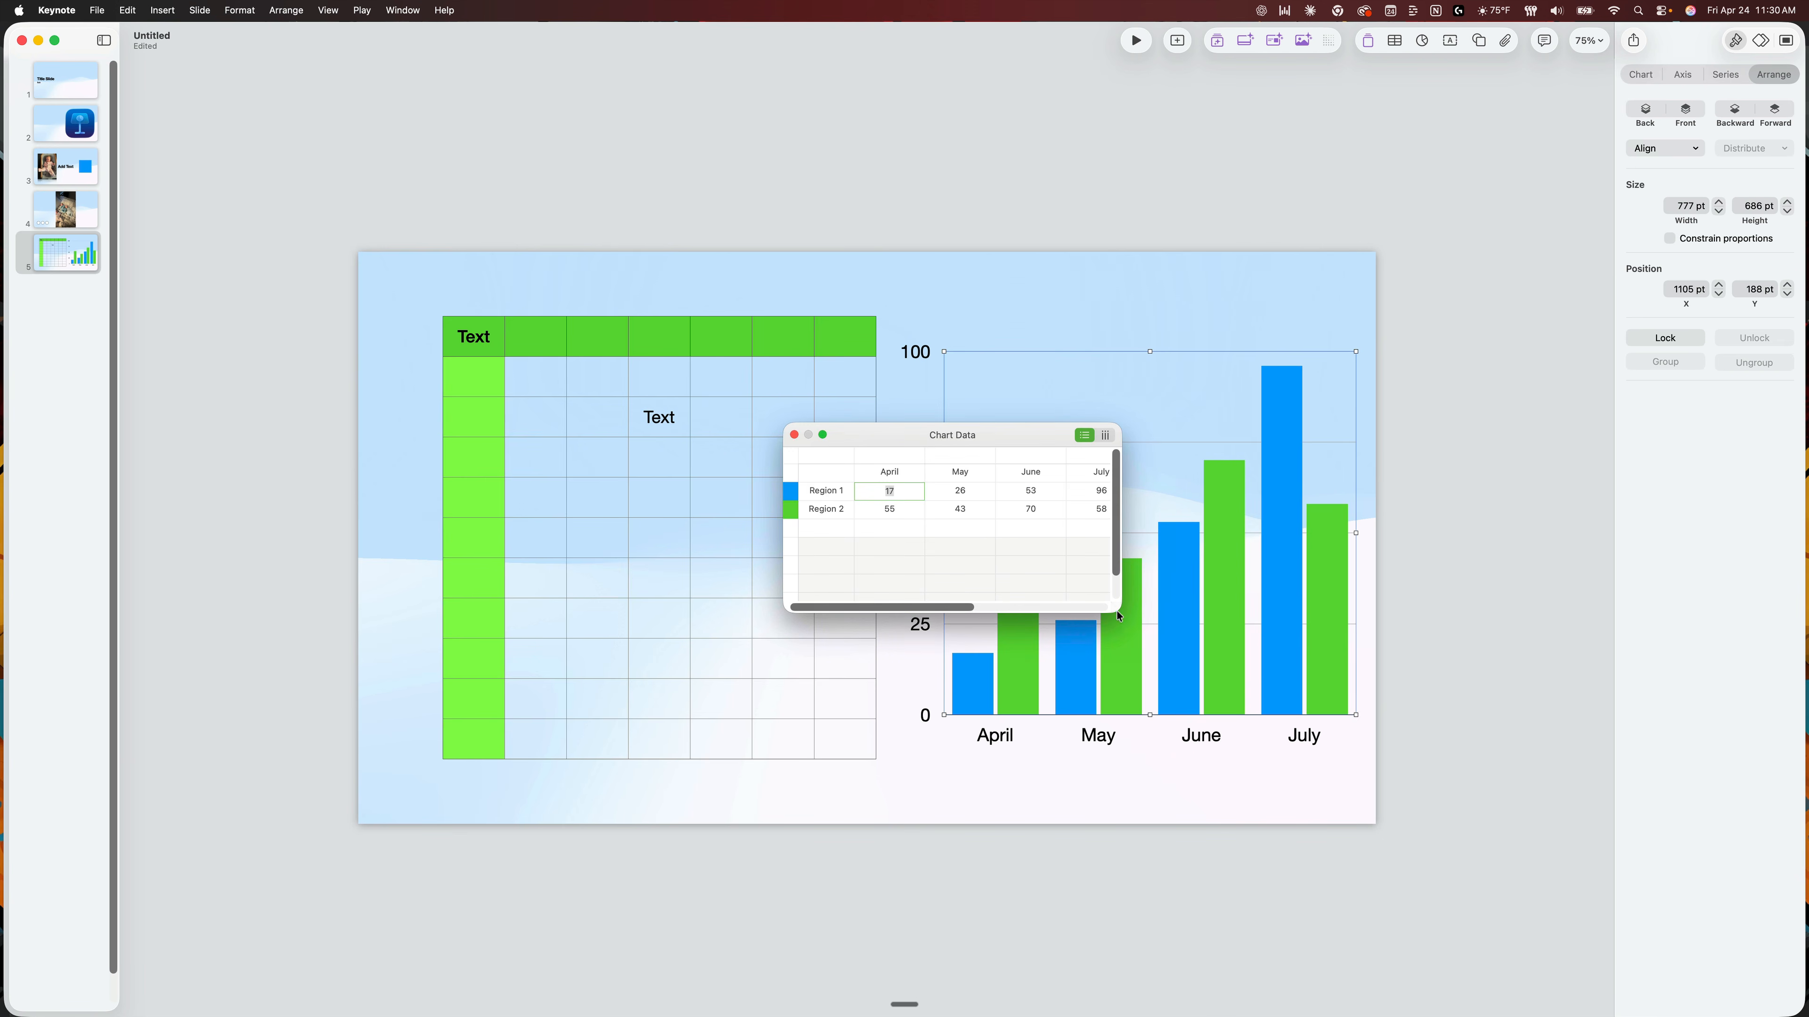
{"action": "left_click_drag", "start_coordinate": [1228, 641], "coordinate": [1356, 677]}
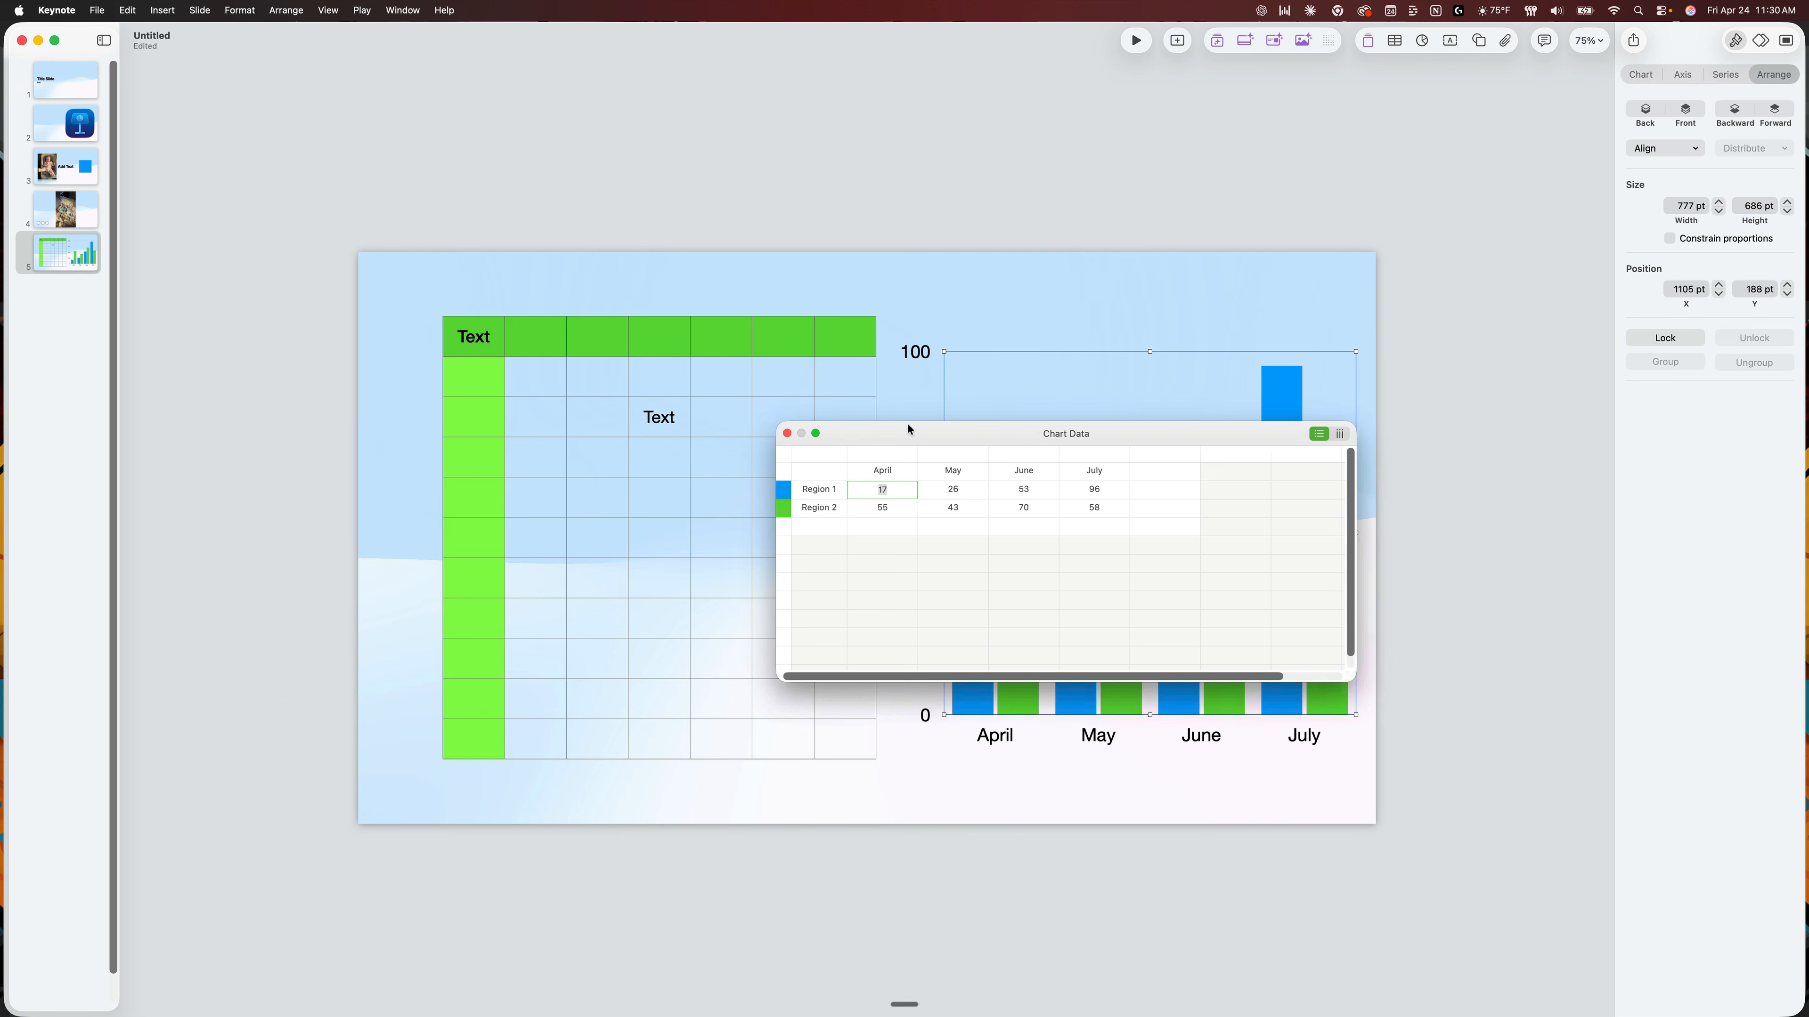
{"action": "left_click_drag", "start_coordinate": [976, 436], "coordinate": [466, 403]}
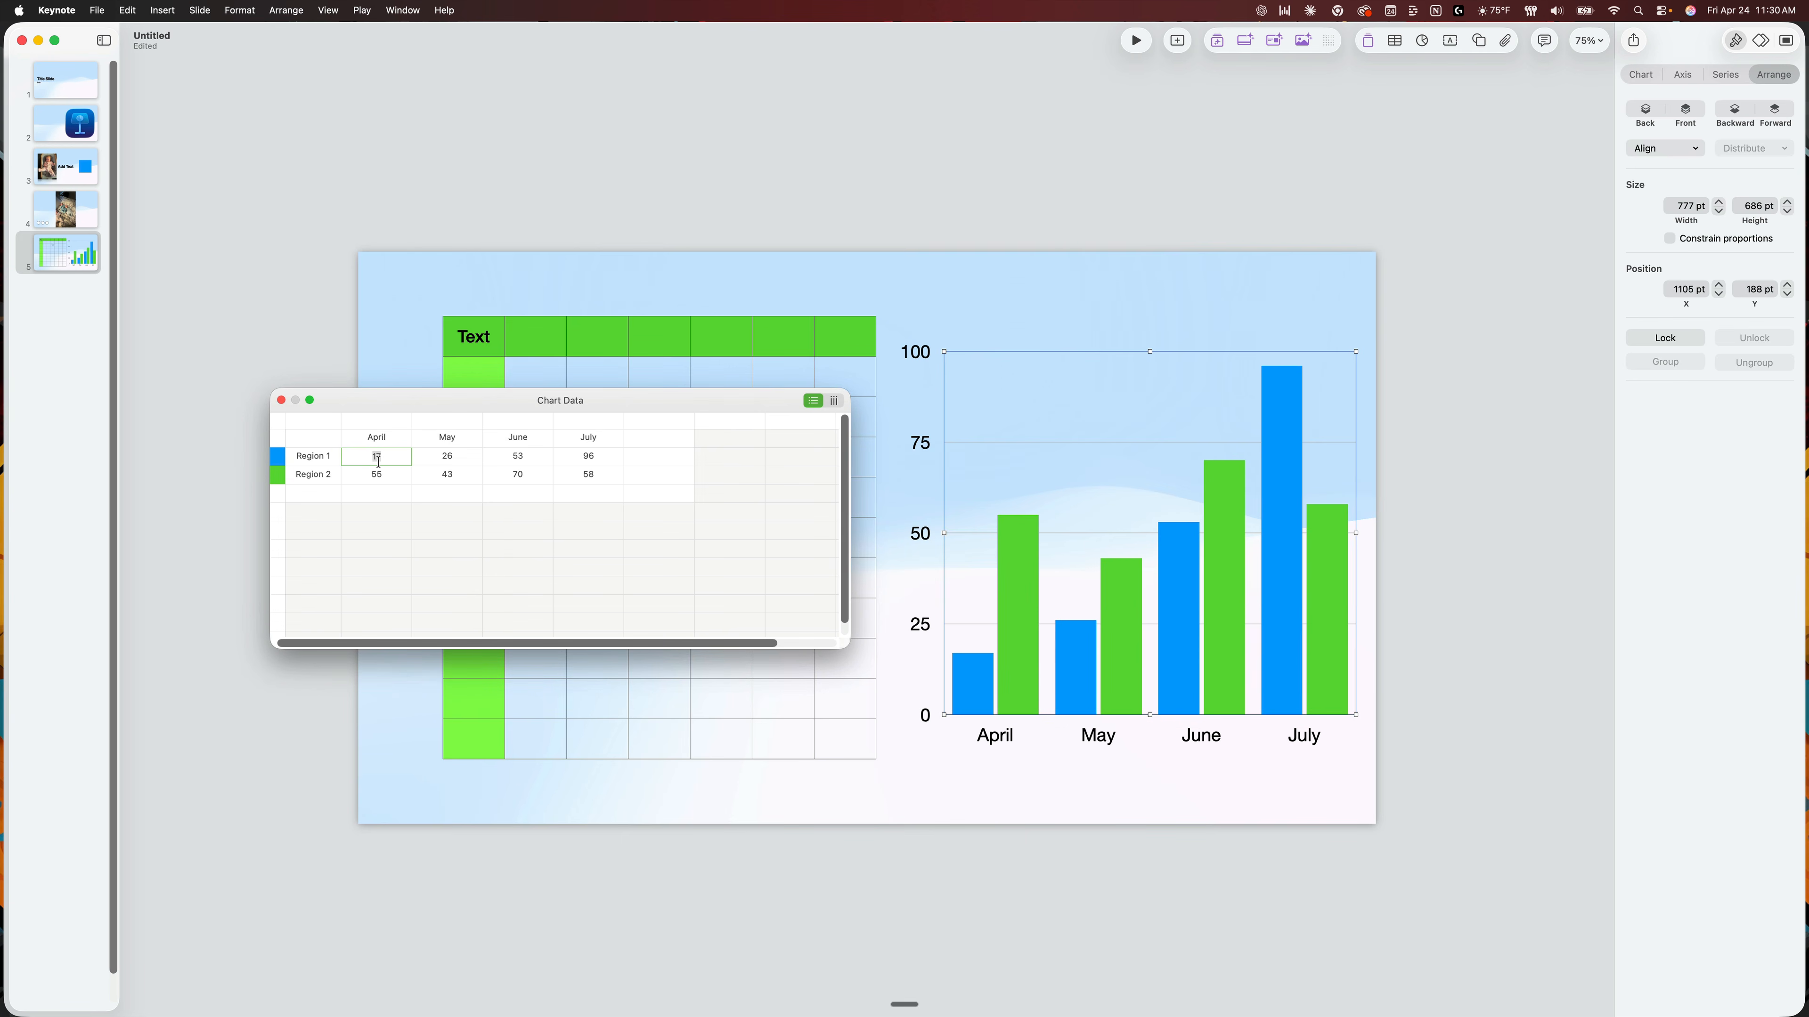
{"action": "type", "text": "45"}
{"action": "left_click", "coordinate": [283, 402]}
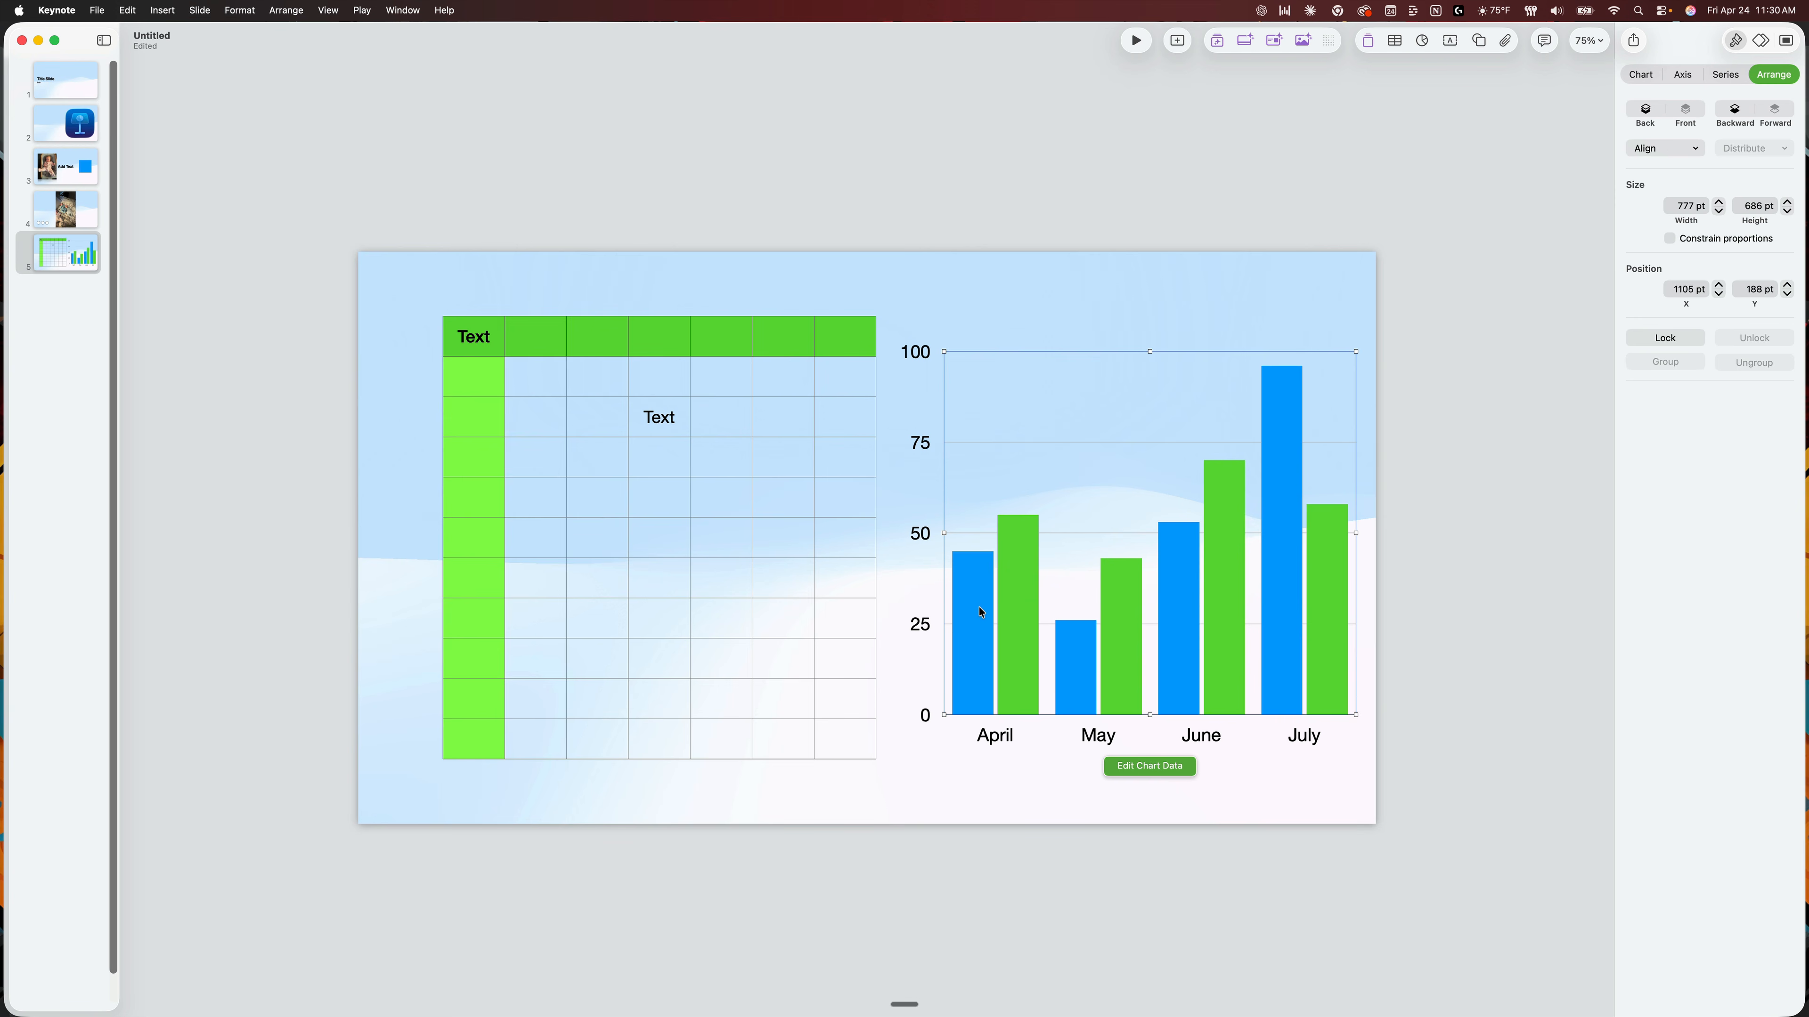
View the options of the chart's blue data series, and return to the title slide.
{"action": "left_click", "coordinate": [980, 619]}
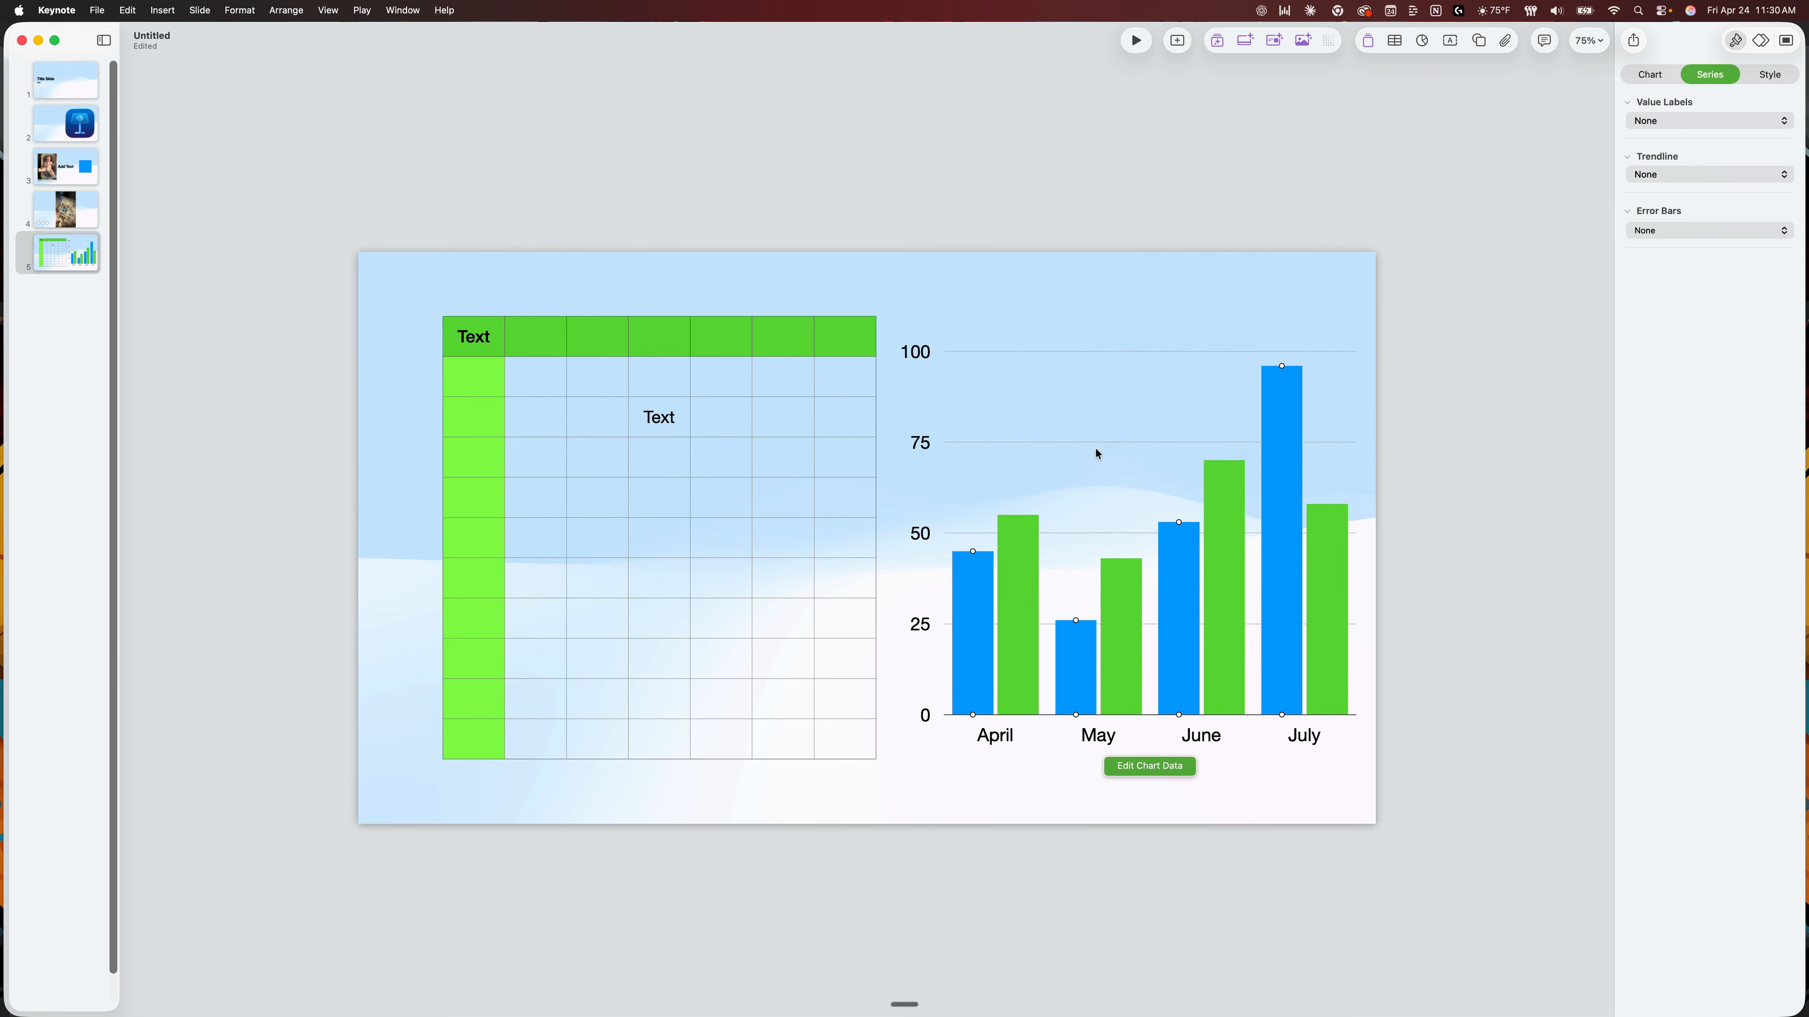
{"action": "left_click", "coordinate": [1101, 508]}
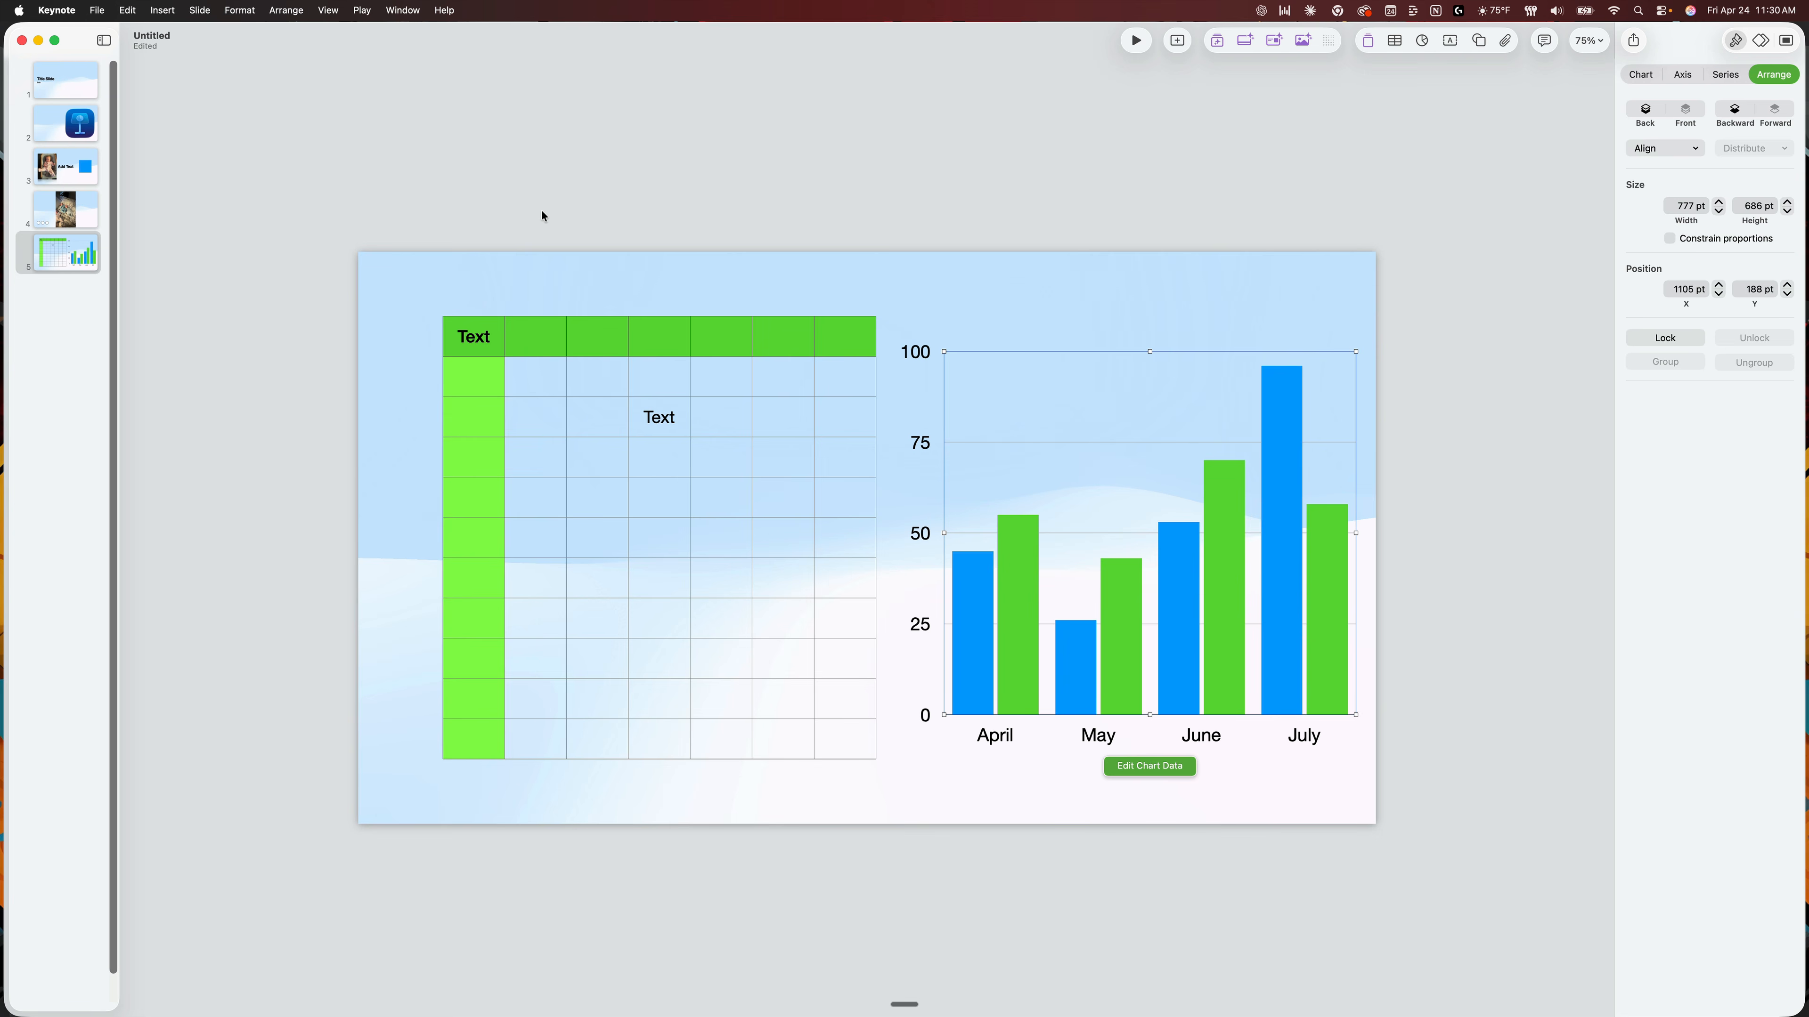
{"action": "left_click", "coordinate": [78, 81]}
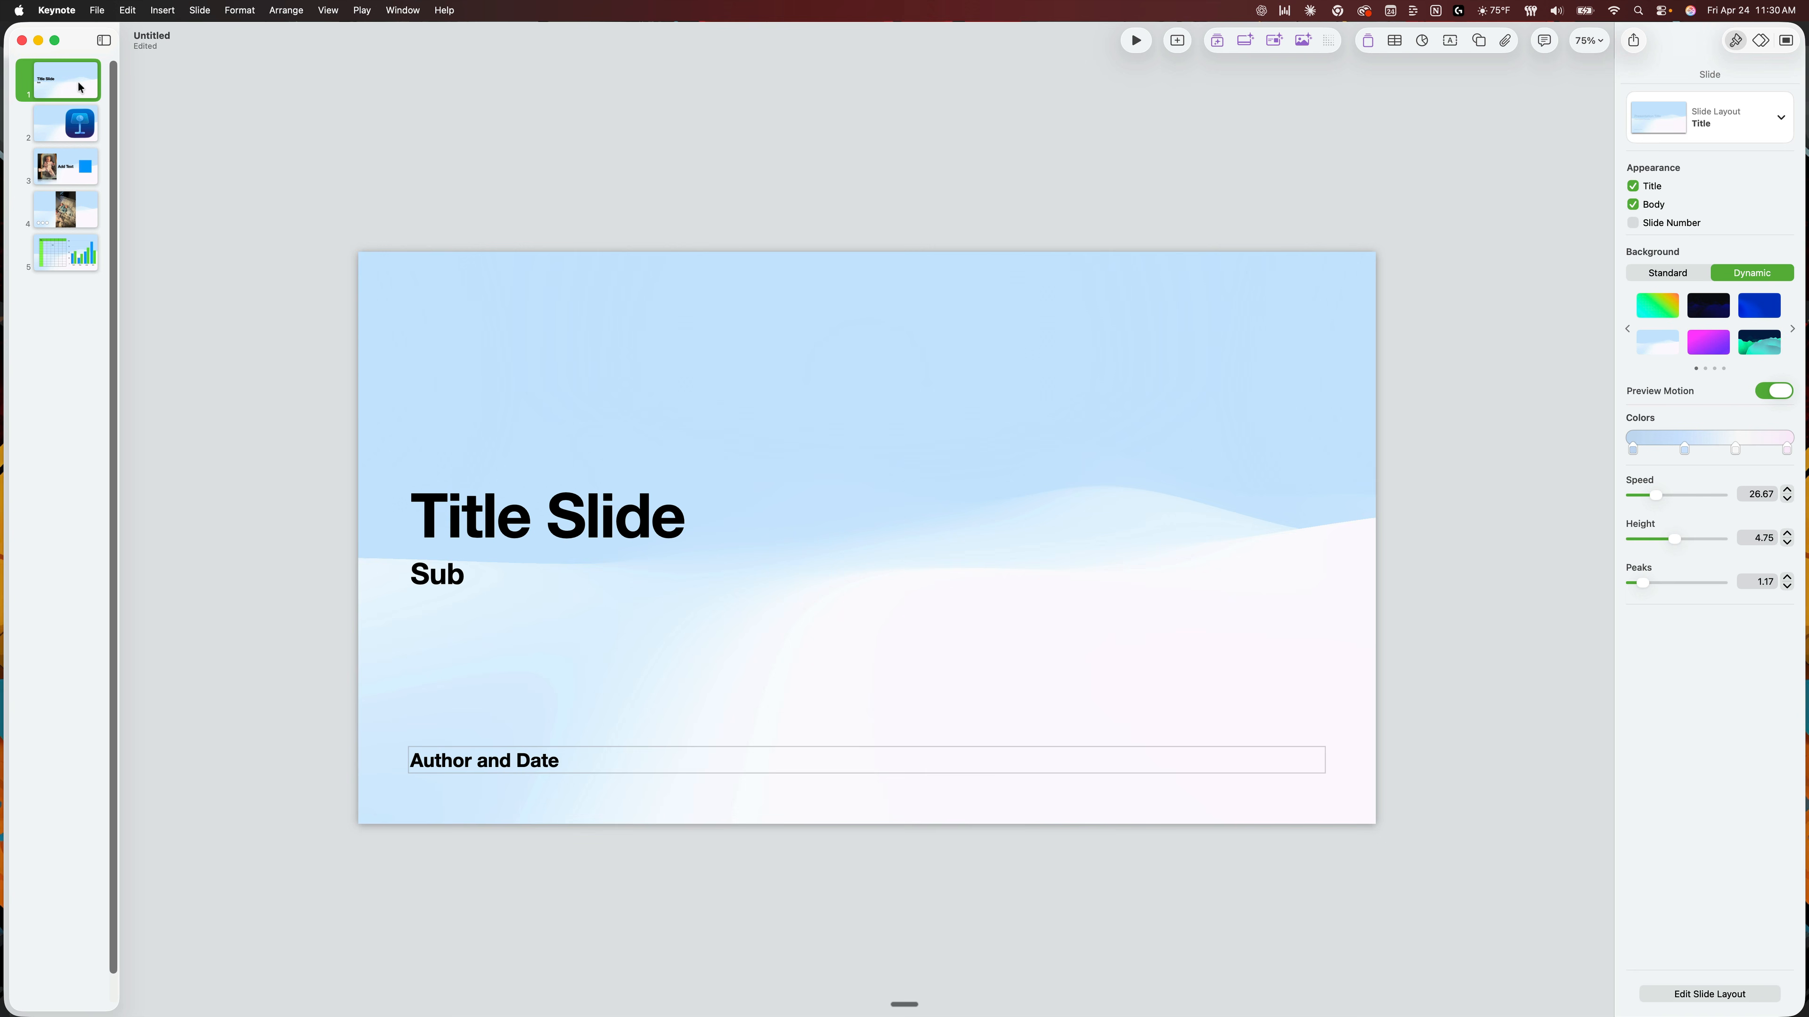